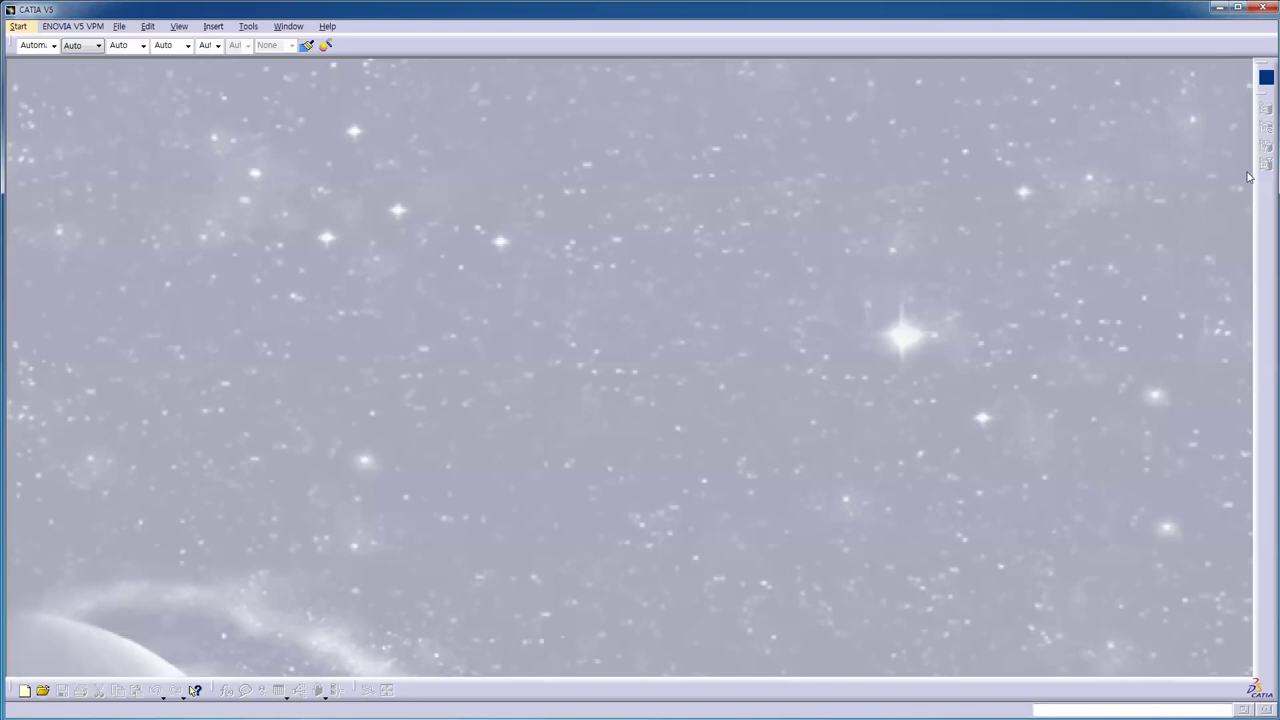
Step: Start a new Part1 in isometric view and insert Geometrical Set.1
left_click(1126, 594)
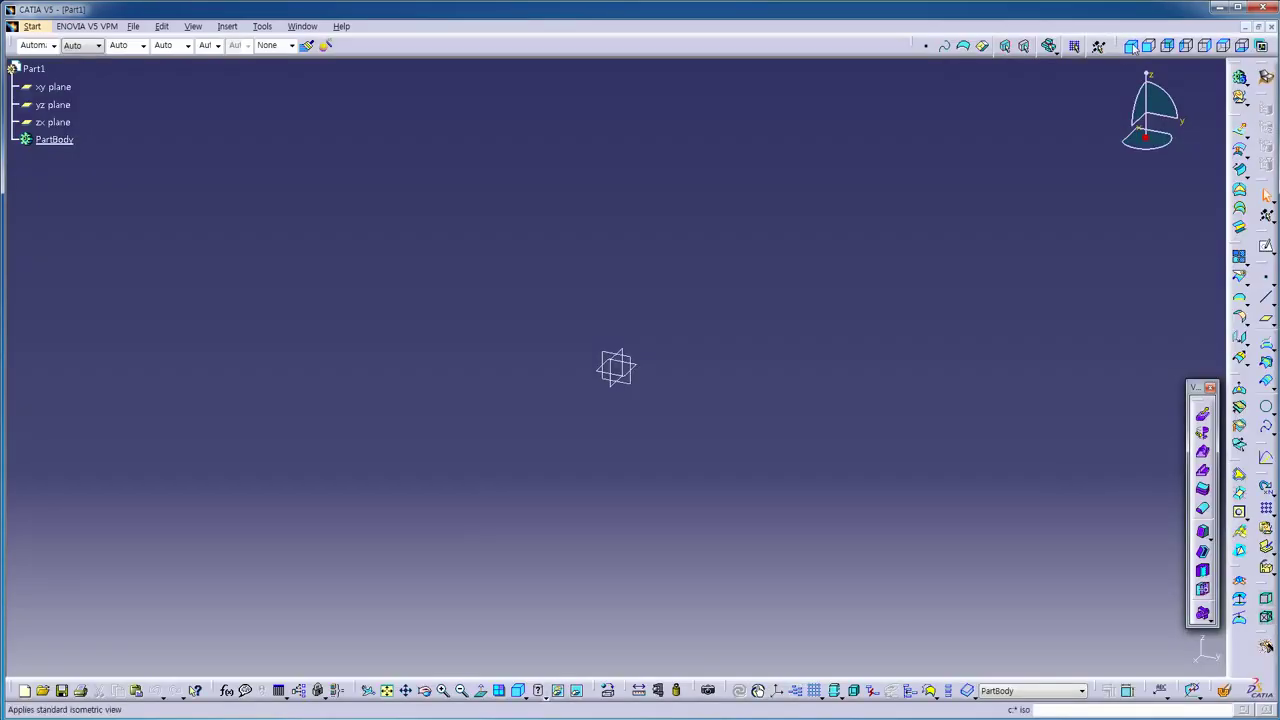
left_click(1133, 46)
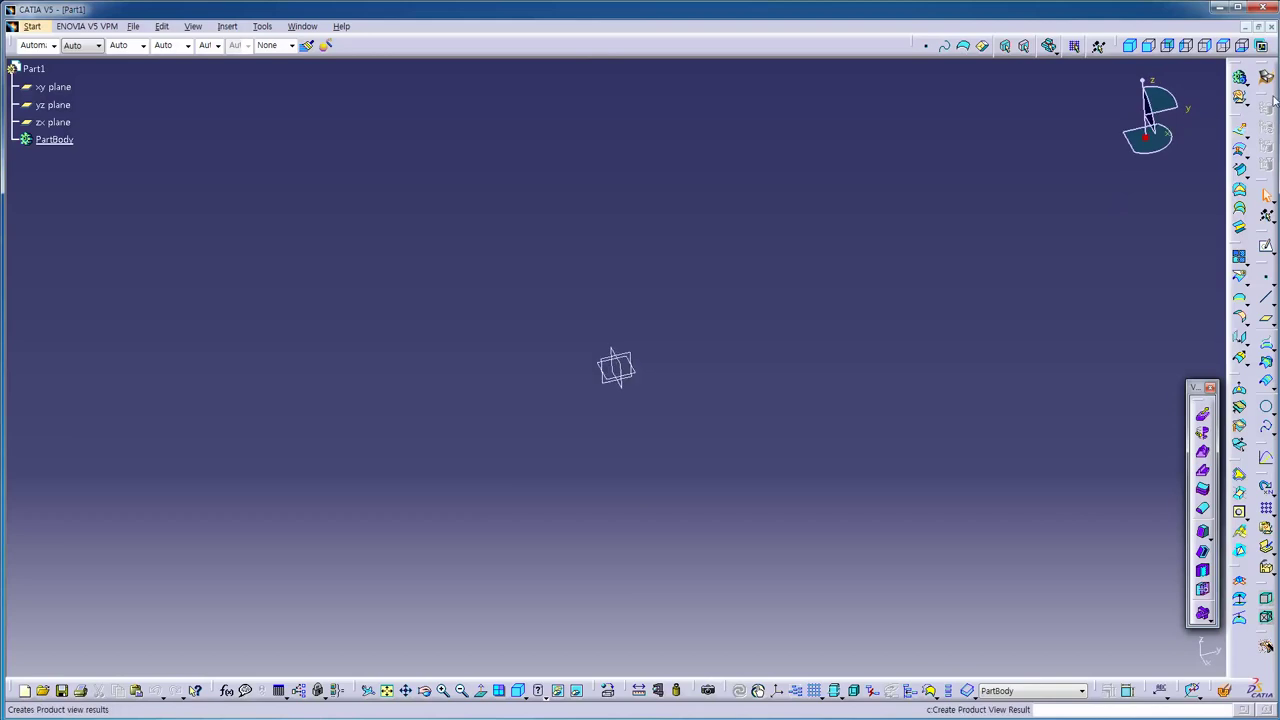
left_click(967, 690)
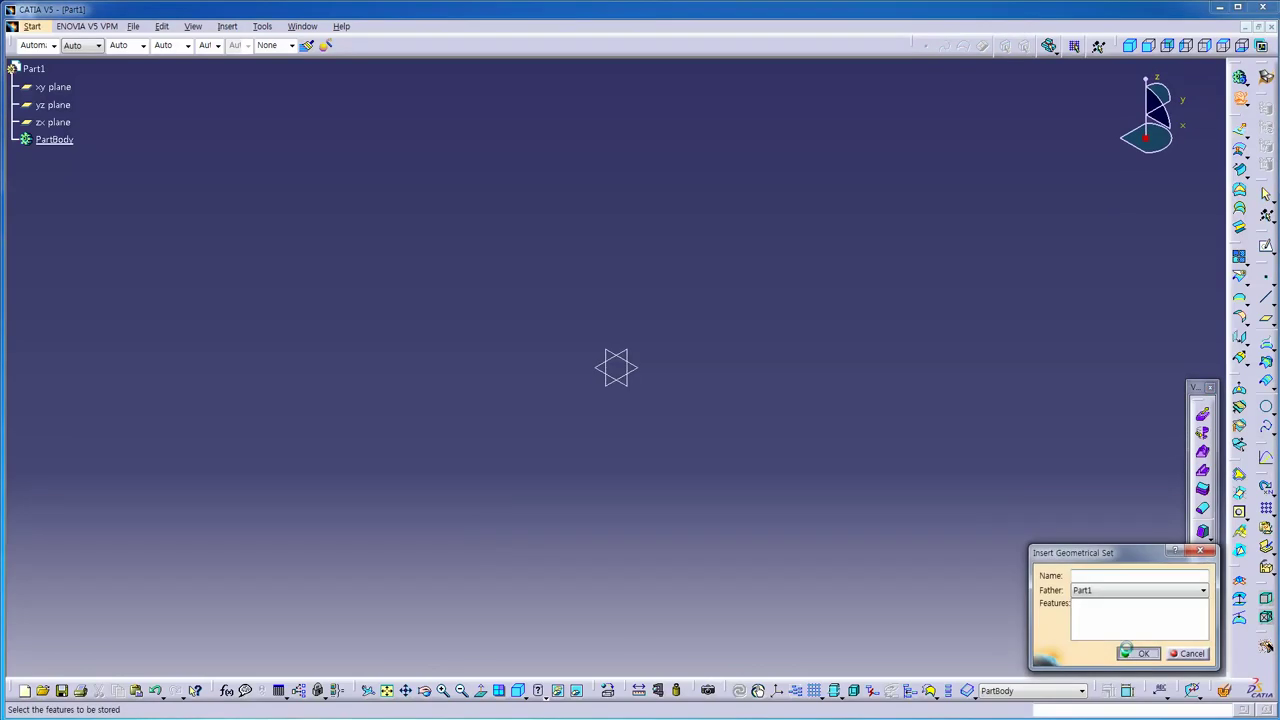
left_click(1131, 653)
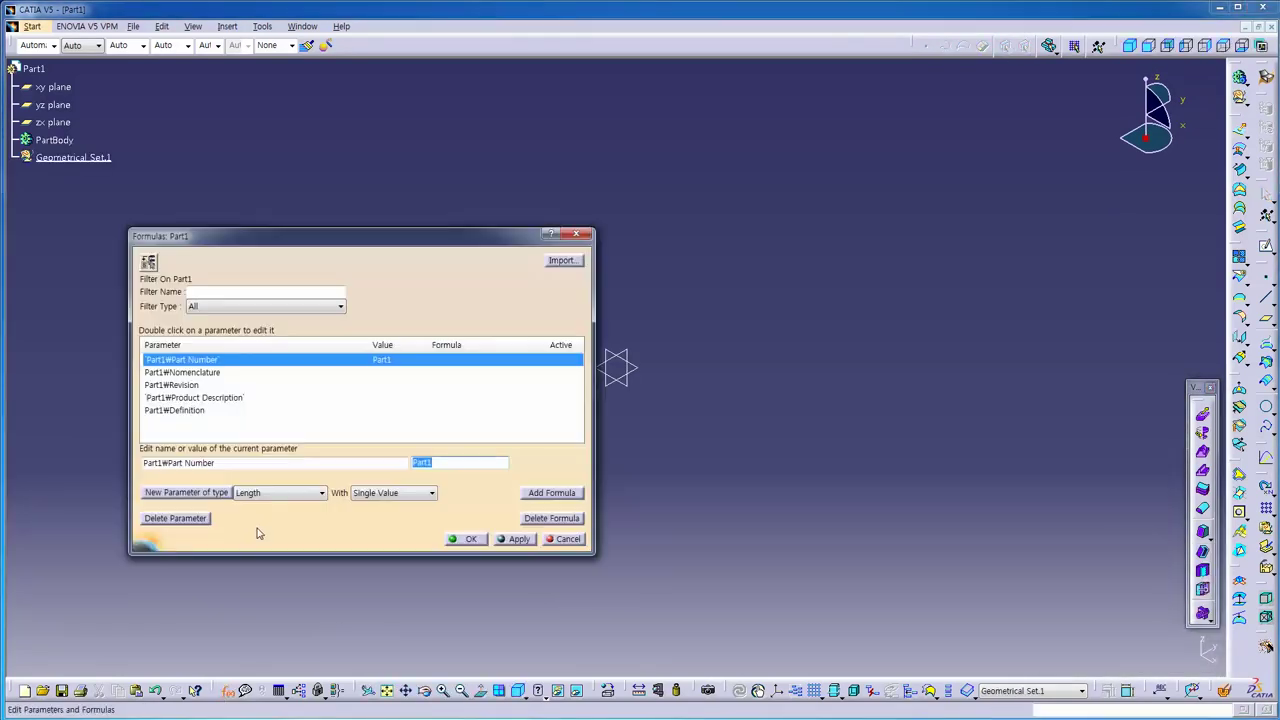
Step: Create three new Length parameters with values 24mm, 5mm and 38mm
left_click(213, 498)
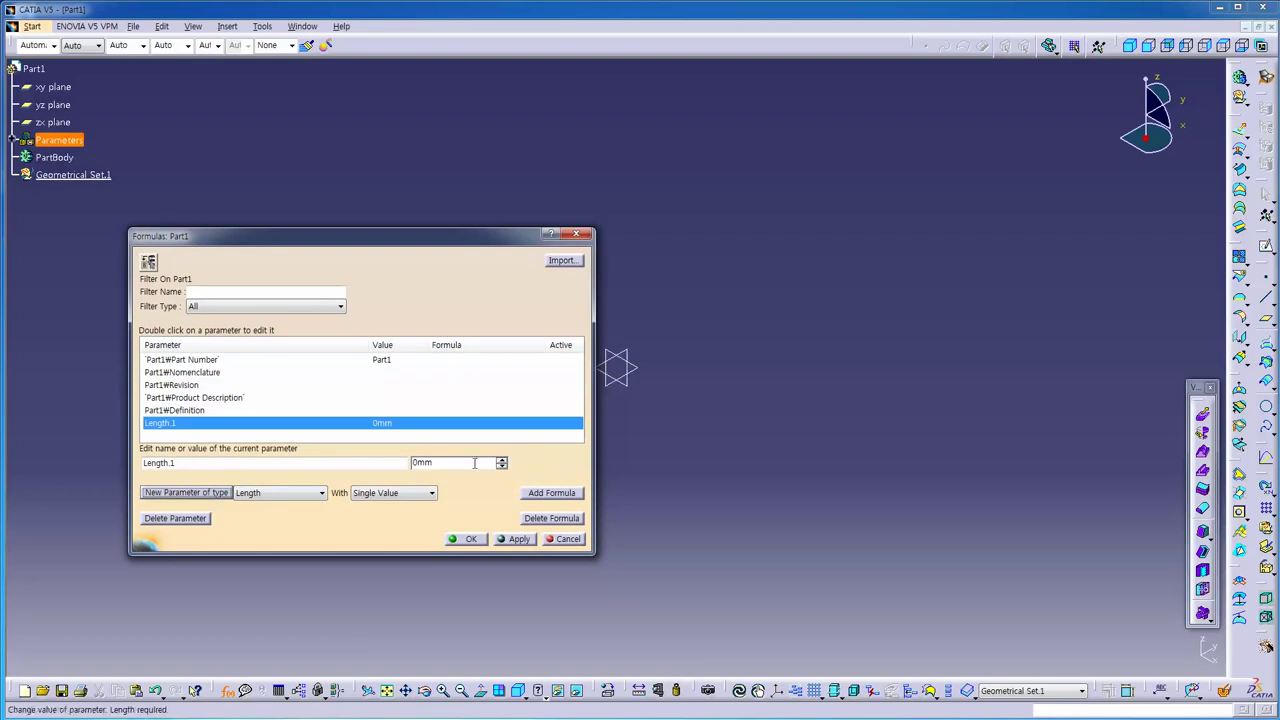
left_click(519, 540)
left_click(212, 497)
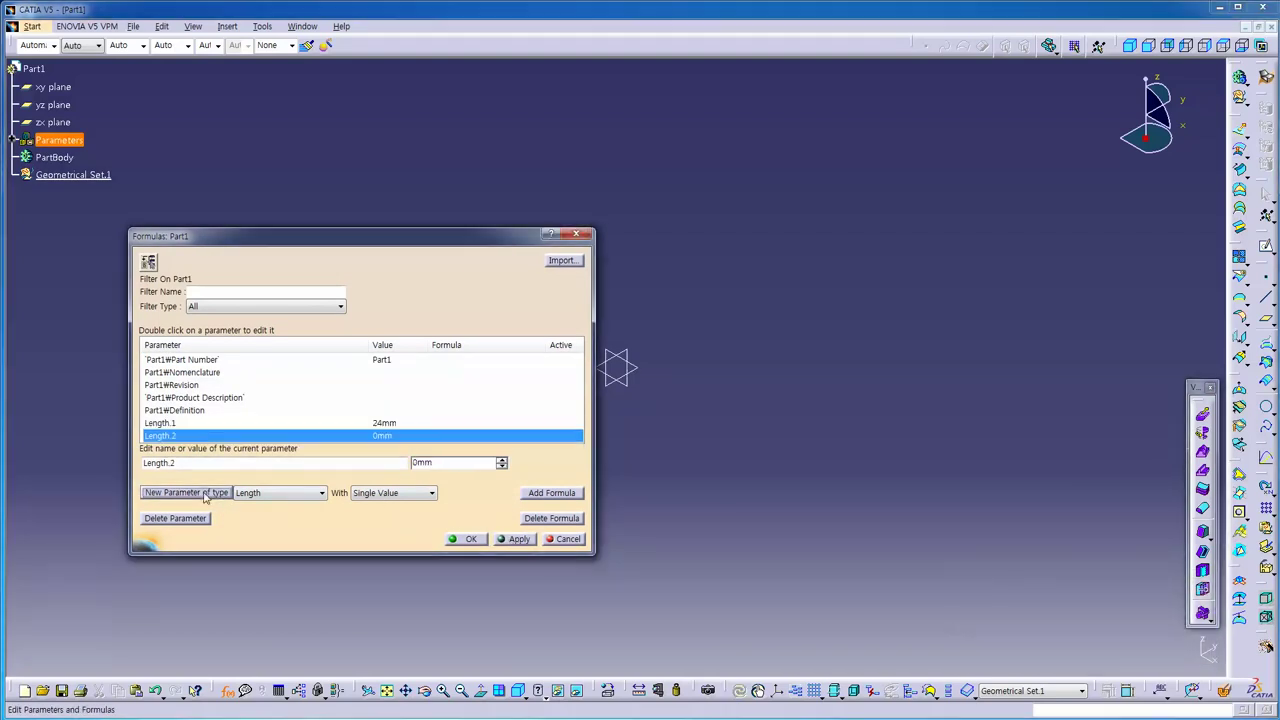
left_click_drag(433, 462, 416, 462)
type("5")
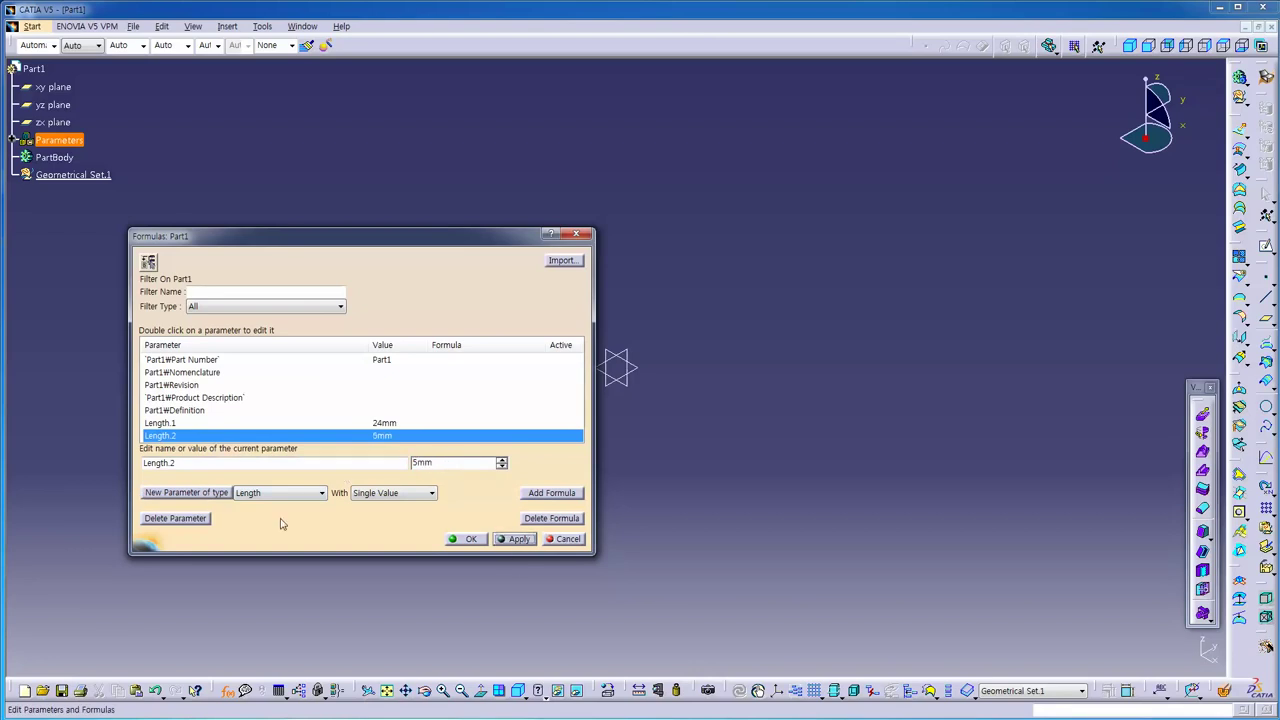
left_click(189, 495)
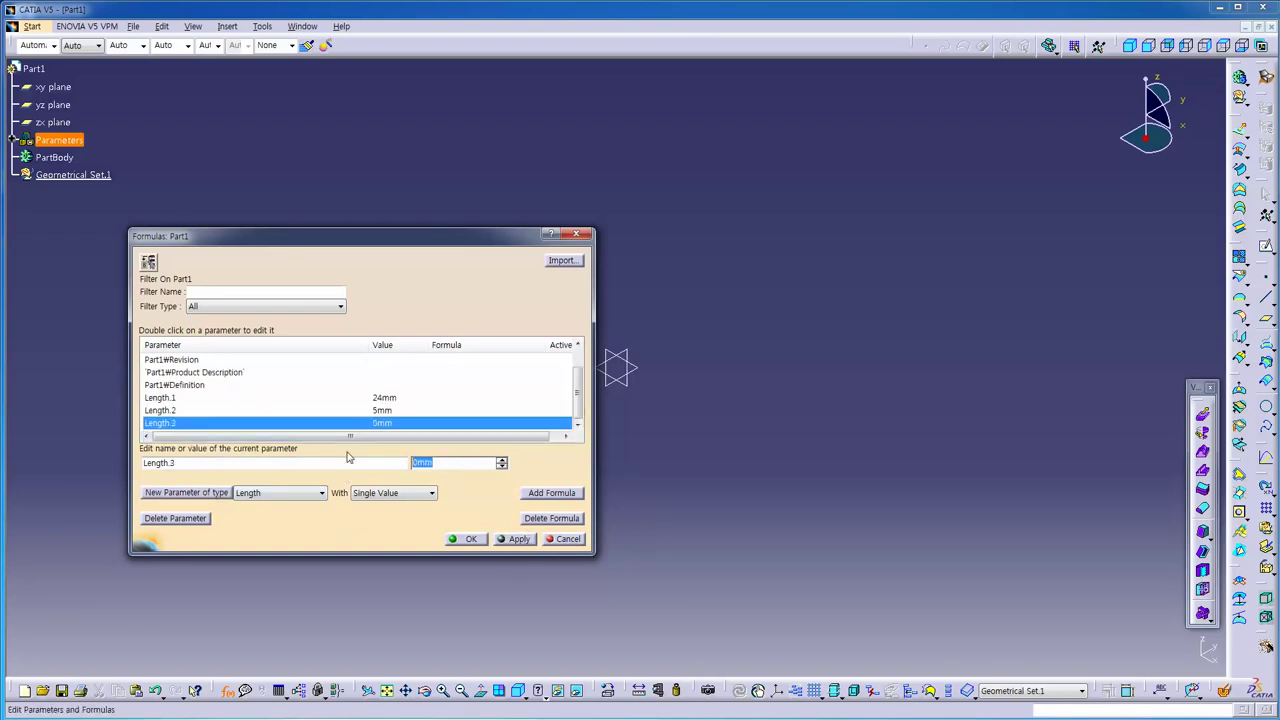
left_click(479, 540)
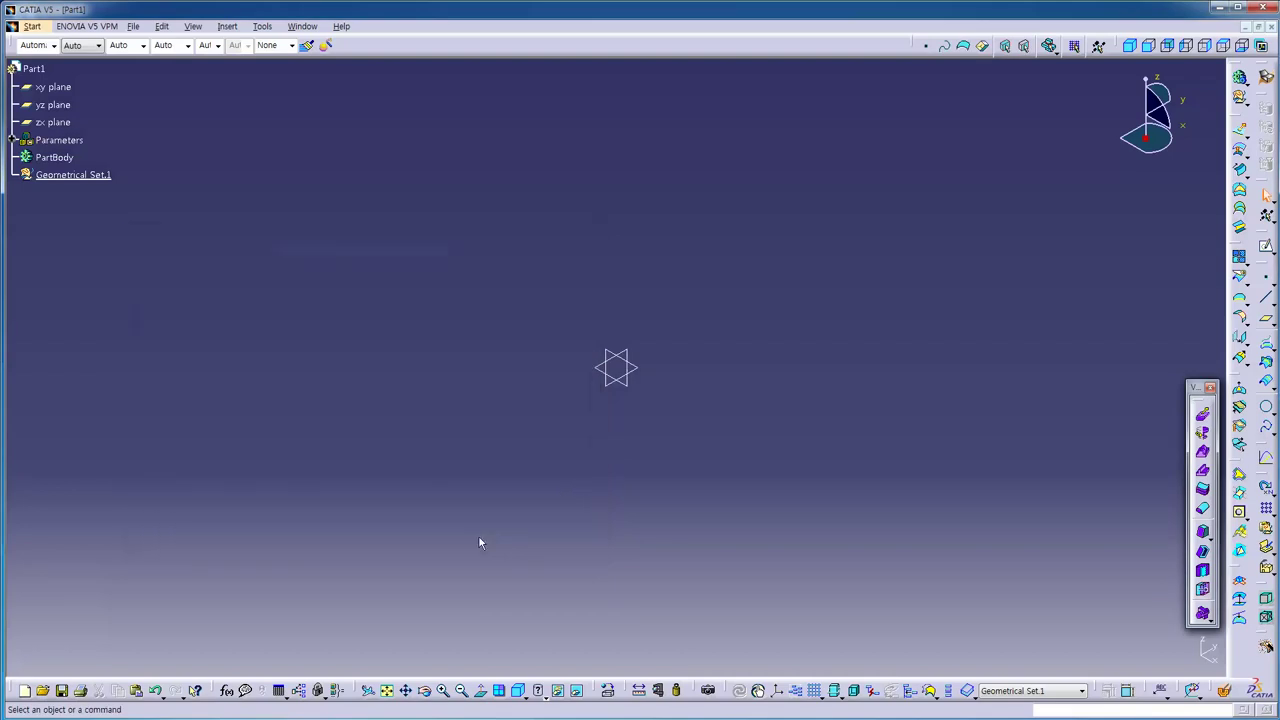
Step: Expand Parameters and start a sphere centred on a newly created Point.1
left_click(13, 140)
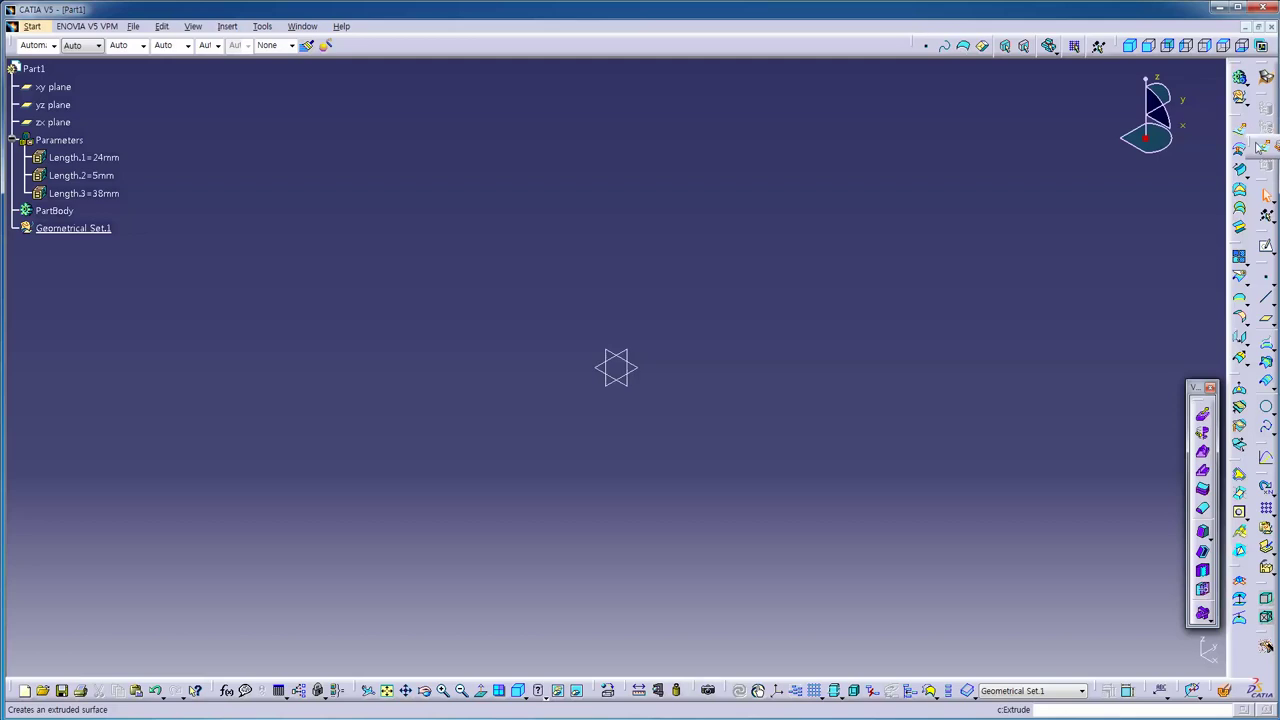
key("Return")
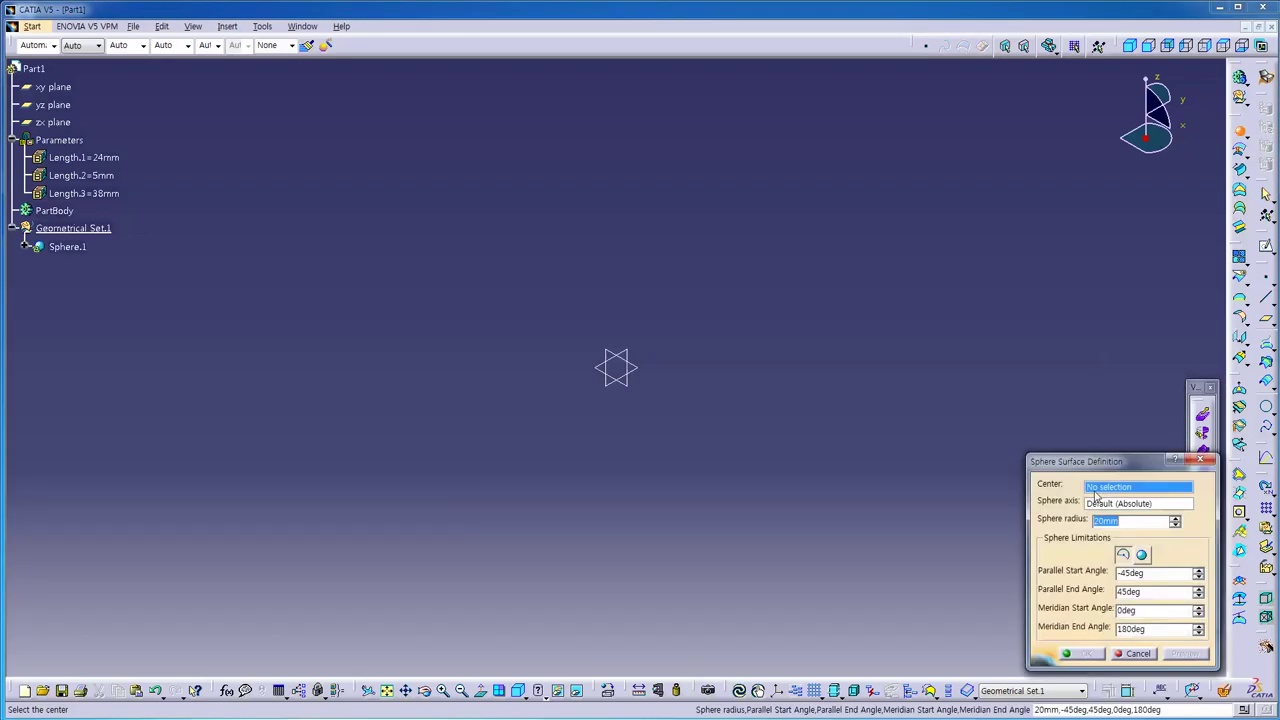
right_click(1108, 493)
left_click(1140, 503)
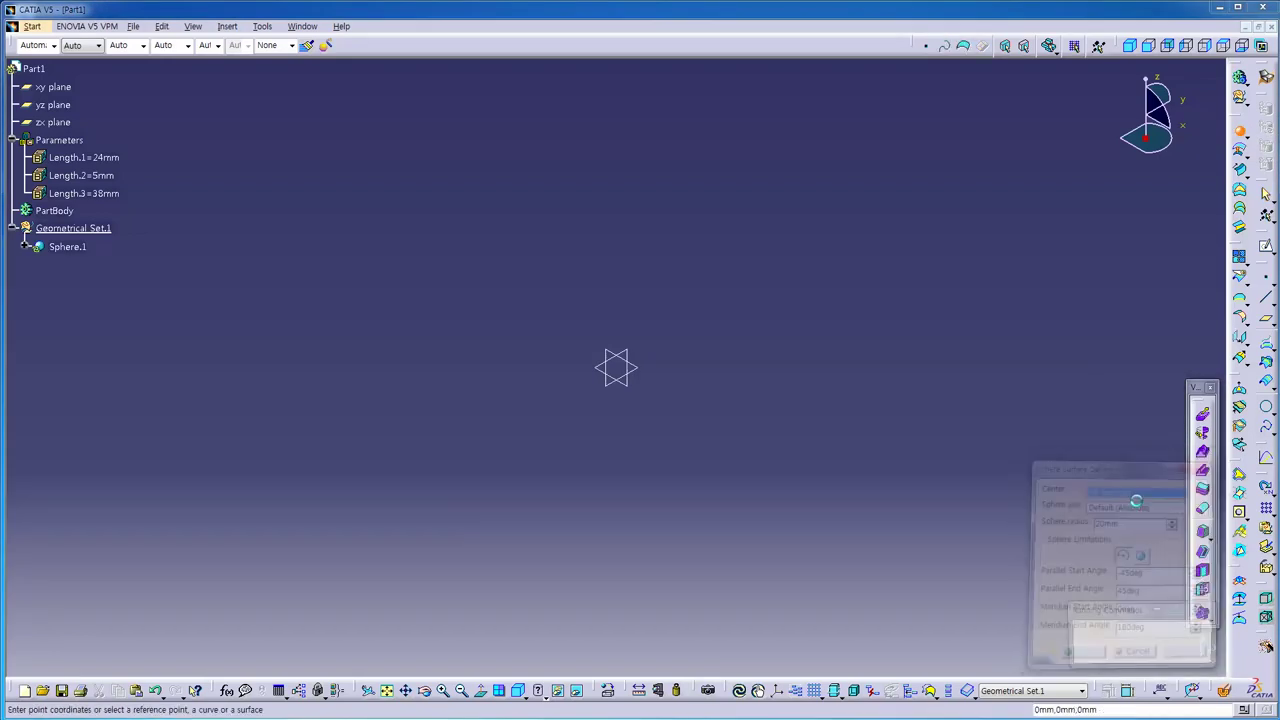
left_click(1088, 654)
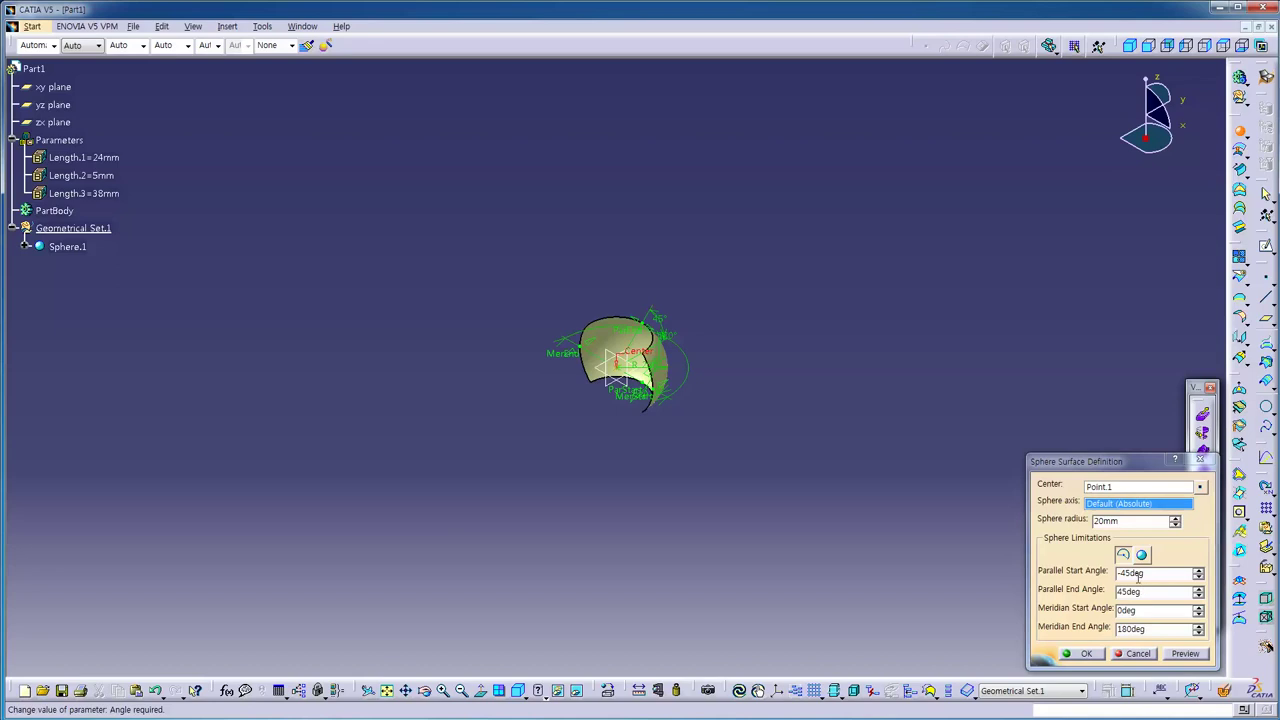
Step: Give the sphere a 35mm radius and parallel angles -90 to 90deg
double_click(1140, 521)
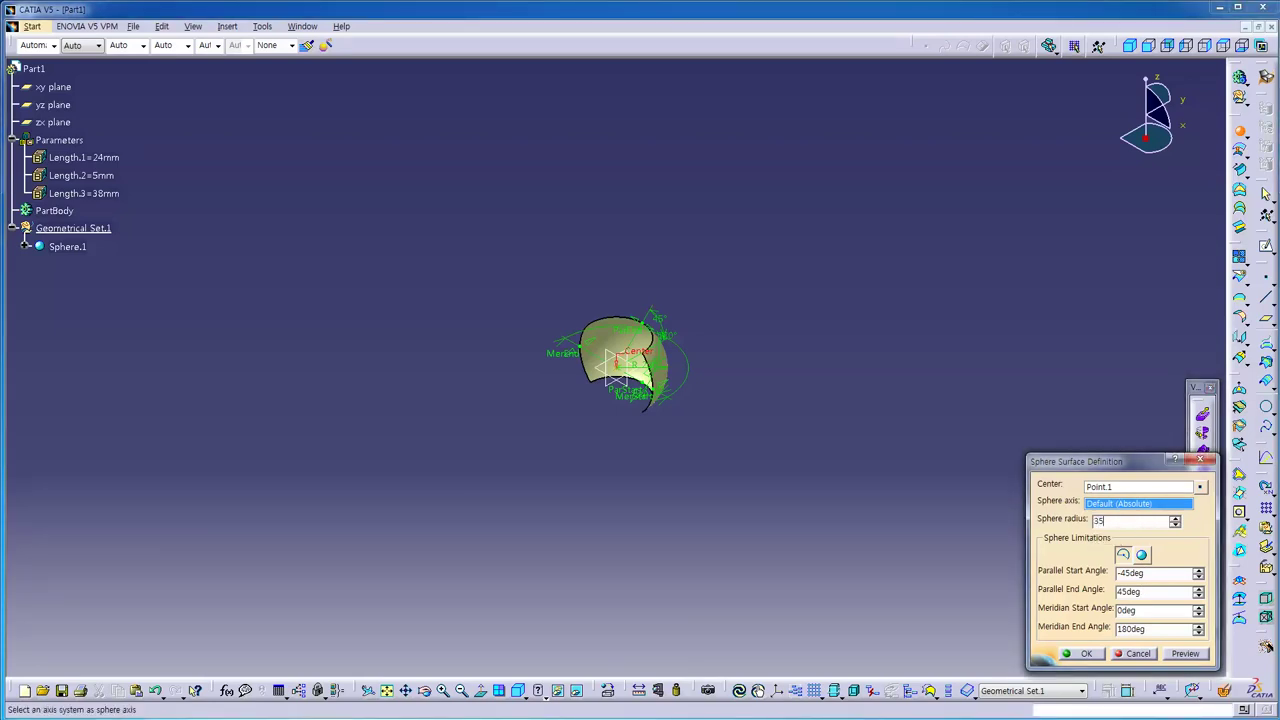
key("Return")
type("-90")
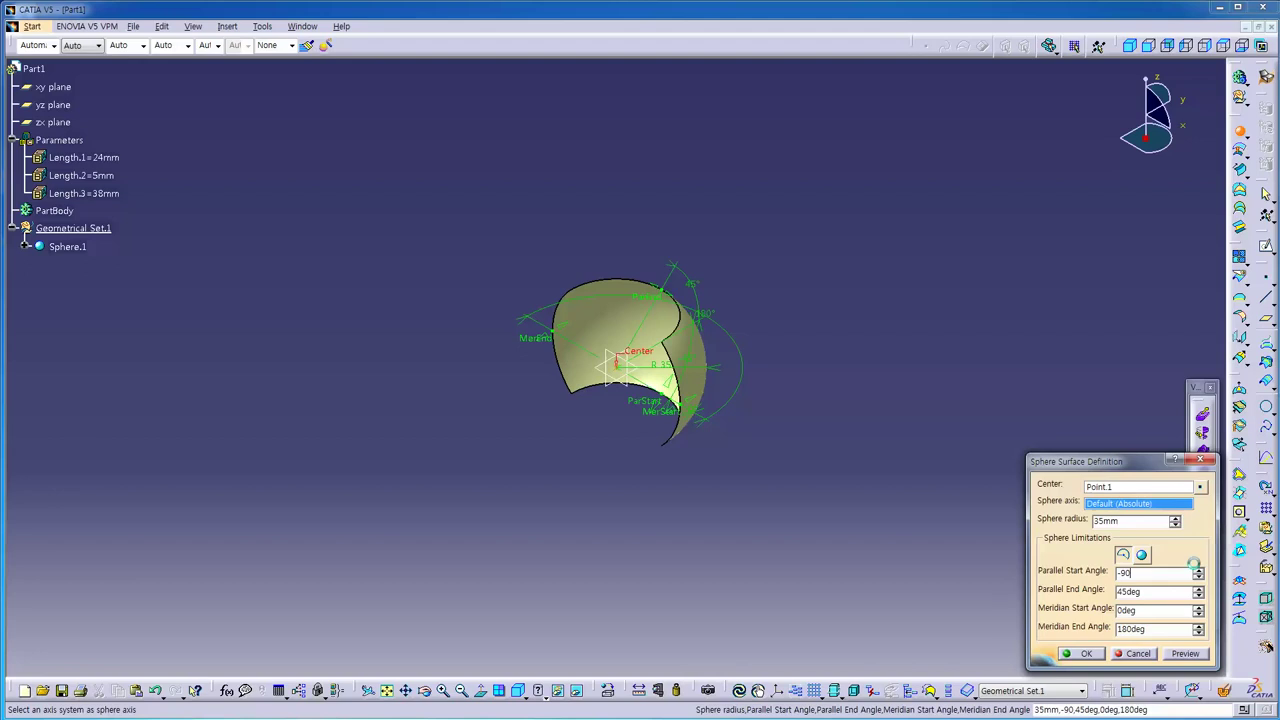
key("Tab")
type("90")
key("Tab")
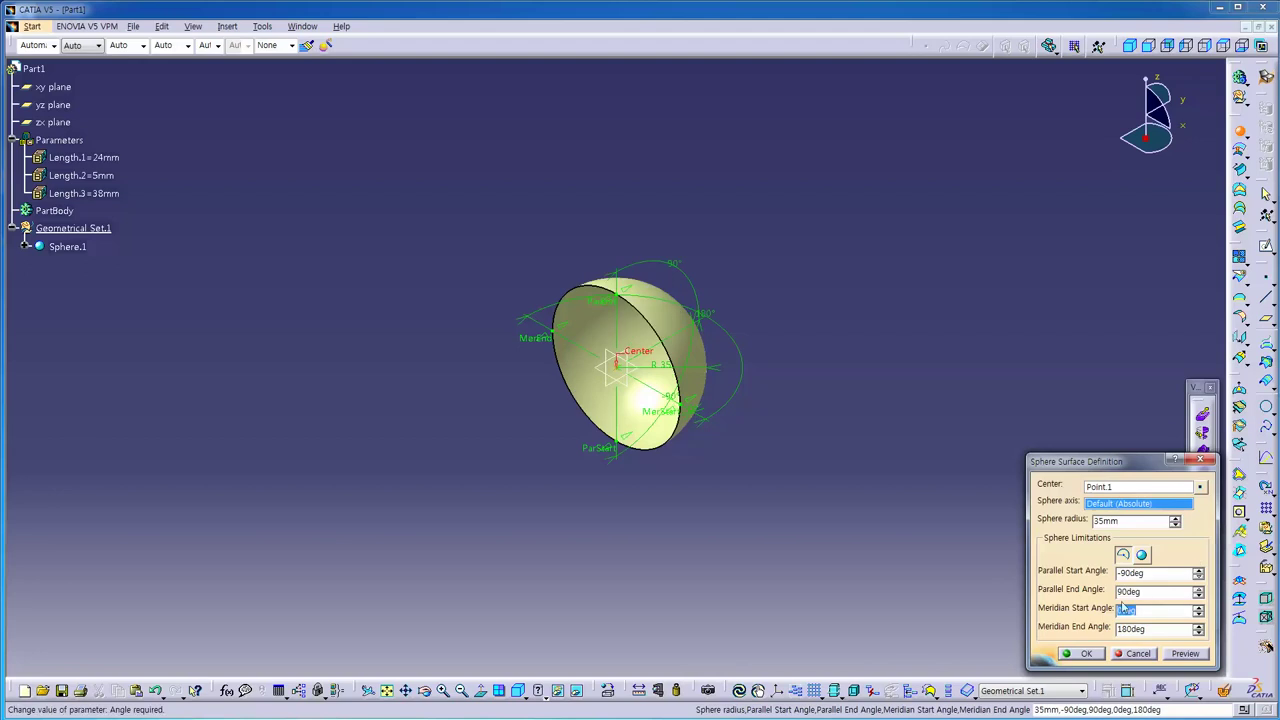
left_click(1087, 654)
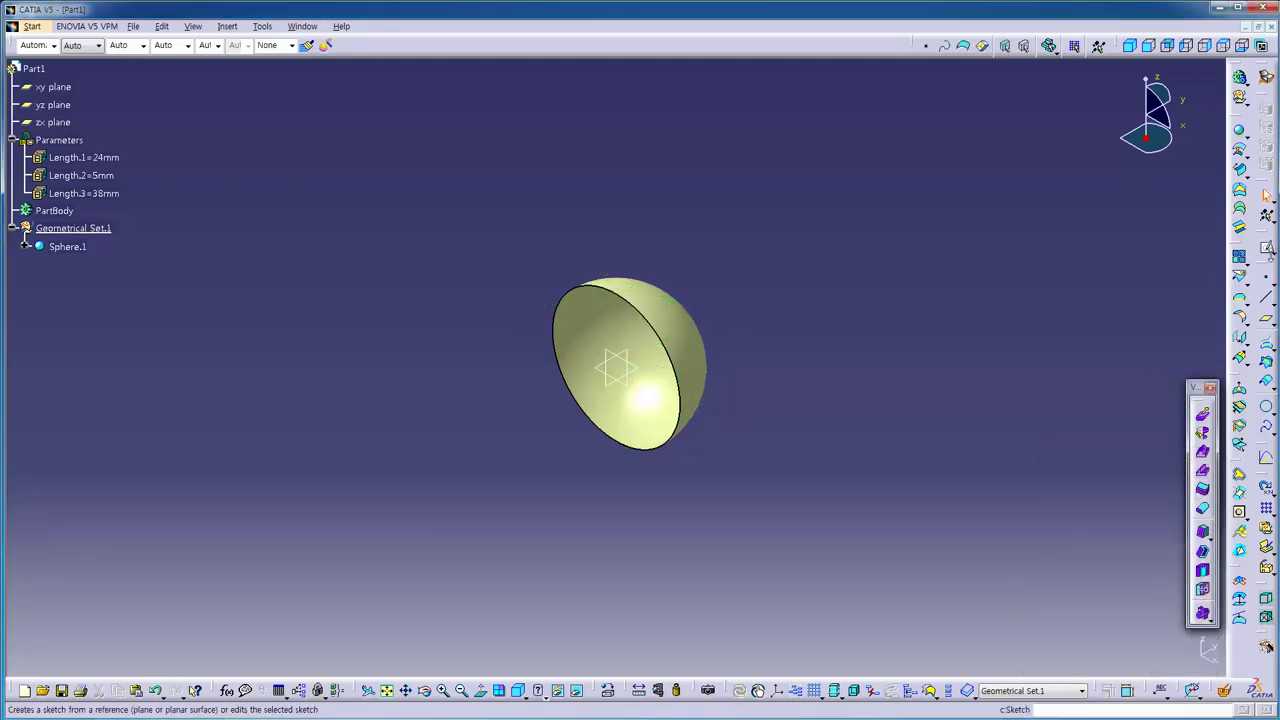
left_click(1267, 247)
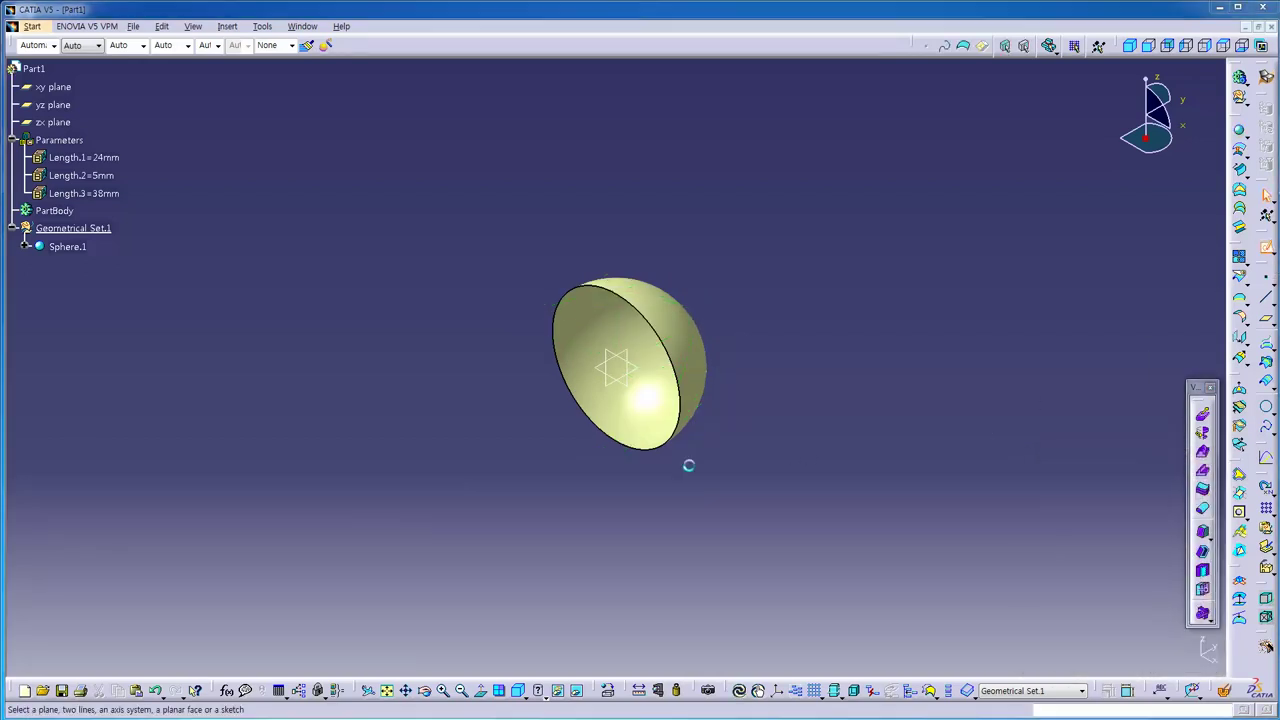
Step: Place Sketch.1 on the zx plane with the horizontal direction reversed
left_click(634, 387)
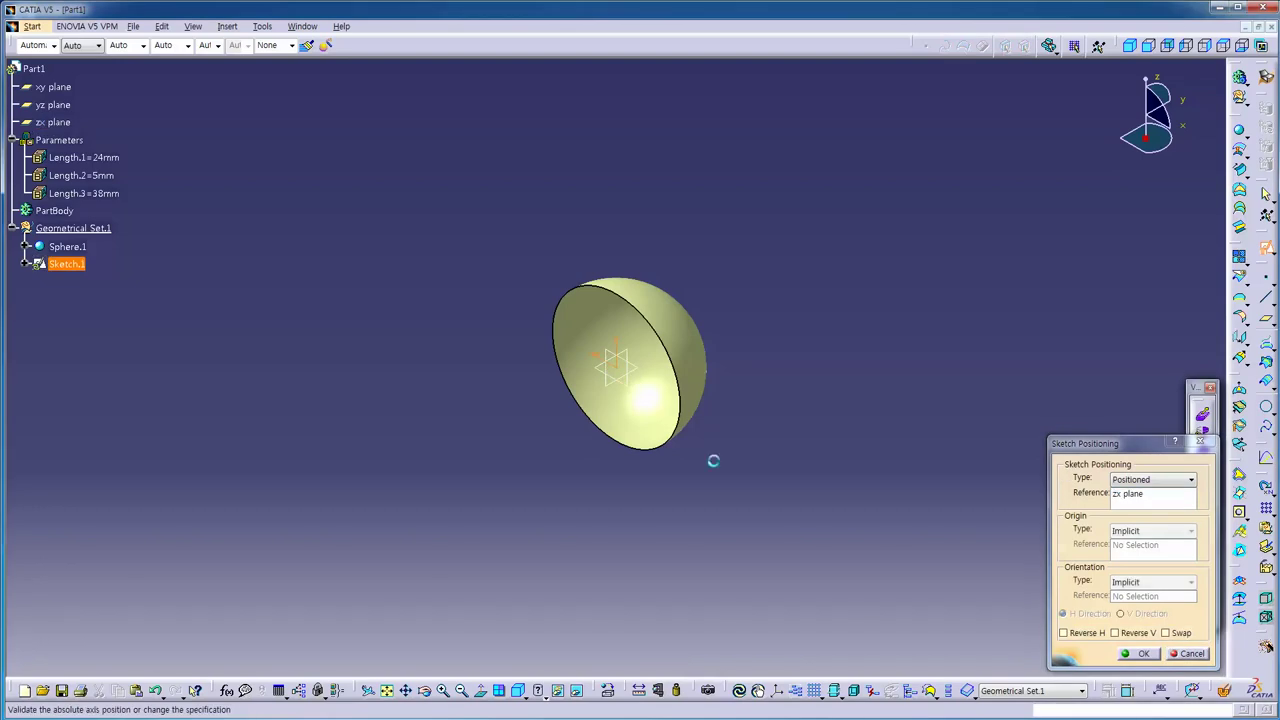
left_click(1064, 633)
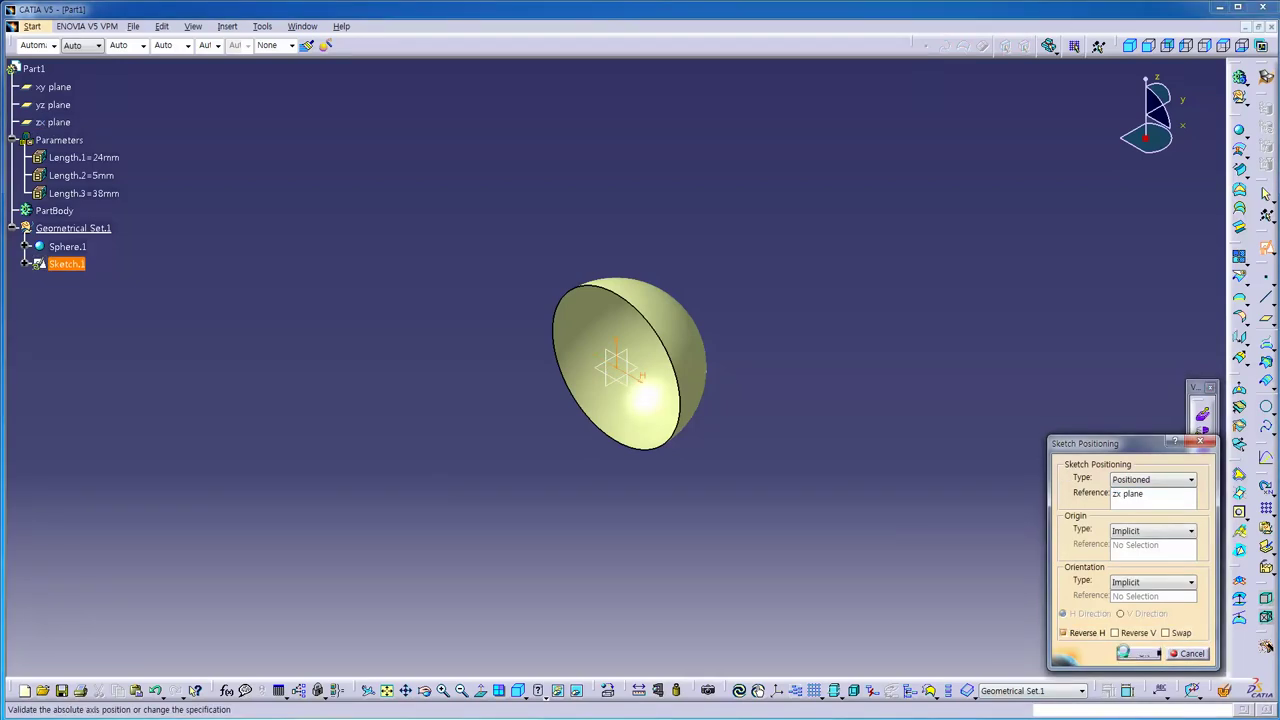
left_click(1137, 653)
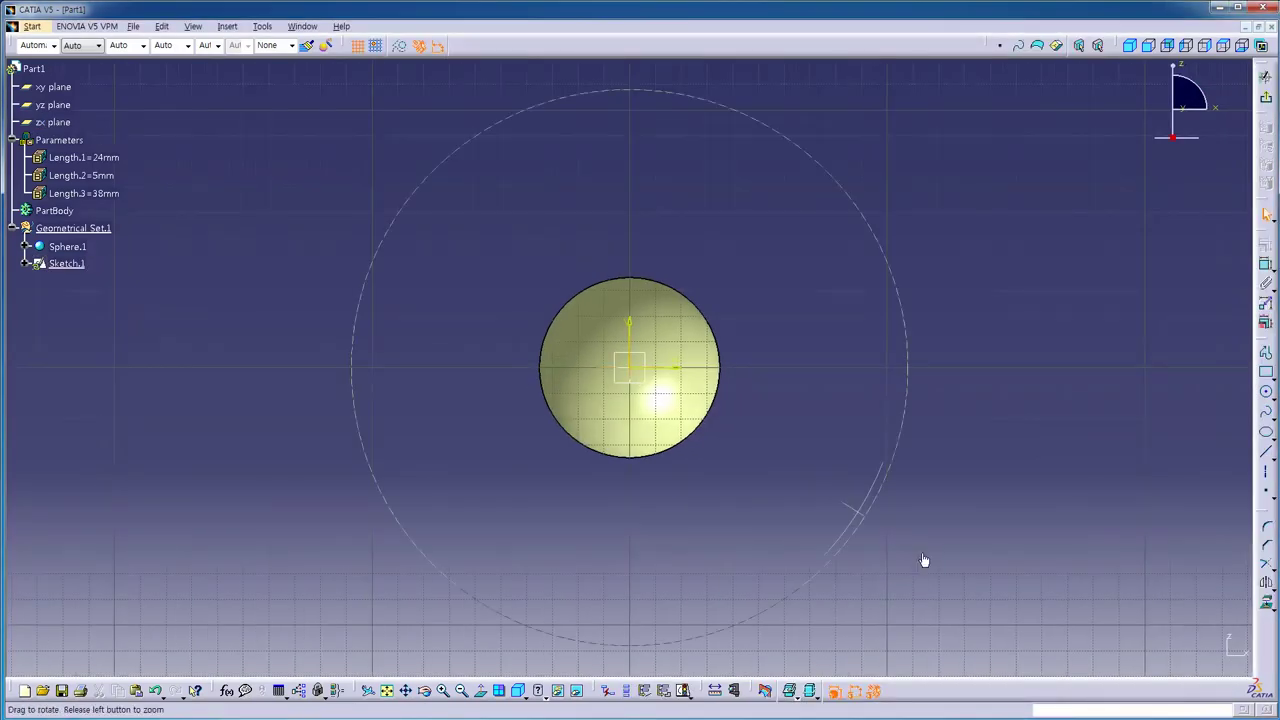
middle_click_drag(924, 560, 962, 486)
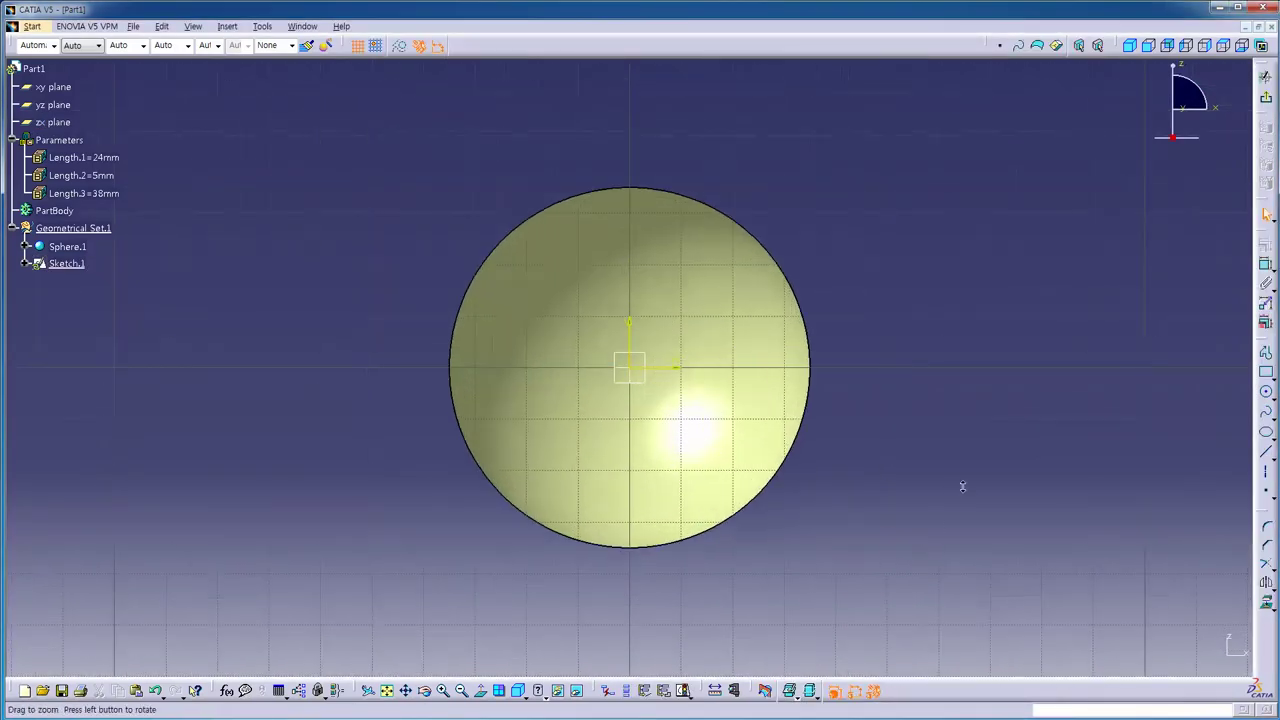
Step: Draw a circle at the origin and a vertical line right of the sphere, then select both
left_click(1266, 392)
left_click(631, 367)
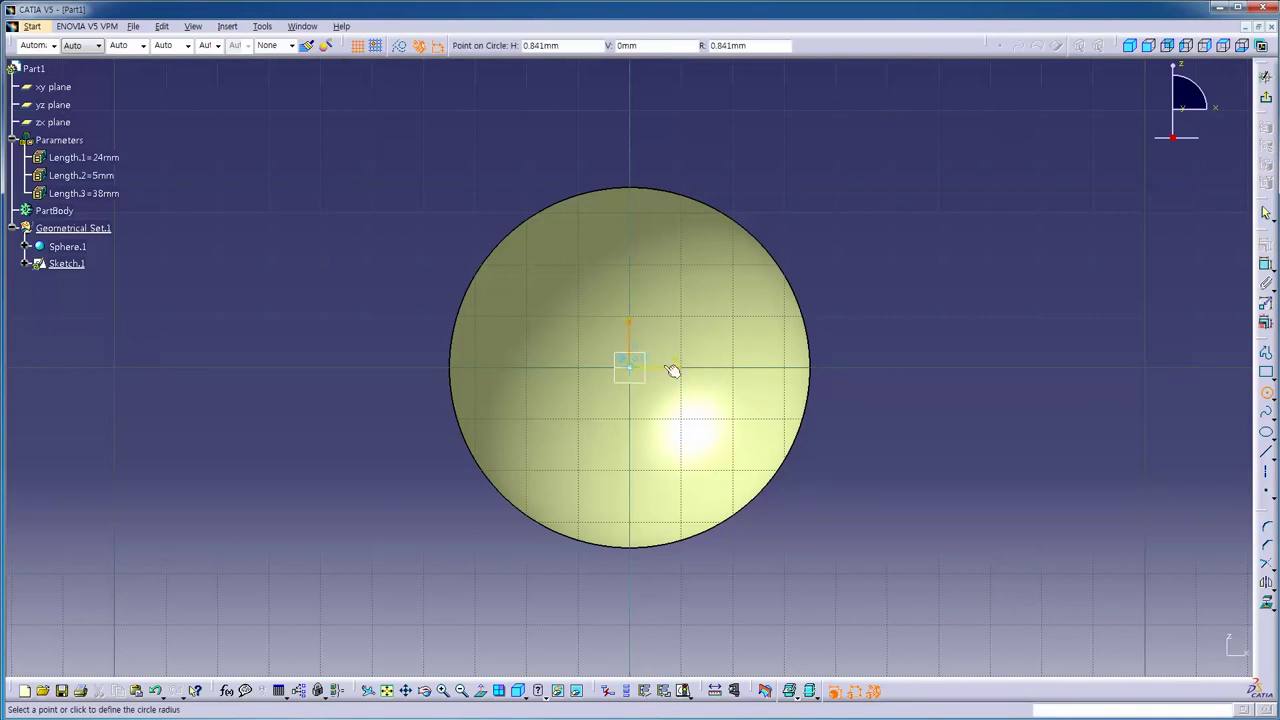
left_click(730, 346)
left_click(1268, 455)
left_click(784, 556)
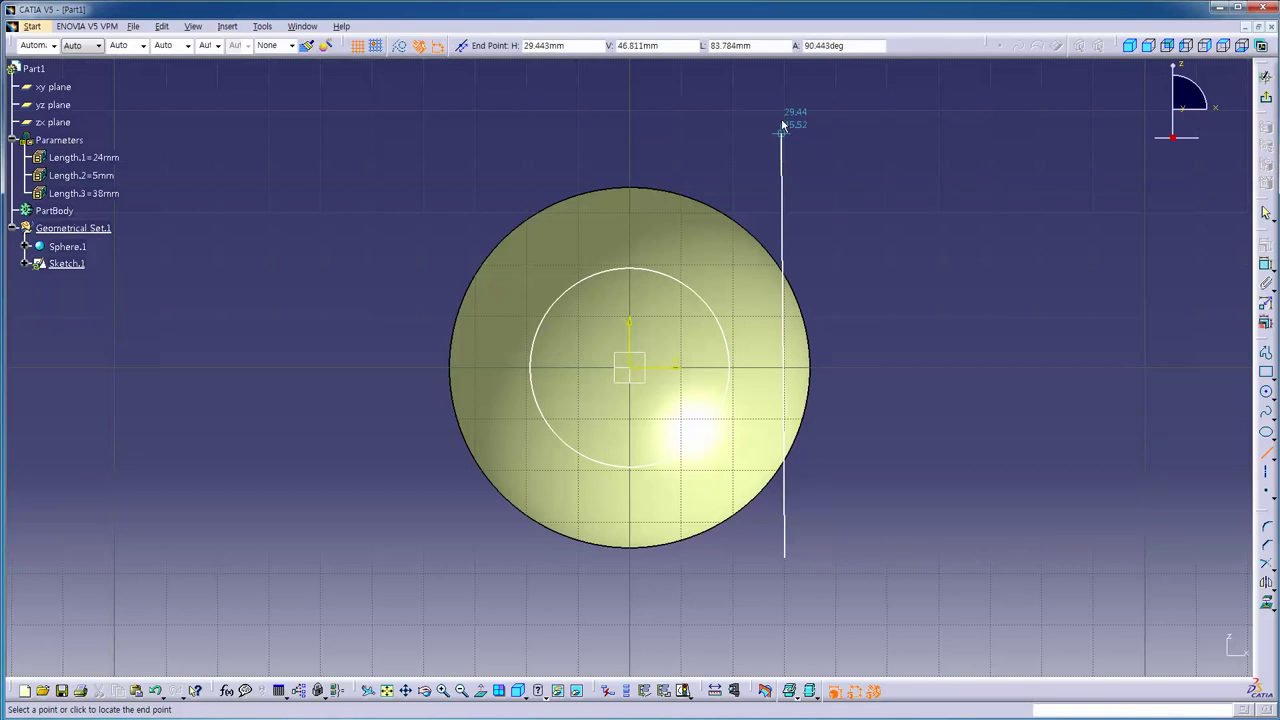
left_click(784, 88)
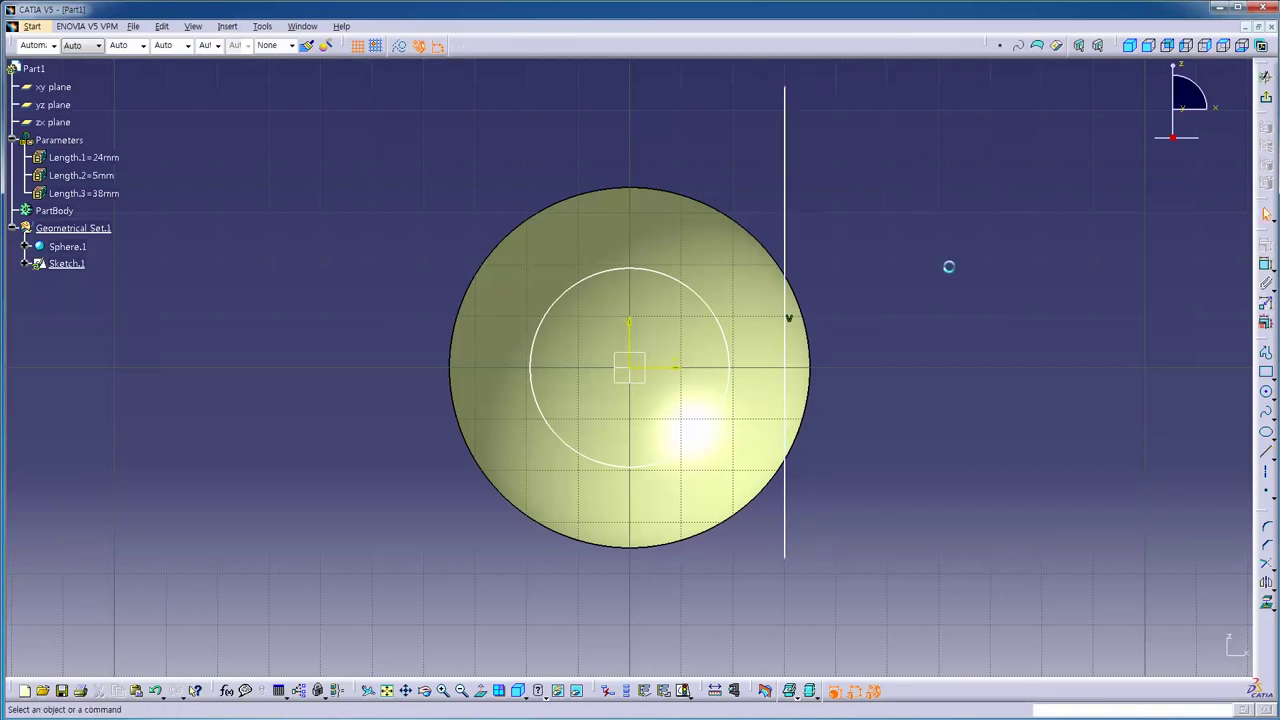
left_click(784, 372)
left_click(735, 360, "ctrl")
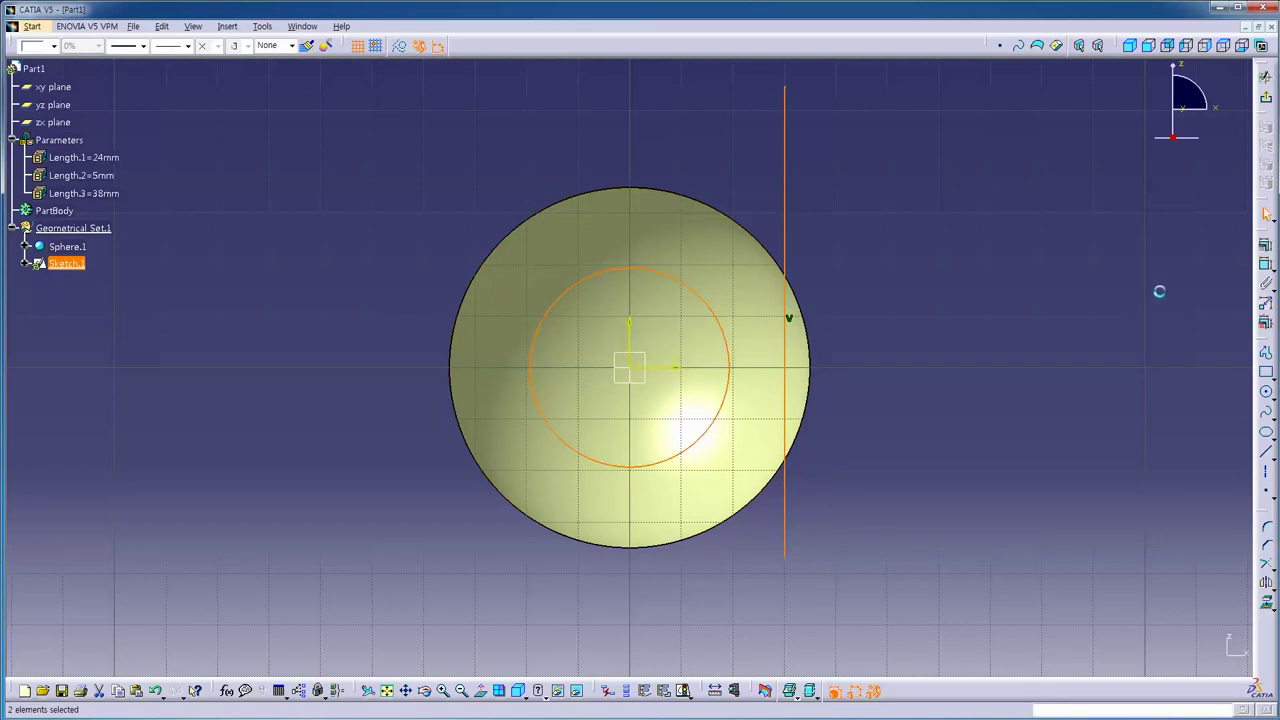
Step: Make the circle tangent to the vertical line and mirror the line across the vertical axis
left_click(1265, 263)
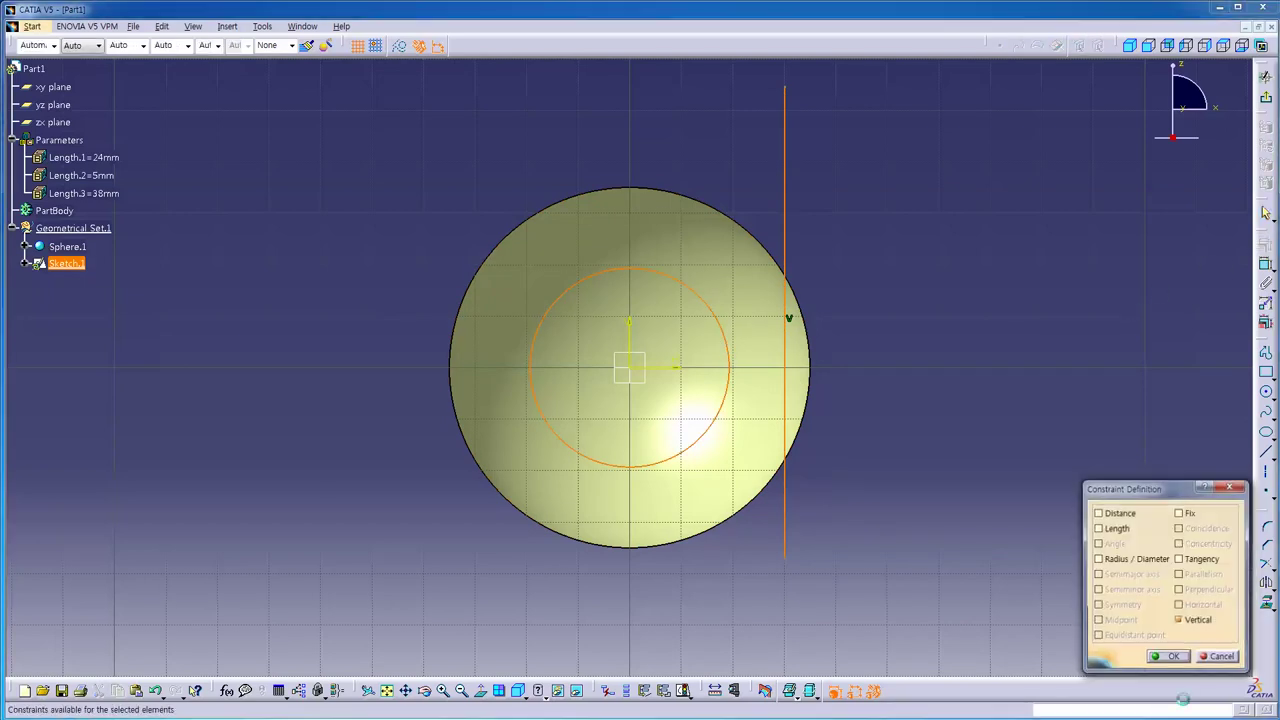
left_click(1195, 560)
left_click(1173, 657)
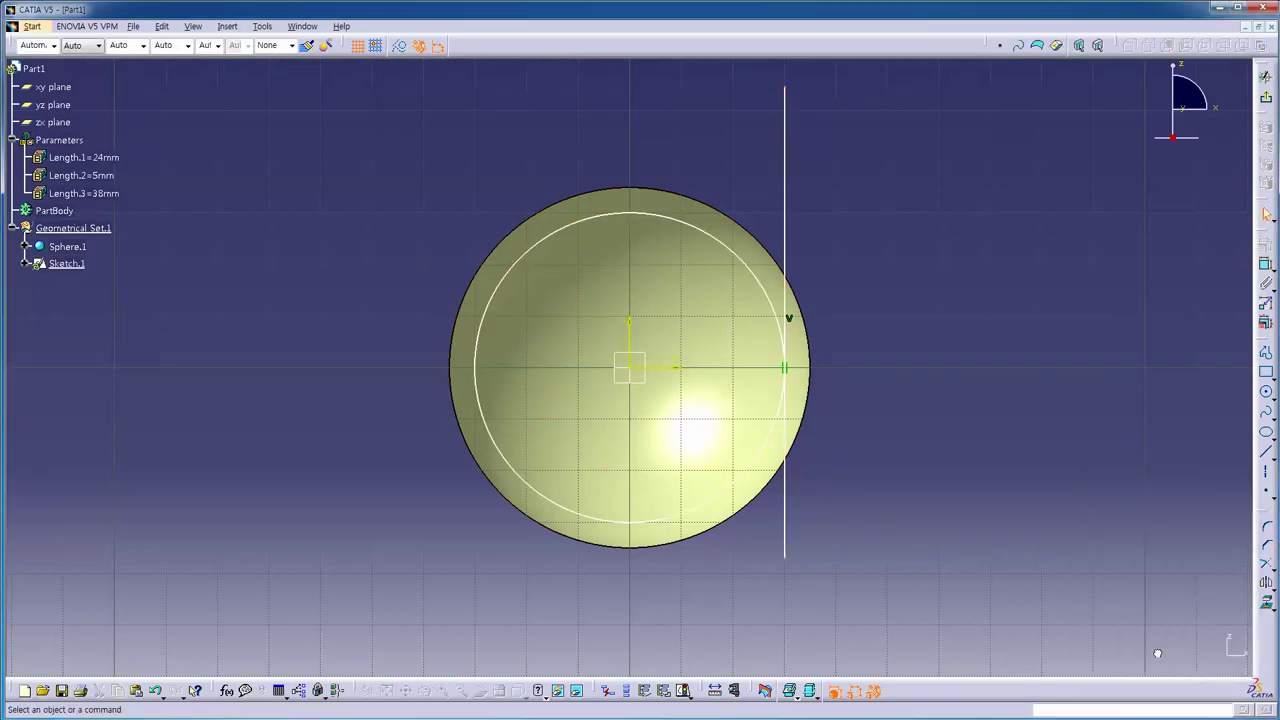
left_click(785, 514)
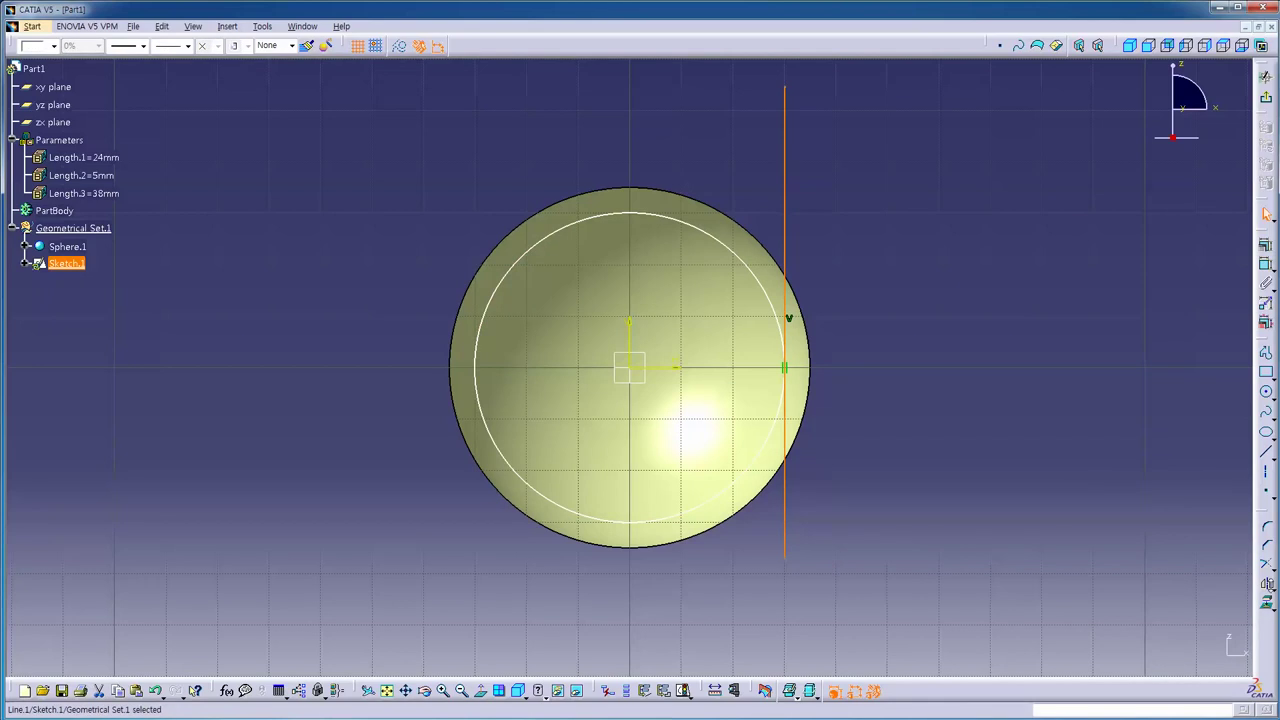
left_click(1266, 584)
left_click(631, 326)
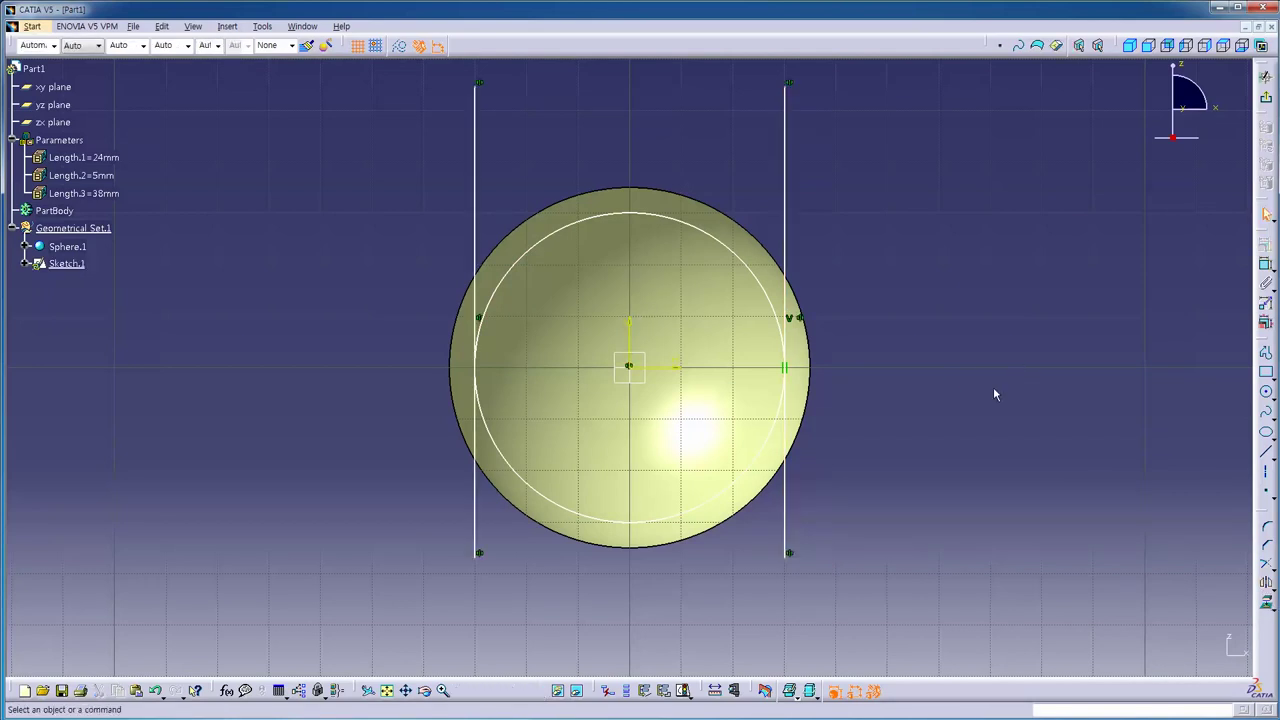
Step: Trim away the circle's upper arc and both line ends below the arc
left_click(1266, 565)
left_click(731, 258)
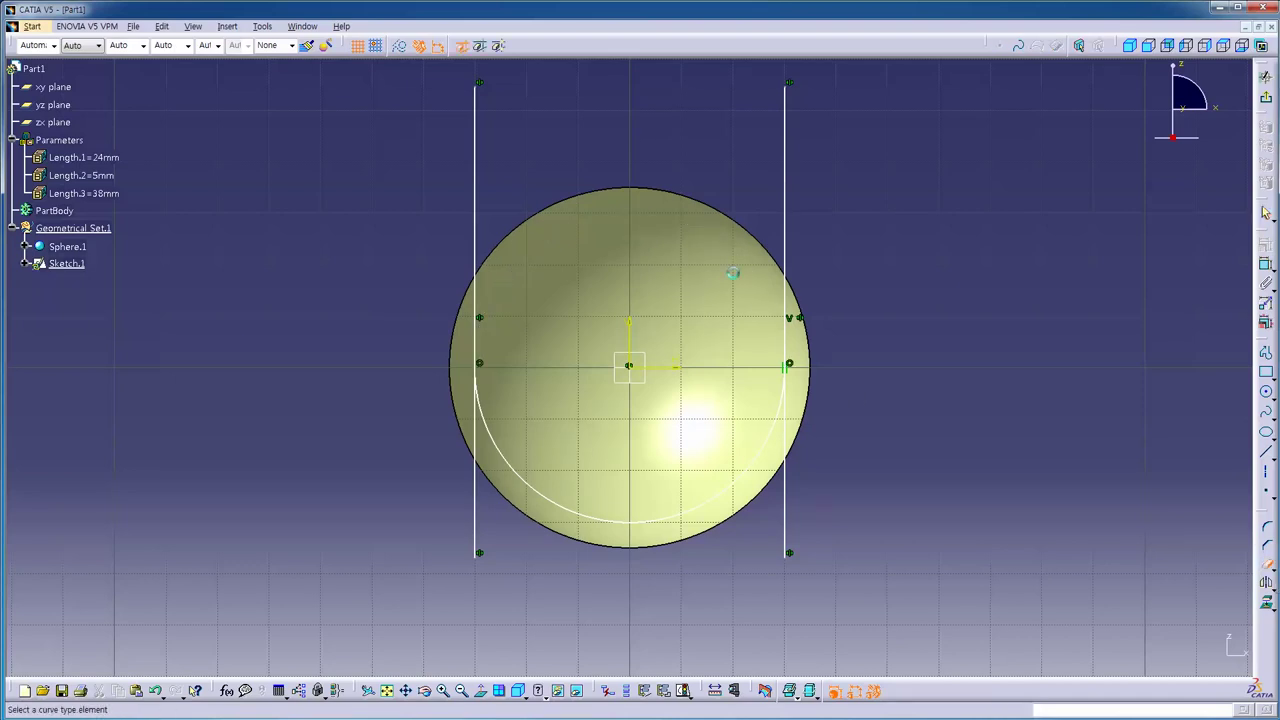
left_click(783, 520)
left_click(478, 523)
left_click(1266, 470)
left_click(1267, 455)
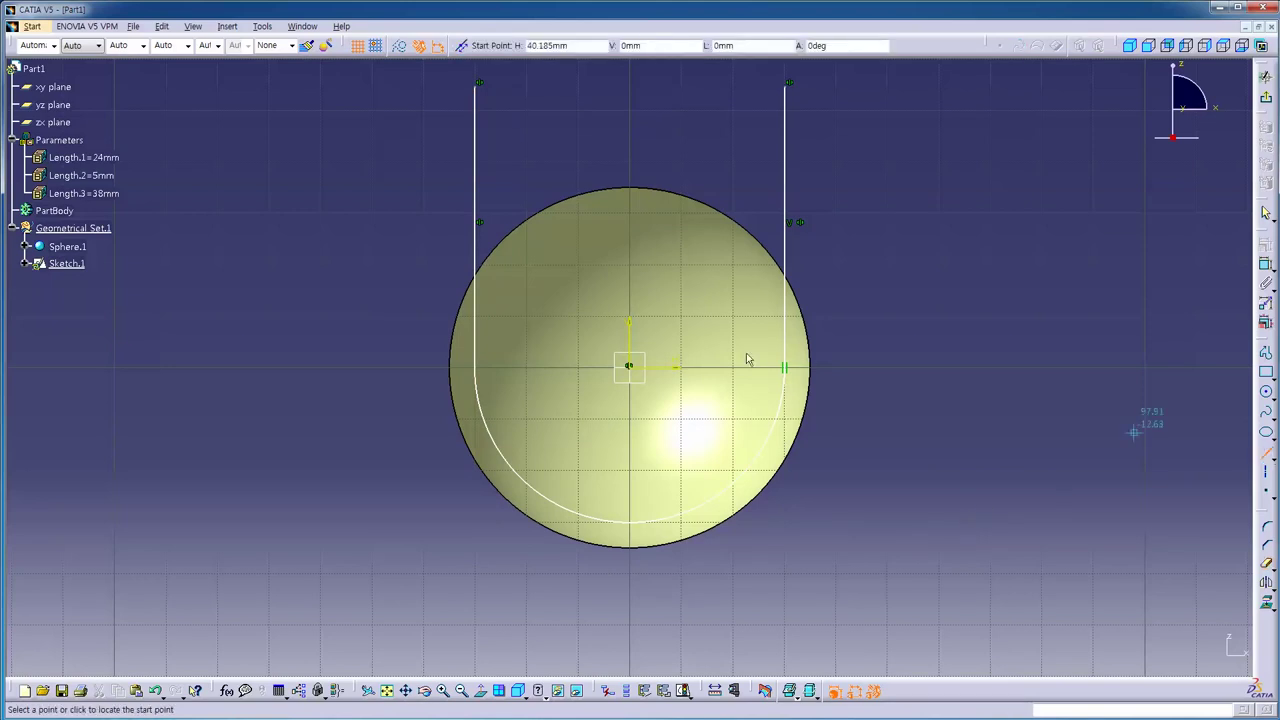
Step: Draw a diagonal axis from the origin and intersect it with the sphere outline
left_click(629, 366)
left_click(848, 186)
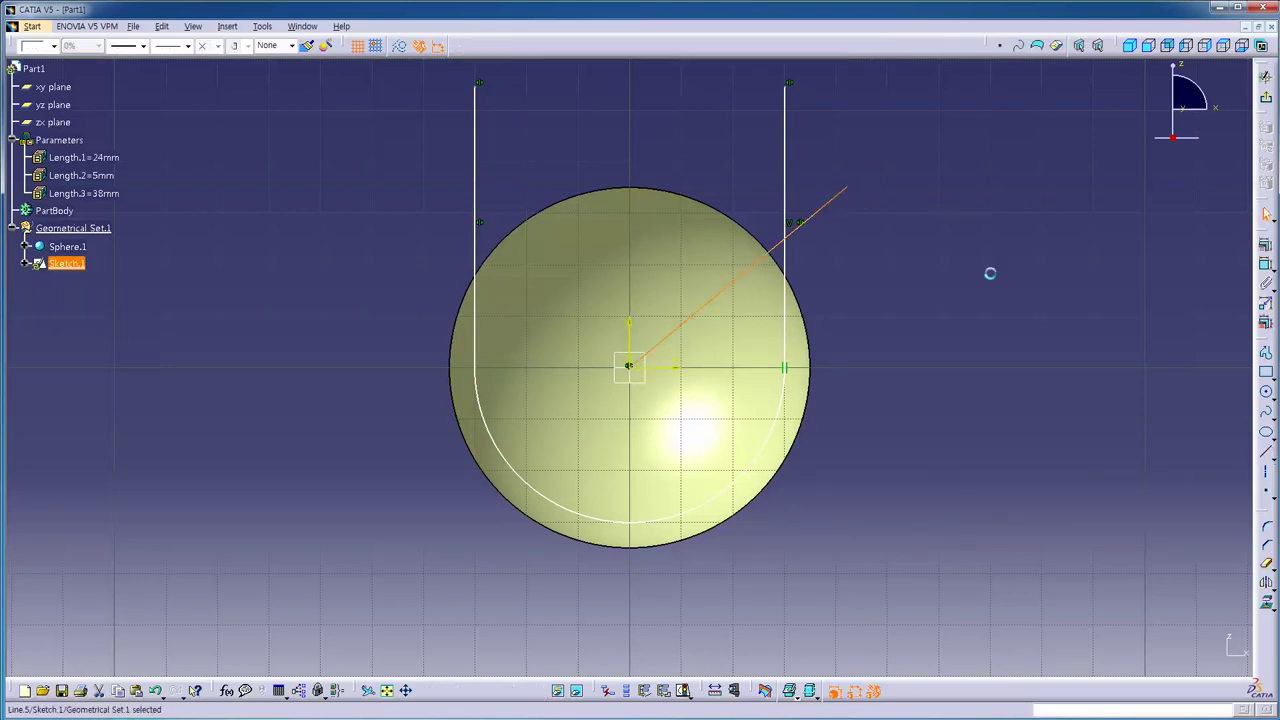
left_click(810, 362)
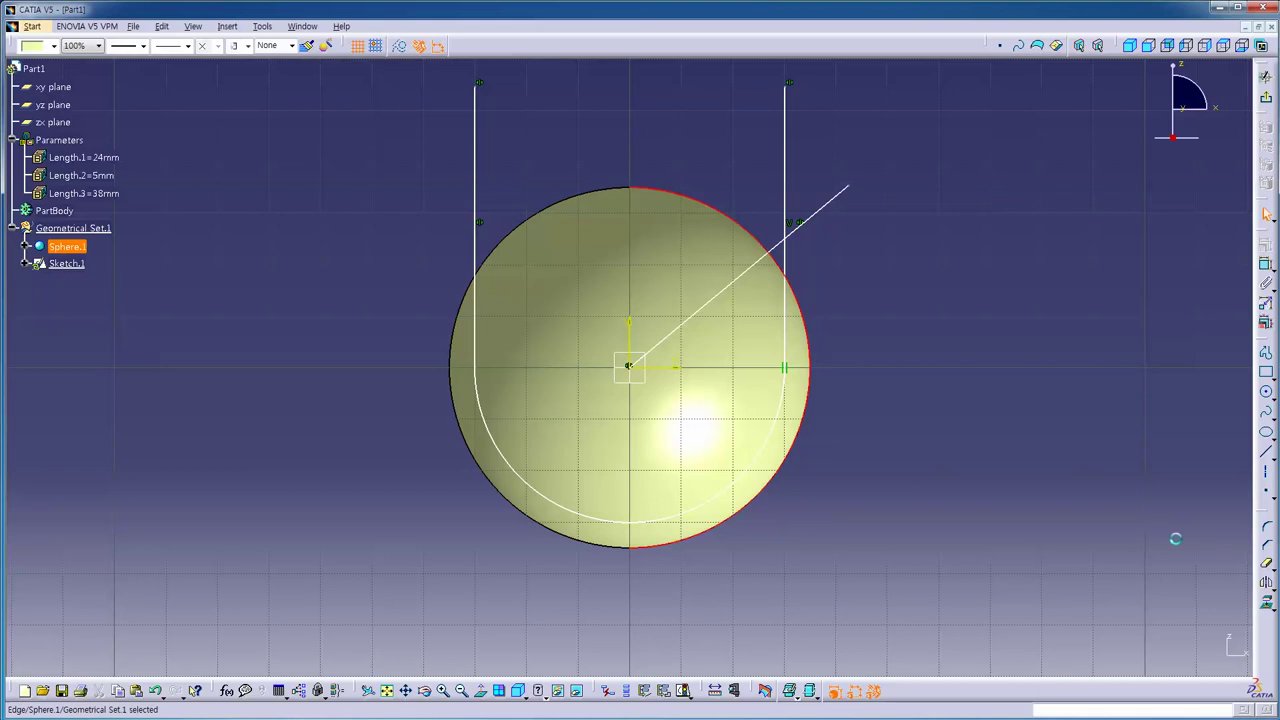
left_click(1086, 538)
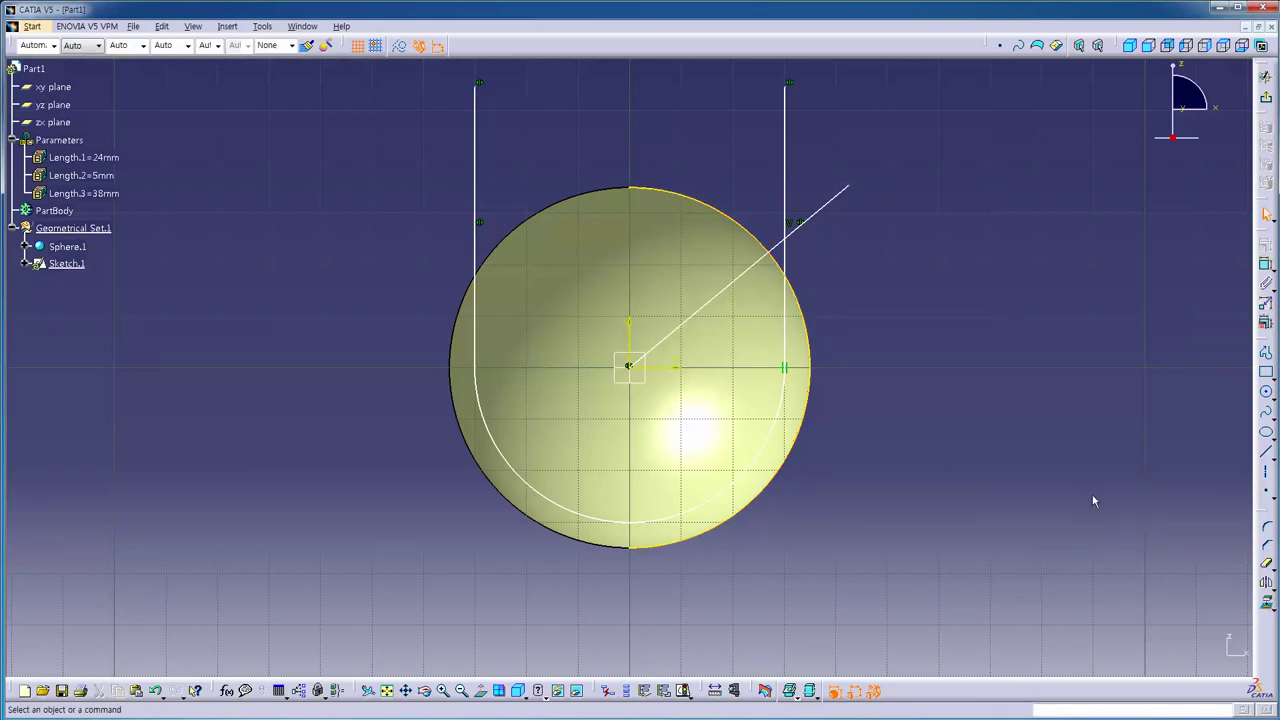
left_click(1266, 411)
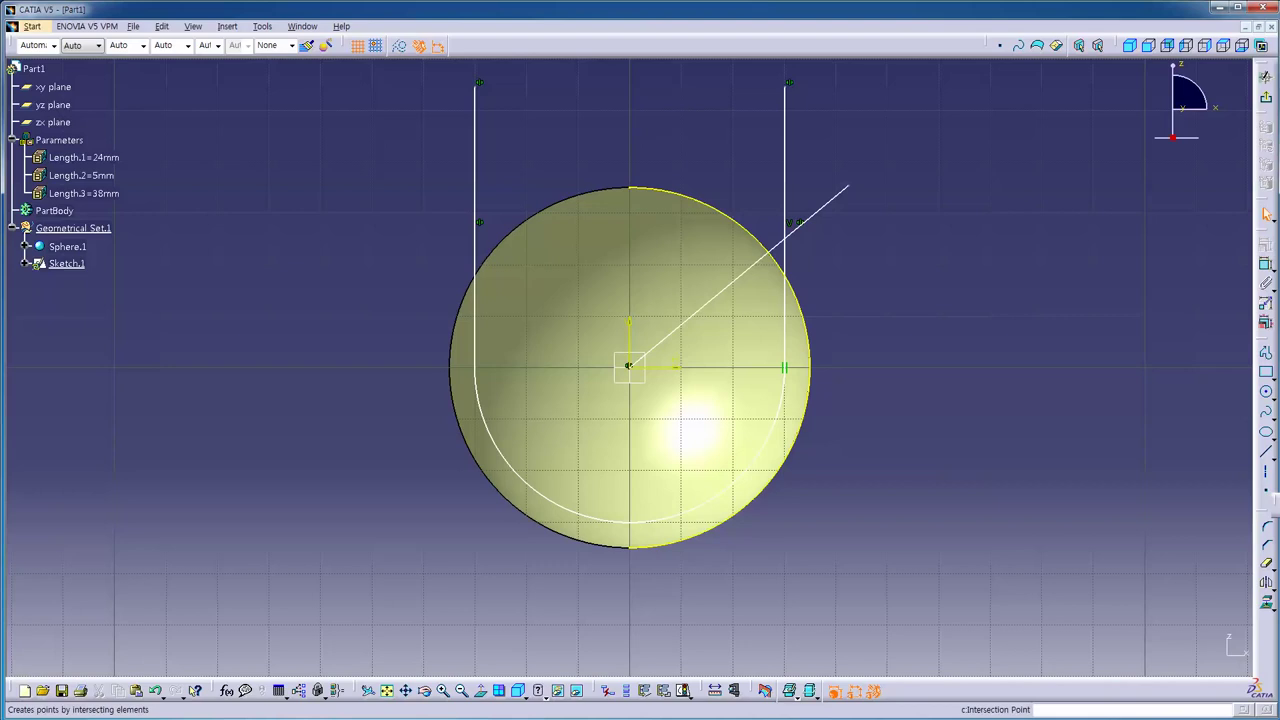
left_click(1266, 491)
left_click(816, 219)
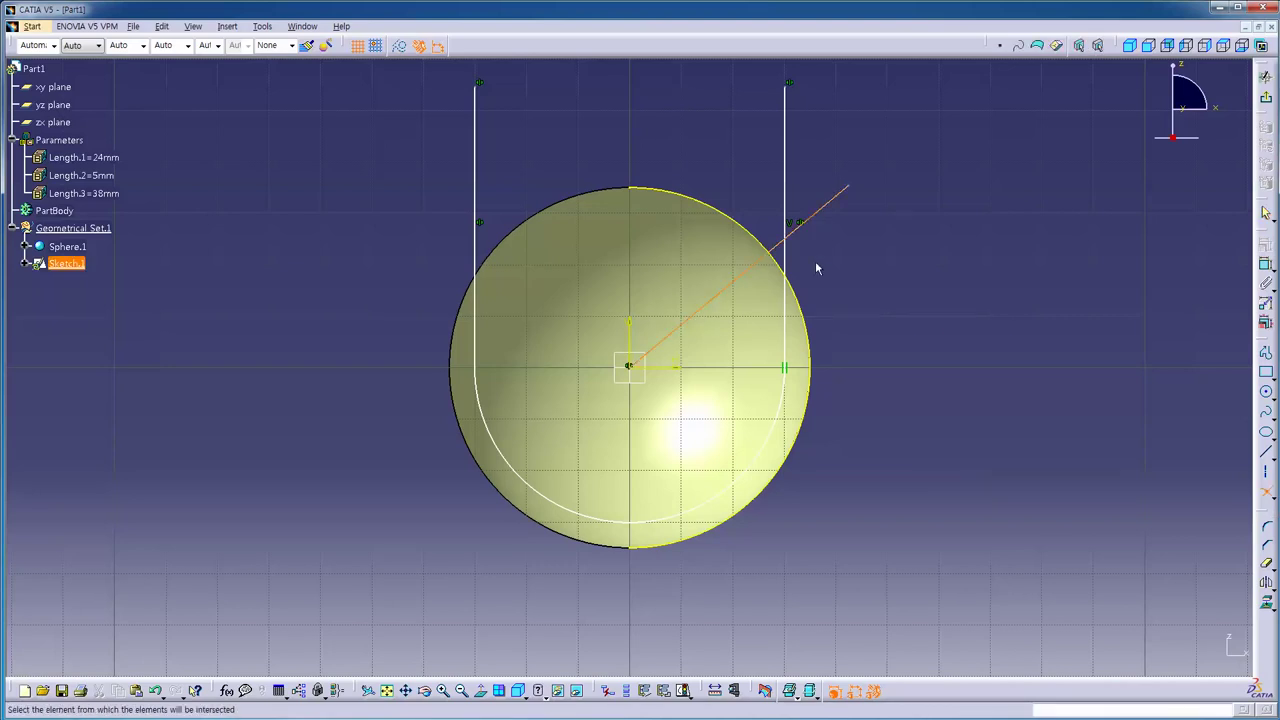
left_click(800, 298)
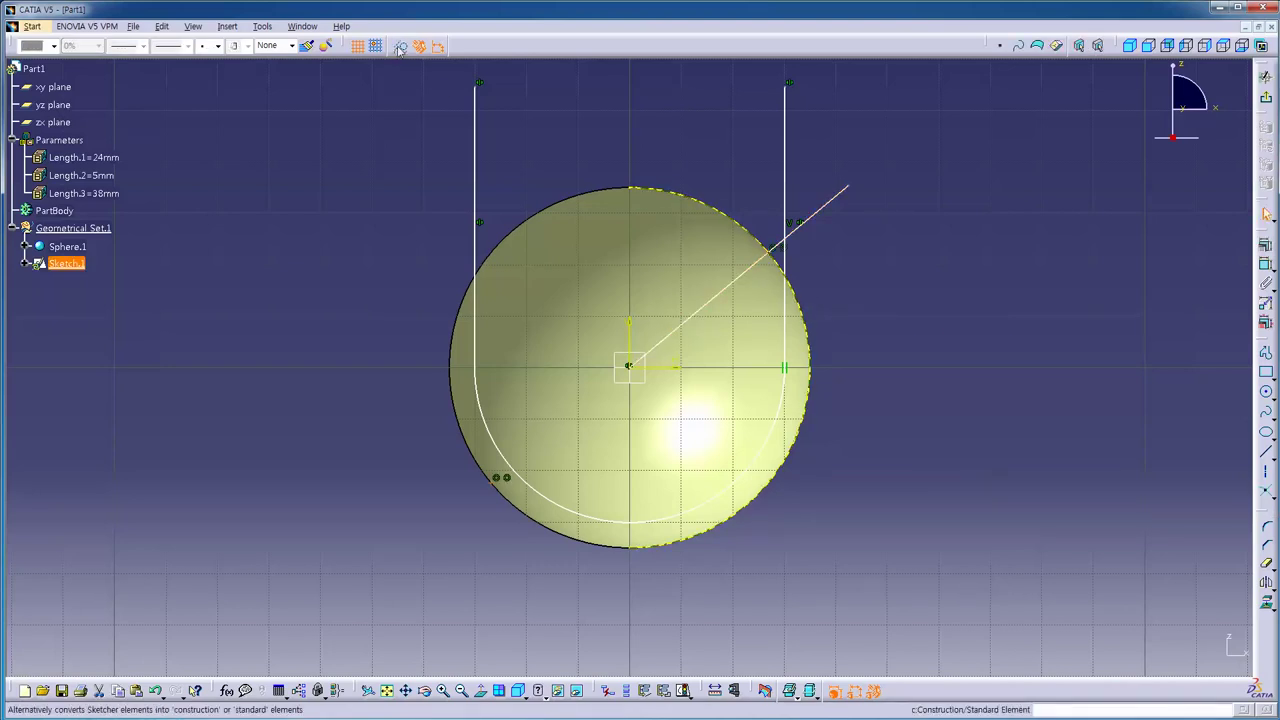
Step: Make the diagonal and arc construction geometry; make the right line coincident with the intersection point
left_click(724, 132)
left_click(820, 207)
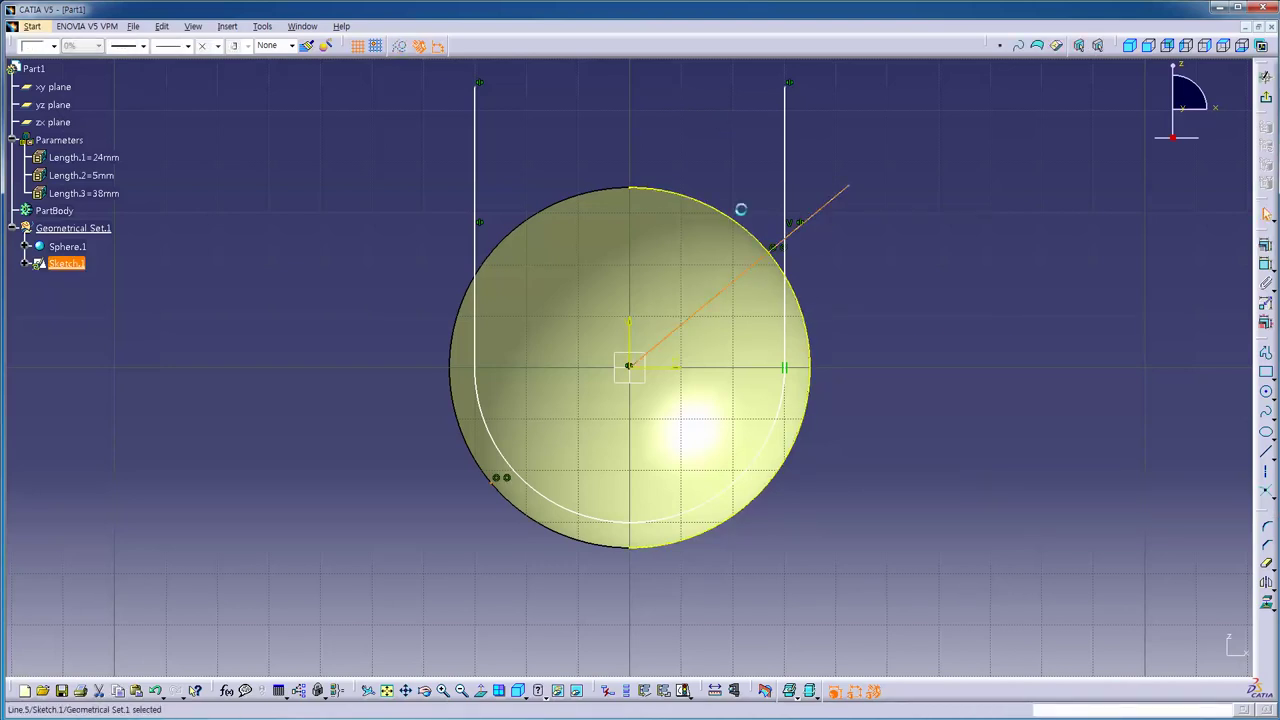
left_click(401, 47)
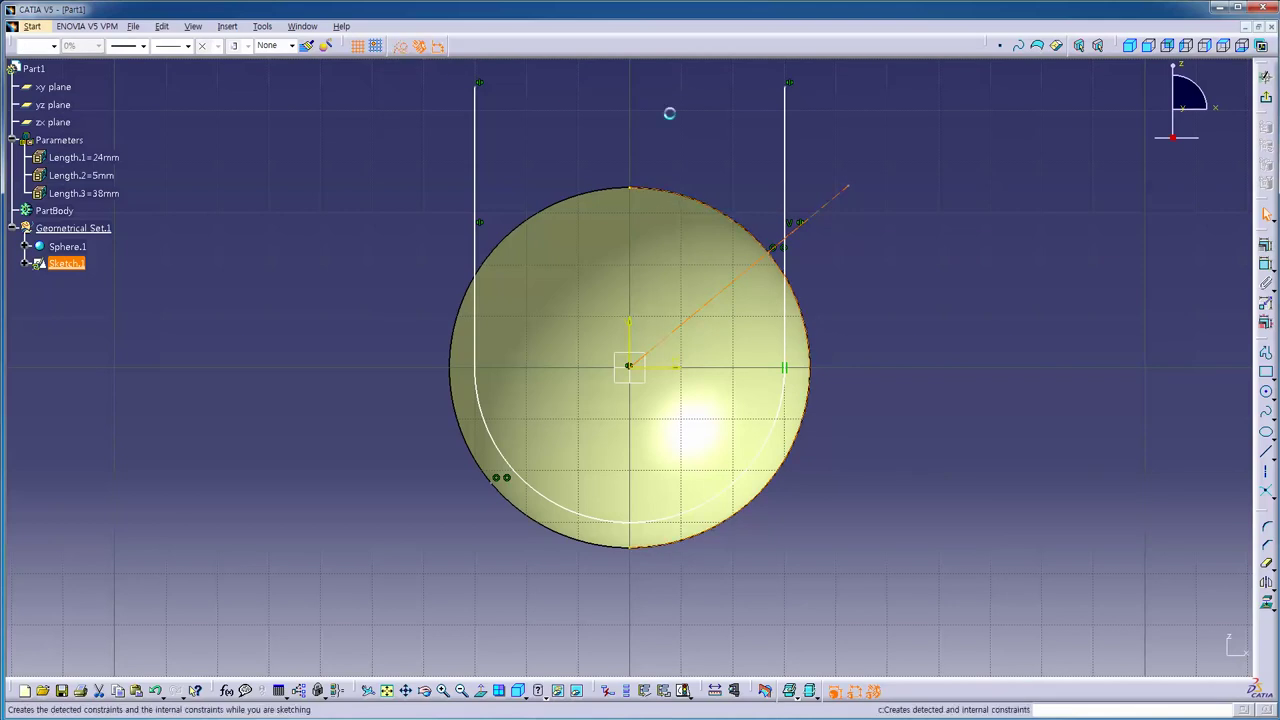
left_click(789, 251)
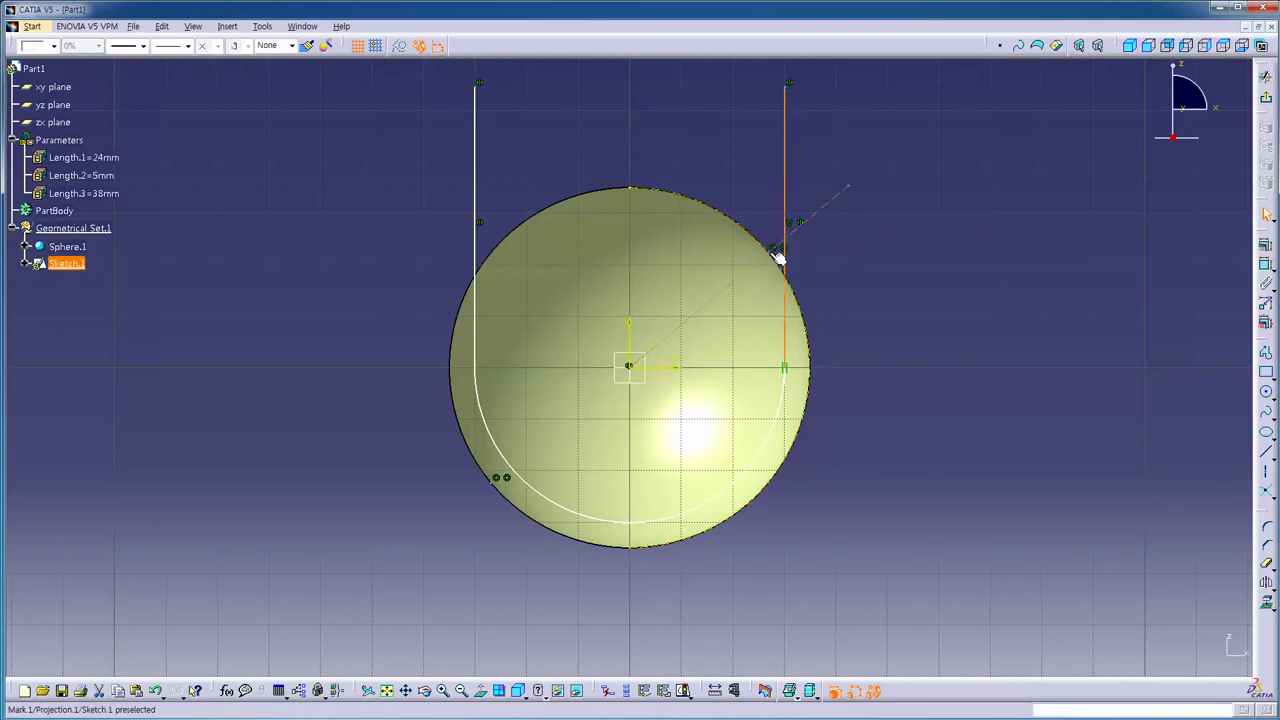
left_click(1265, 244)
left_click(1178, 528)
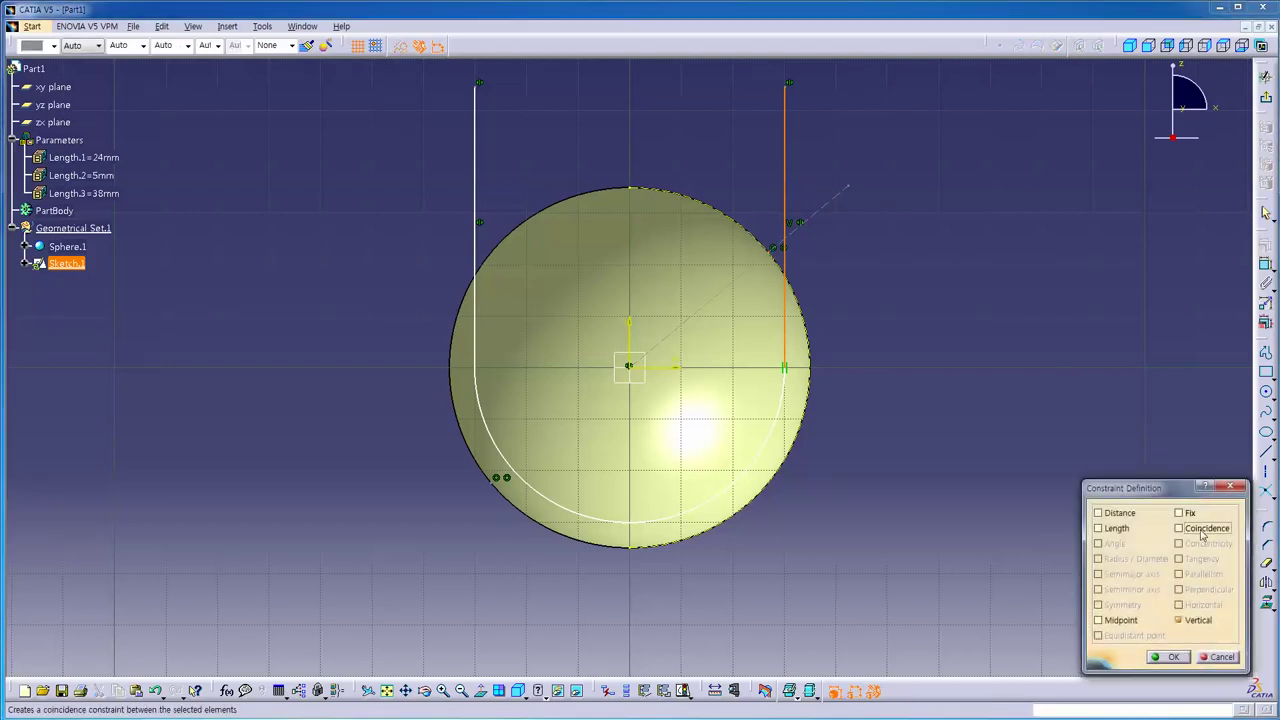
left_click(1168, 656)
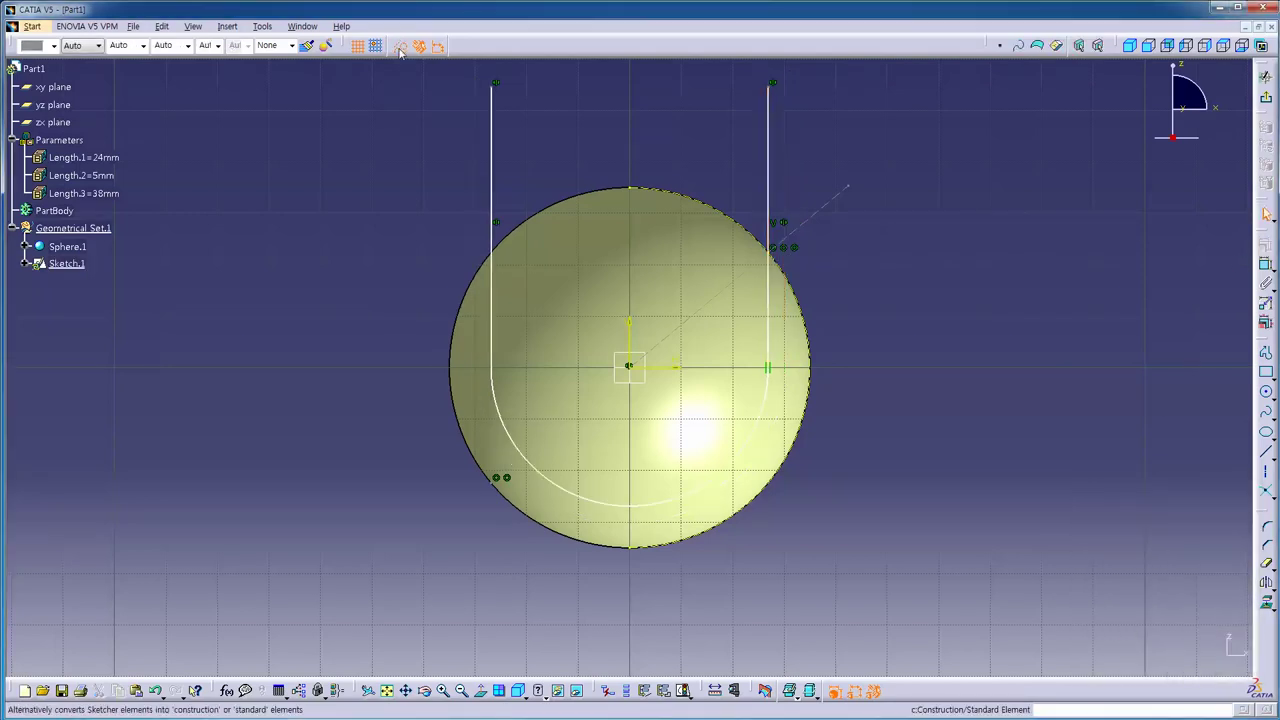
Step: Dimension the U arc's radius and link it by formula to Length.1 (24mm)
left_click(1265, 263)
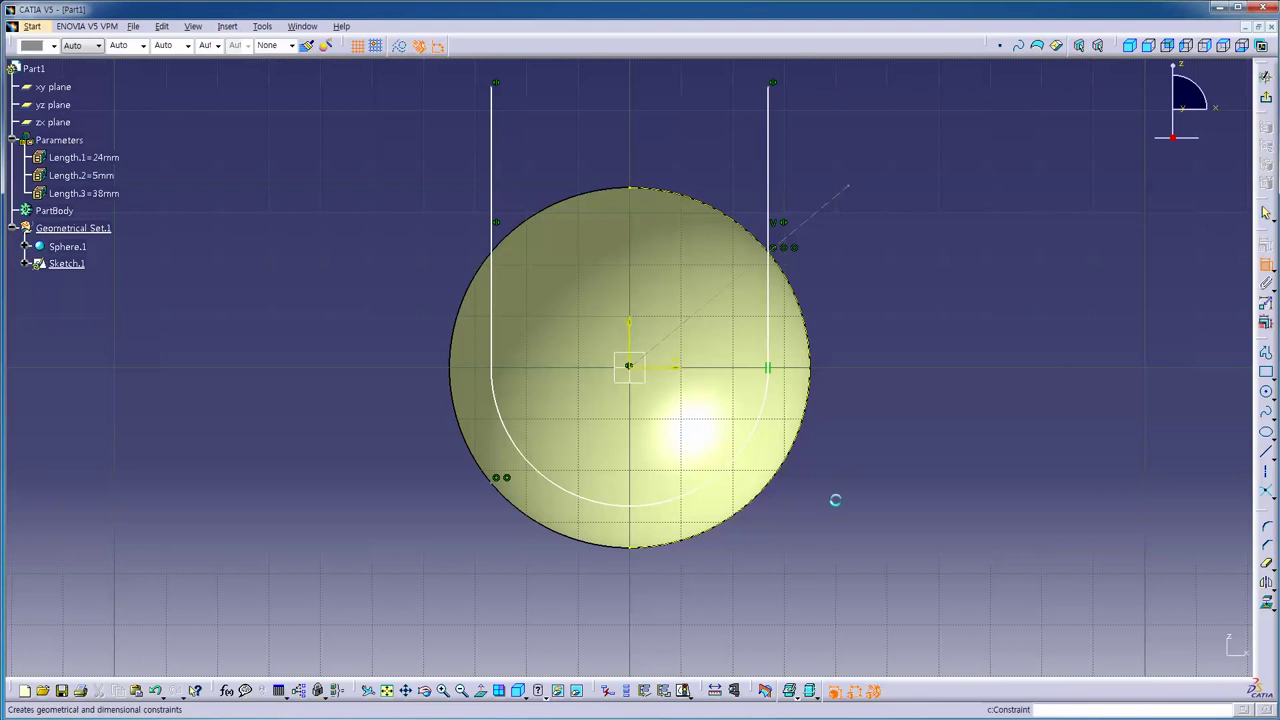
left_click(737, 458)
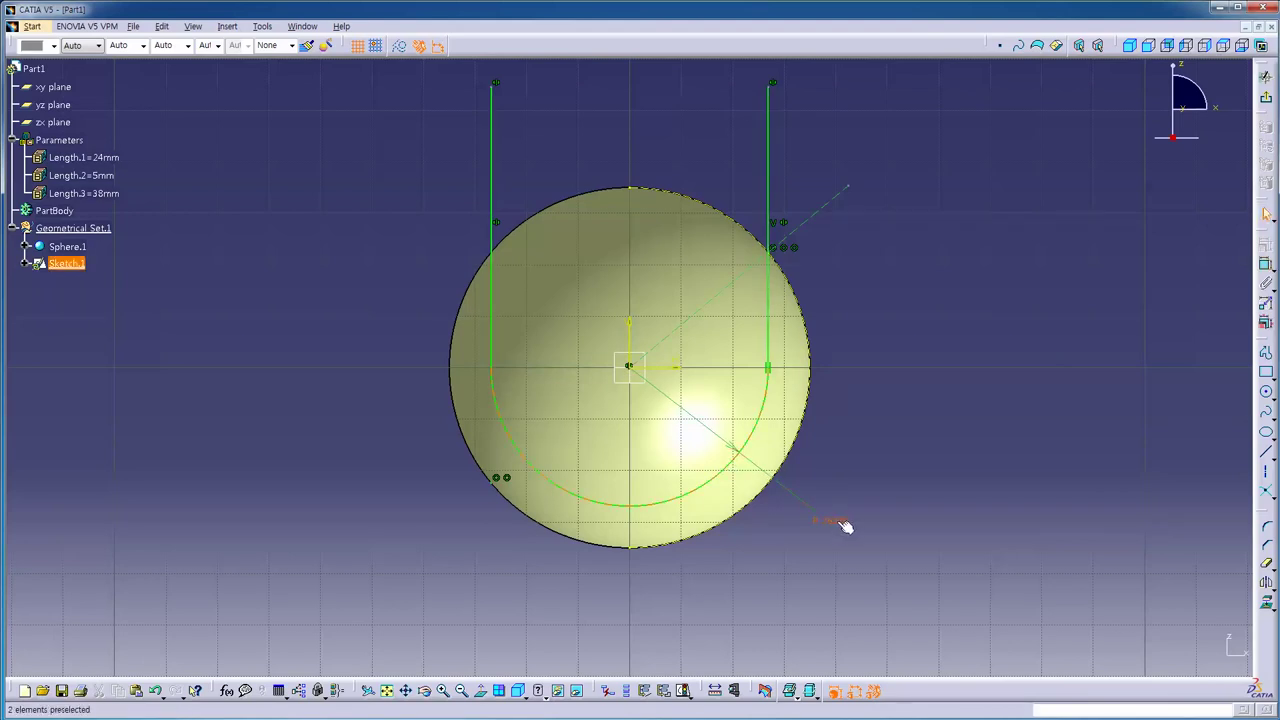
left_click(848, 527)
double_click(834, 520)
right_click(1085, 596)
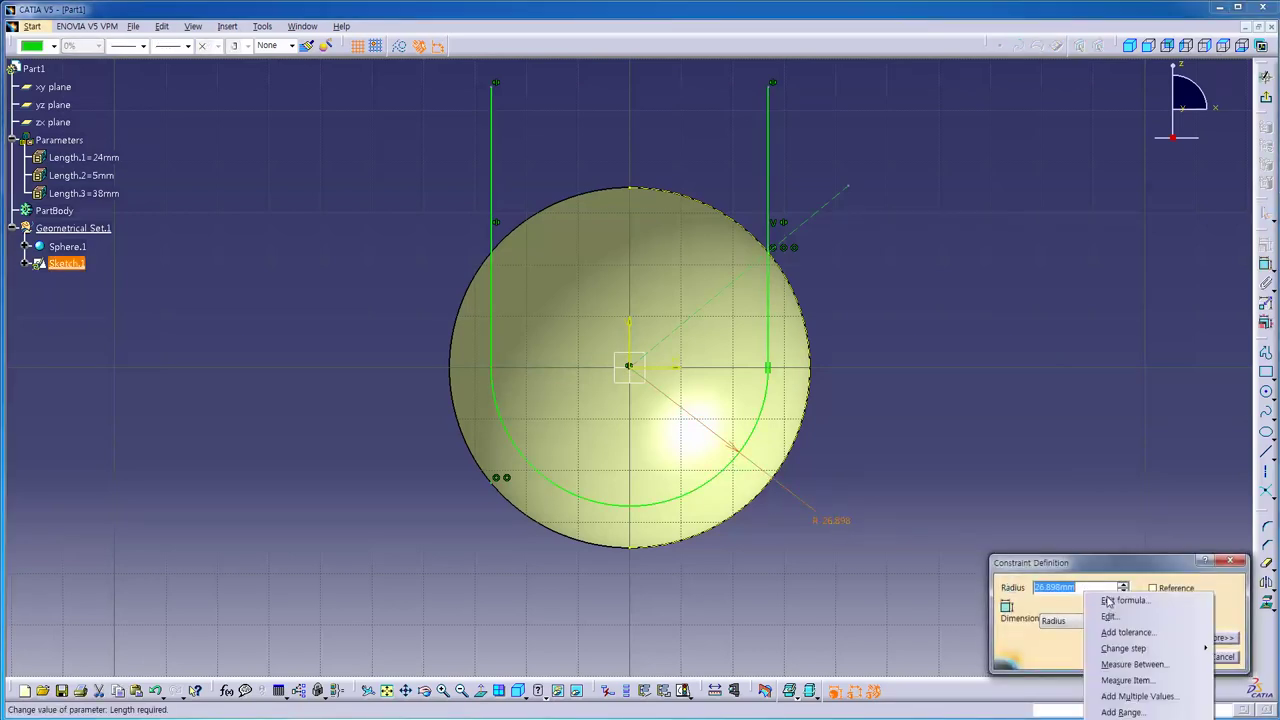
left_click(1122, 600)
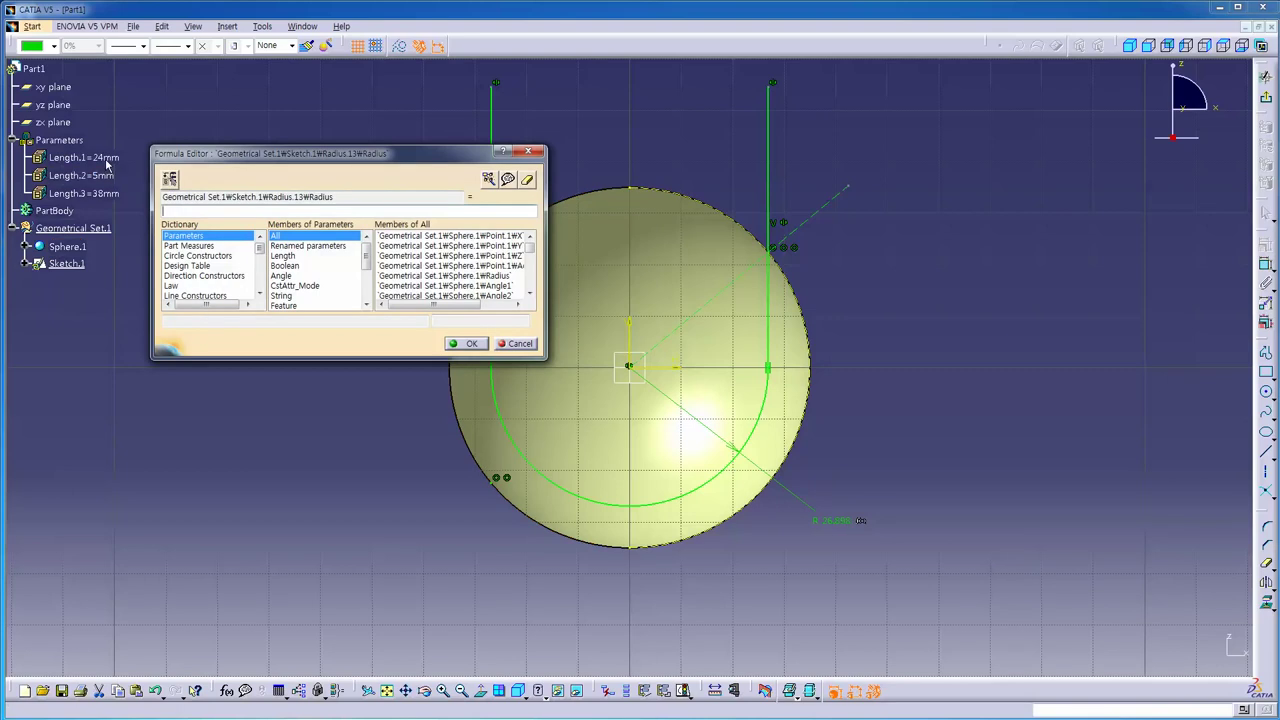
left_click(84, 157)
left_click(468, 343)
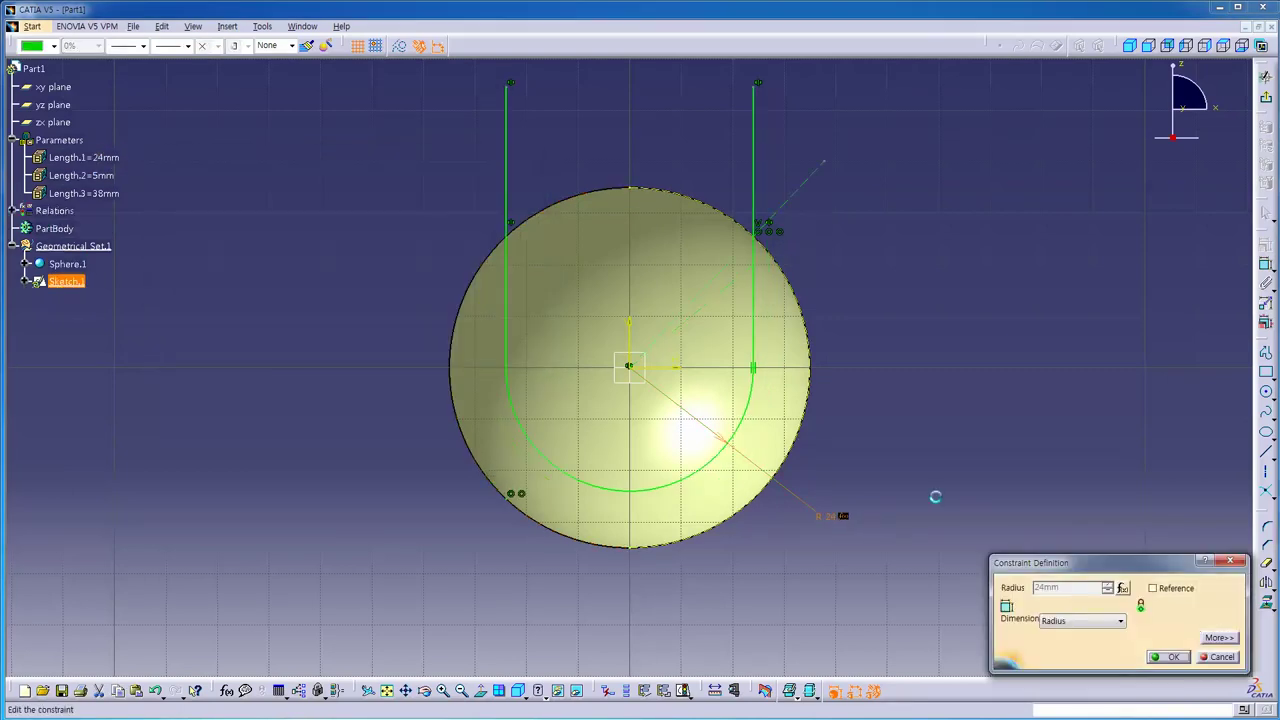
left_click(1168, 656)
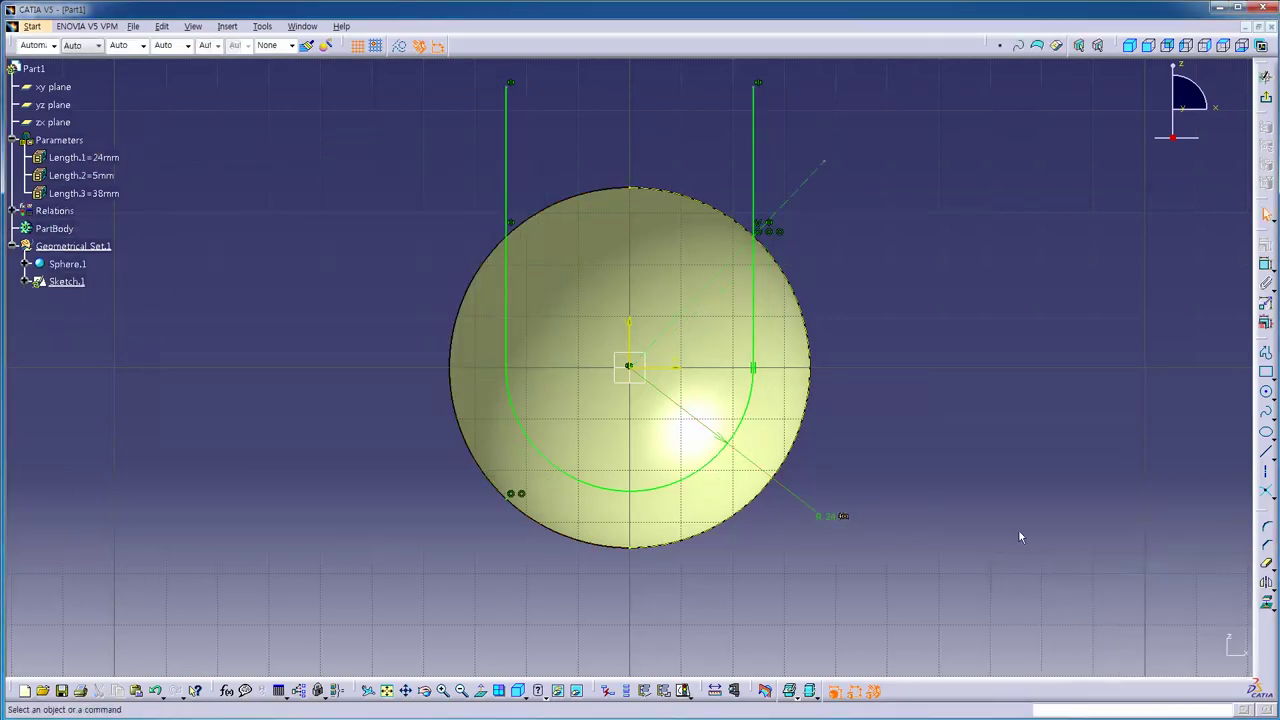
mouse_move(1023, 523)
middle_mouse_down()
mouse_move(1052, 493)
mouse_move(994, 443)
middle_mouse_up()
Step: Draw a small circle centred on the diagonal line and dimension its diameter
left_click(1266, 393)
left_click(746, 224)
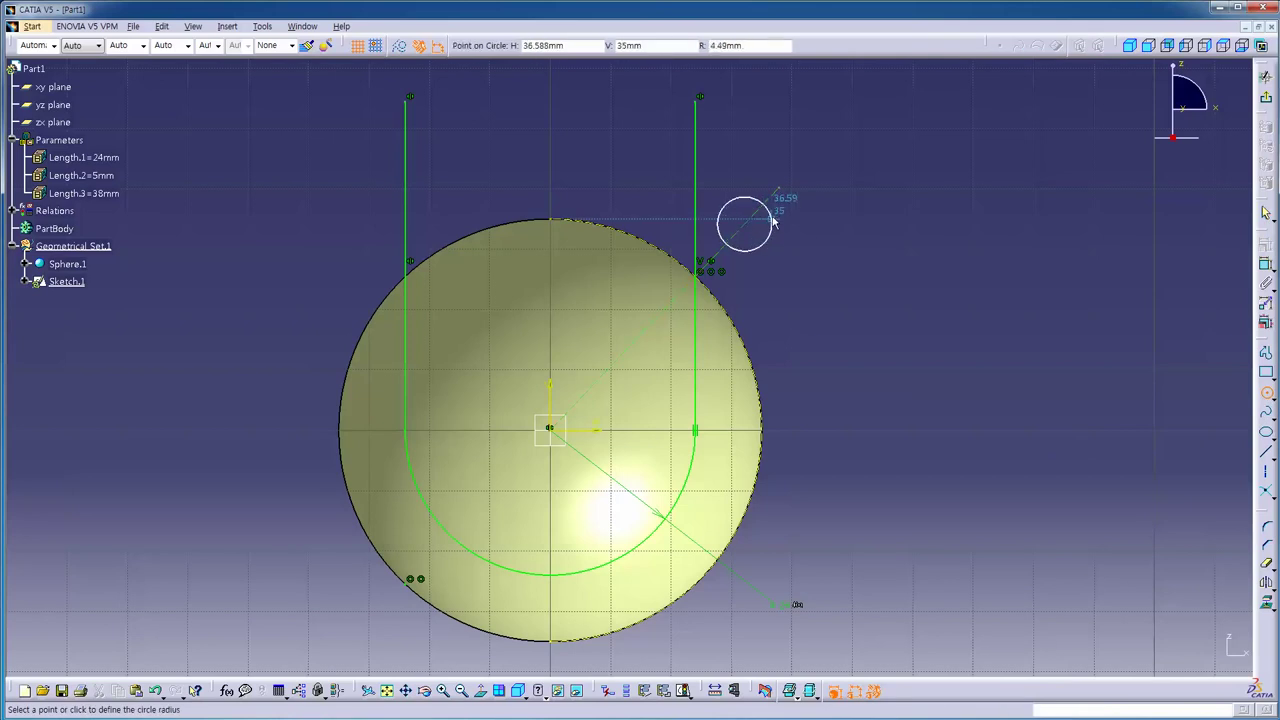
left_click(773, 221)
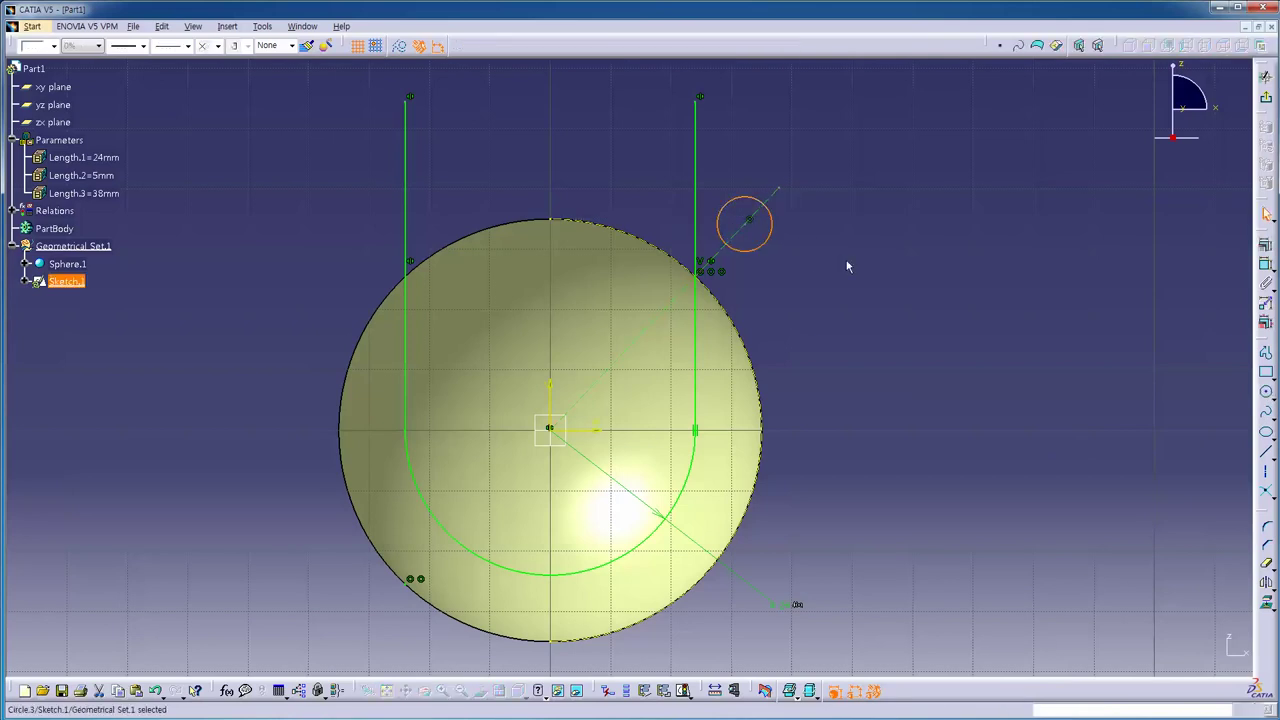
left_click(1265, 284)
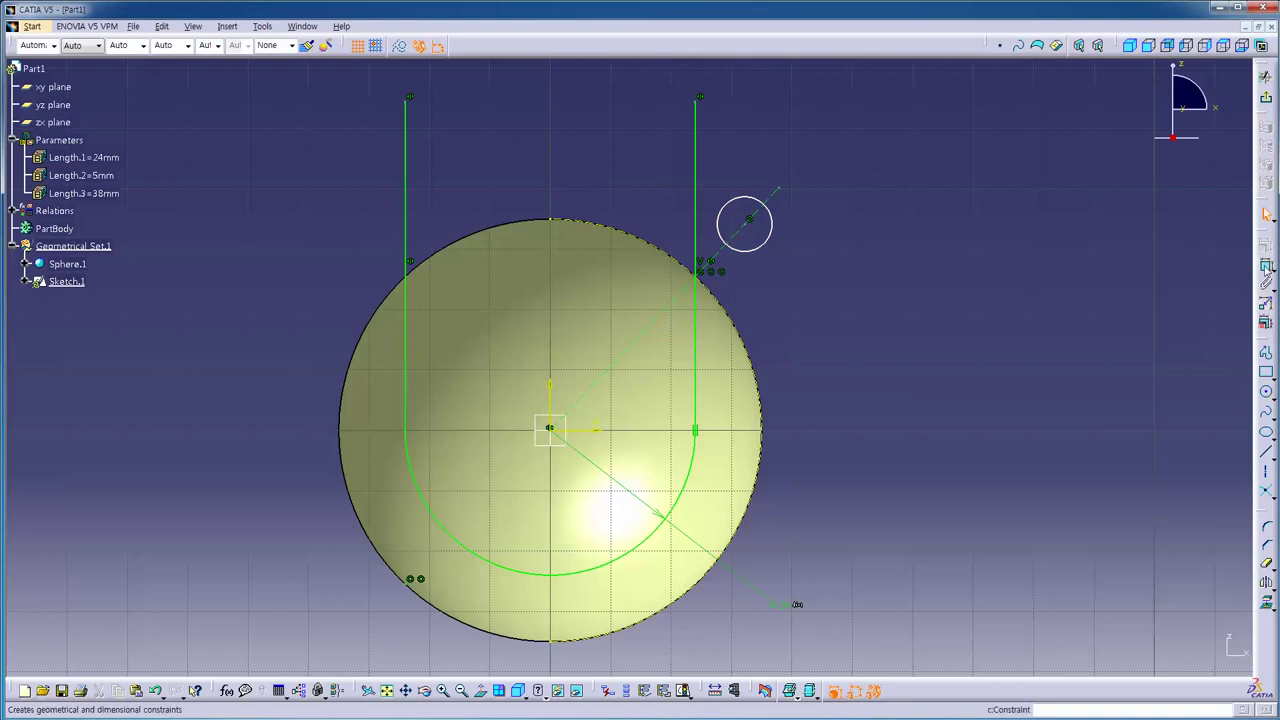
left_click(770, 246)
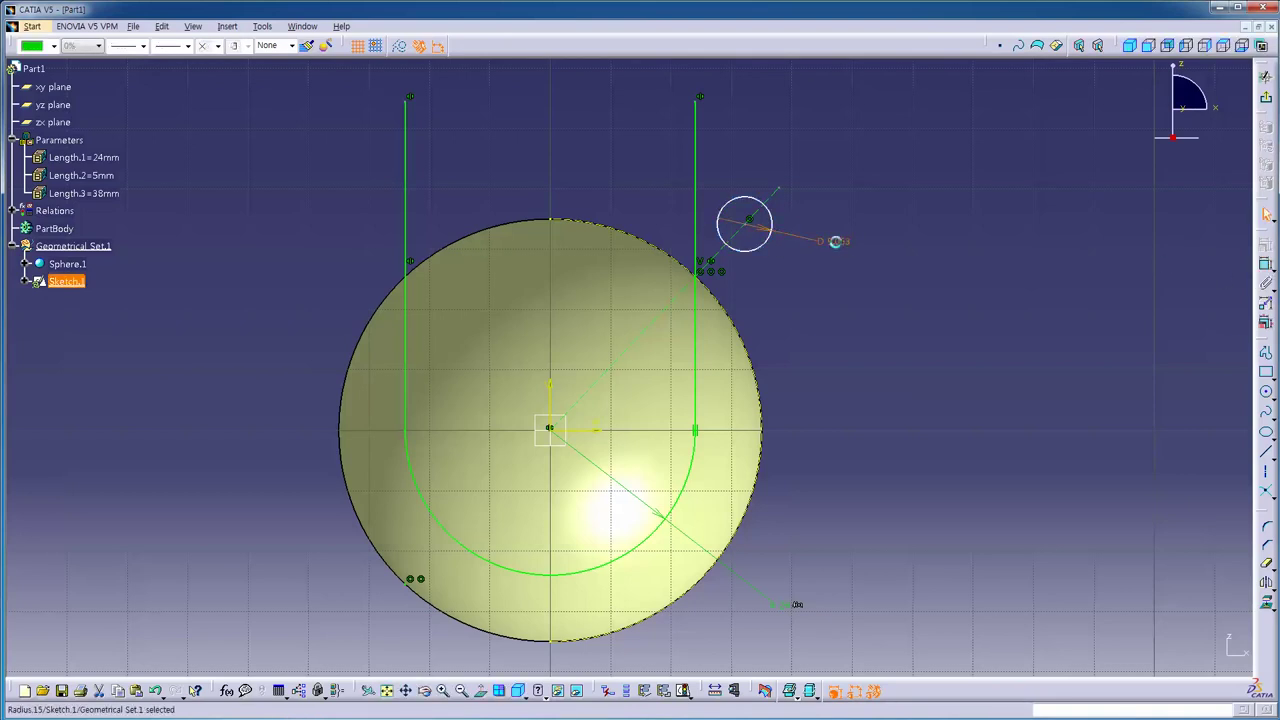
left_click(846, 246)
Step: Set the small circle's radius formula to Length.2, giving a 10mm diameter
double_click(840, 242)
right_click(1097, 596)
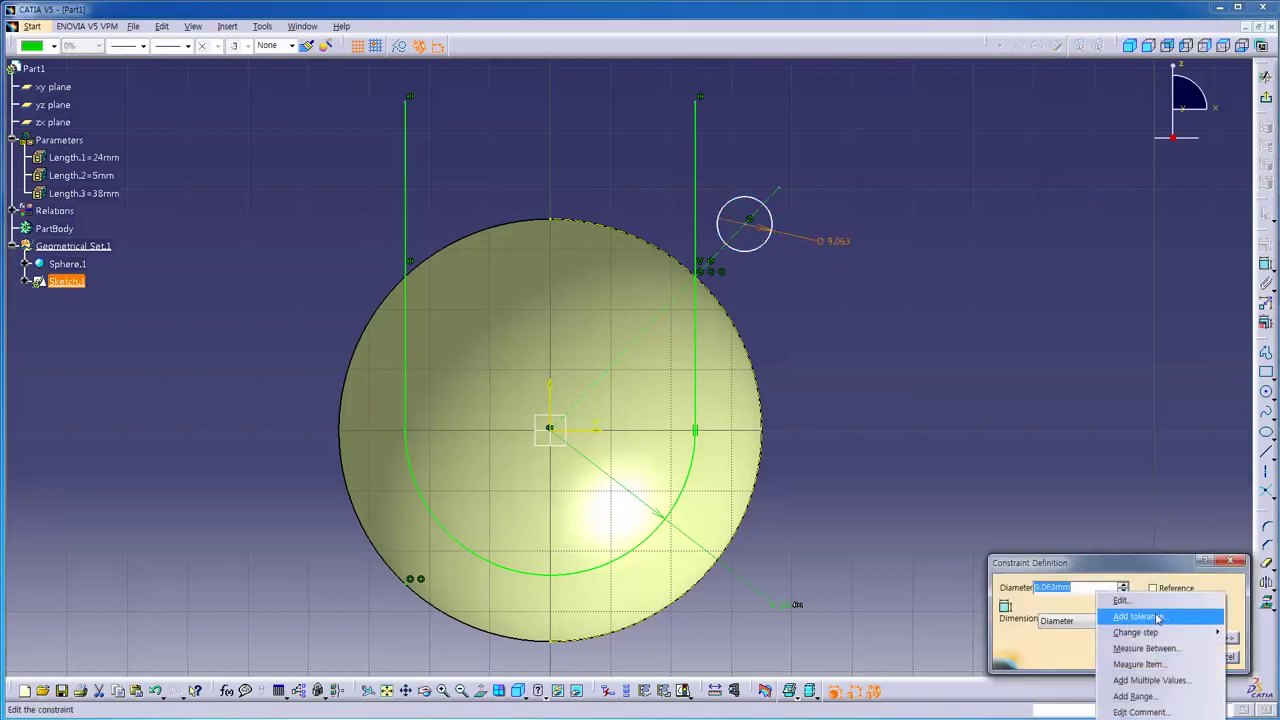
left_click(1153, 695)
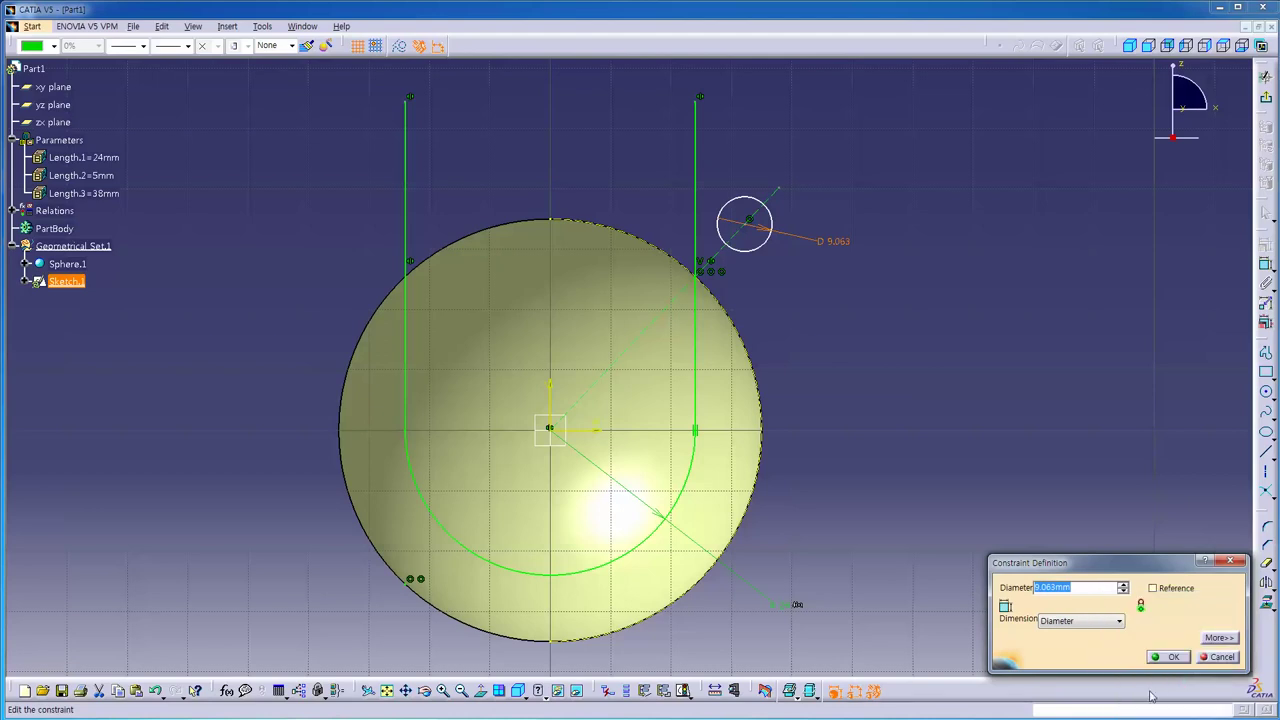
left_click(1170, 657)
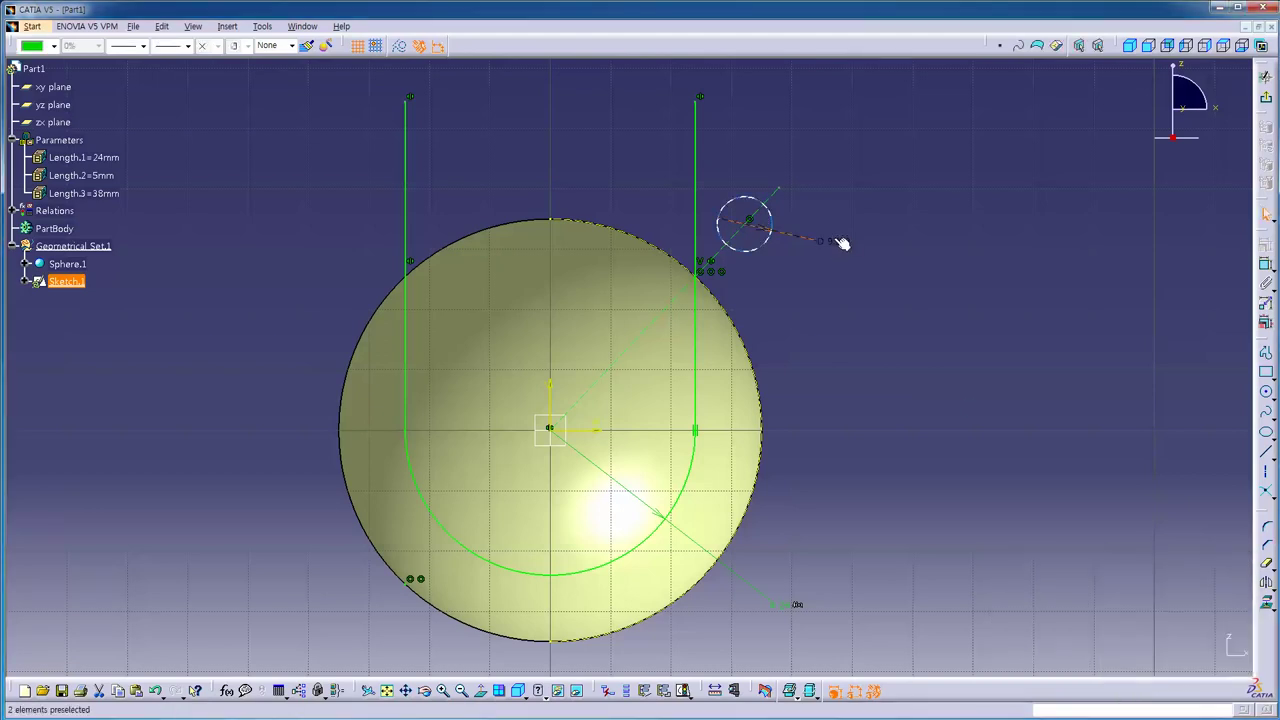
right_click(840, 246)
mouse_move(893, 441)
left_click(1022, 458)
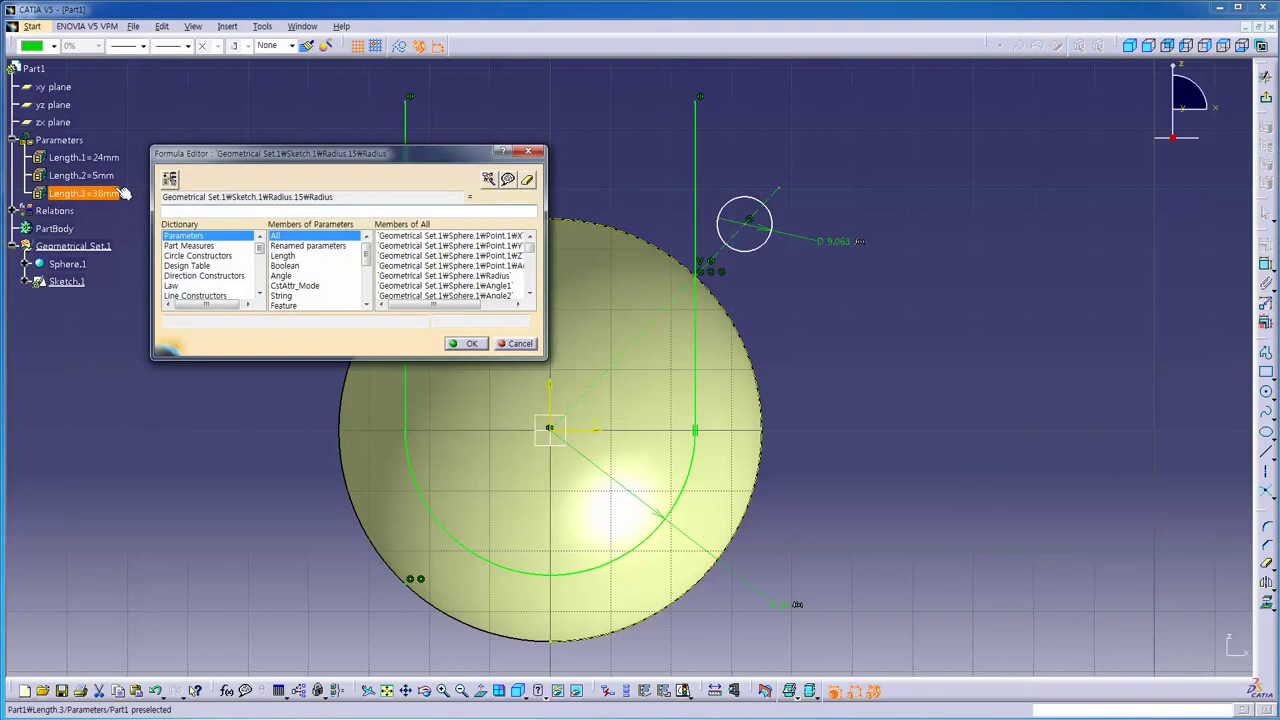
left_click(100, 176)
left_click(466, 344)
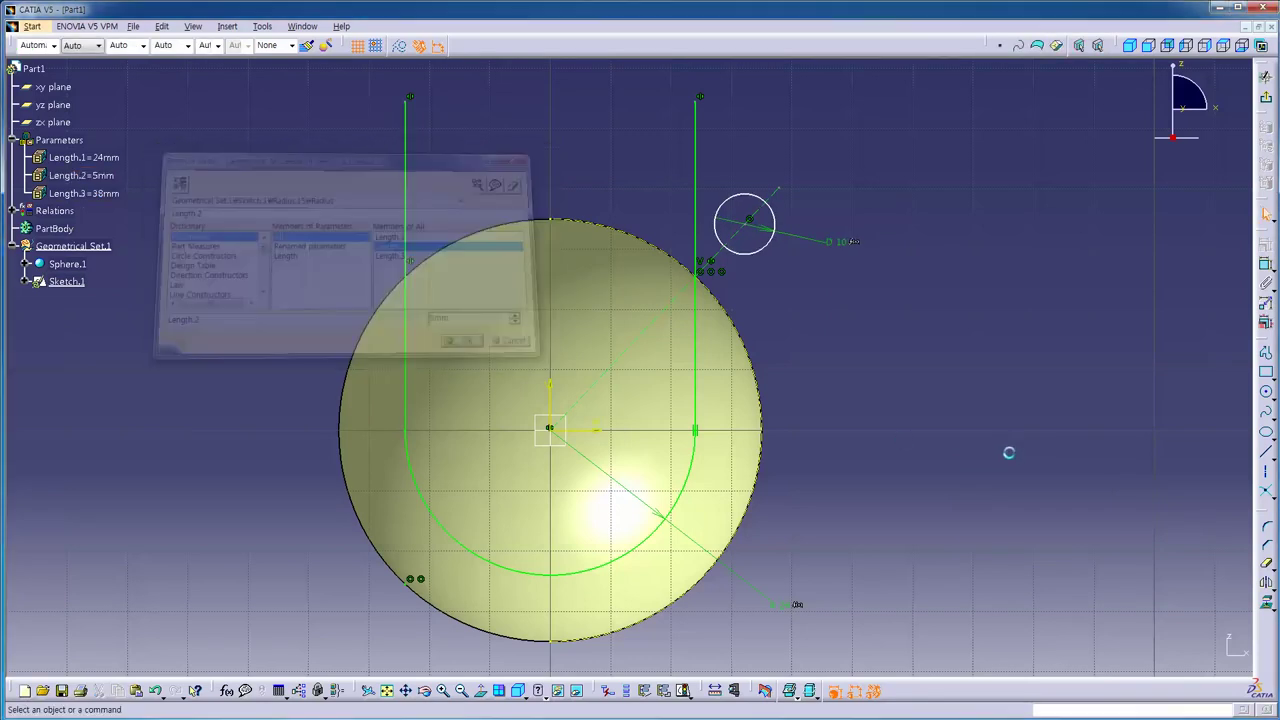
Step: Dimension origin-to-circle-centre distance and drive it by Length.3 (38mm)
left_click(552, 429)
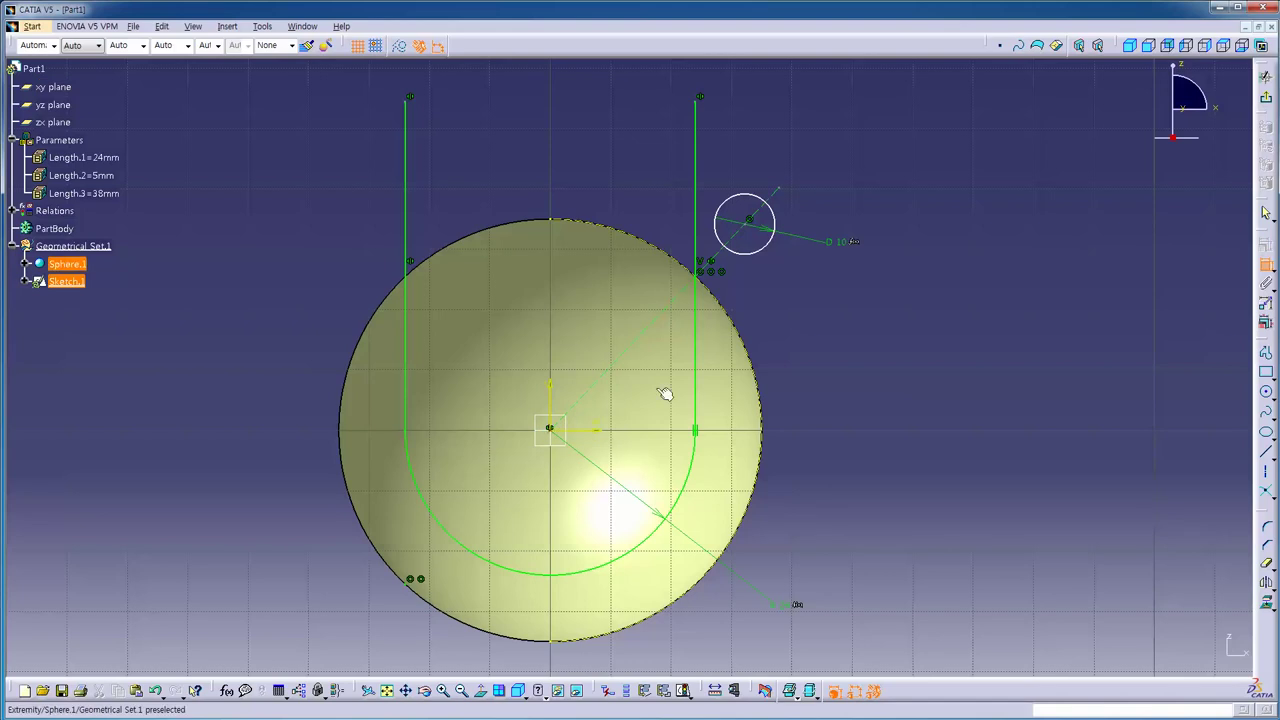
left_click(747, 224)
left_click(515, 171)
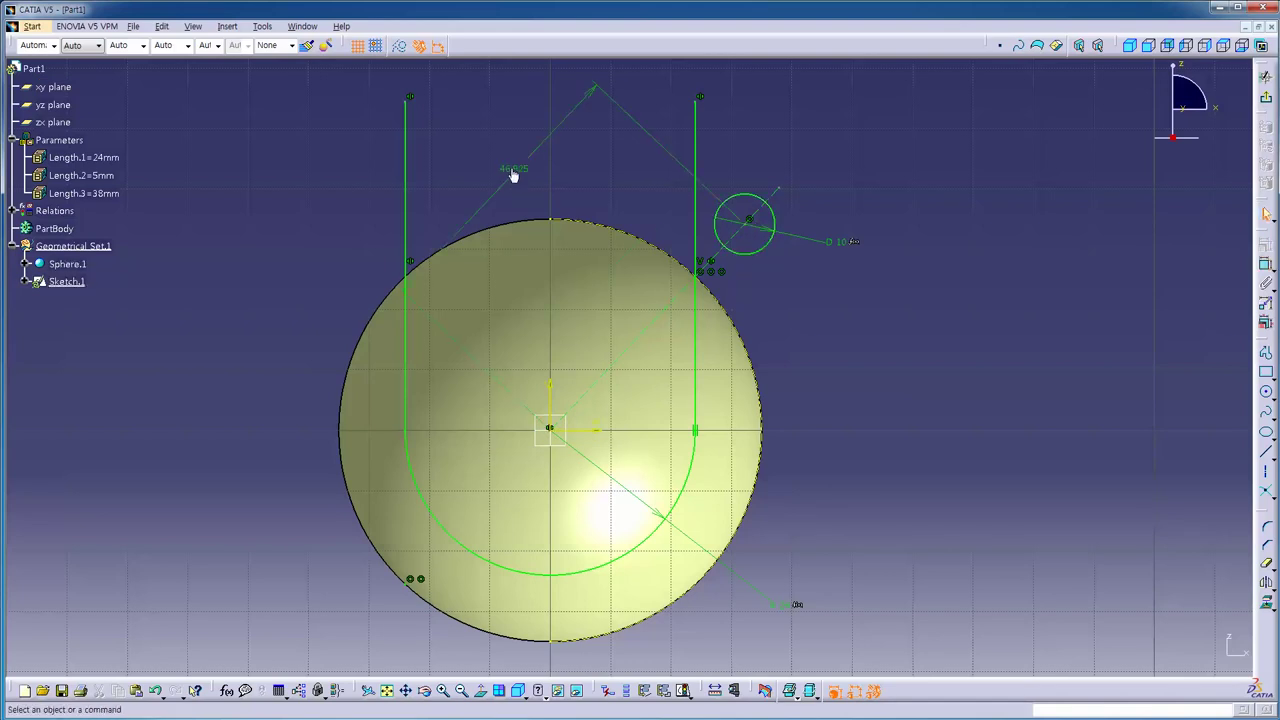
double_click(516, 170)
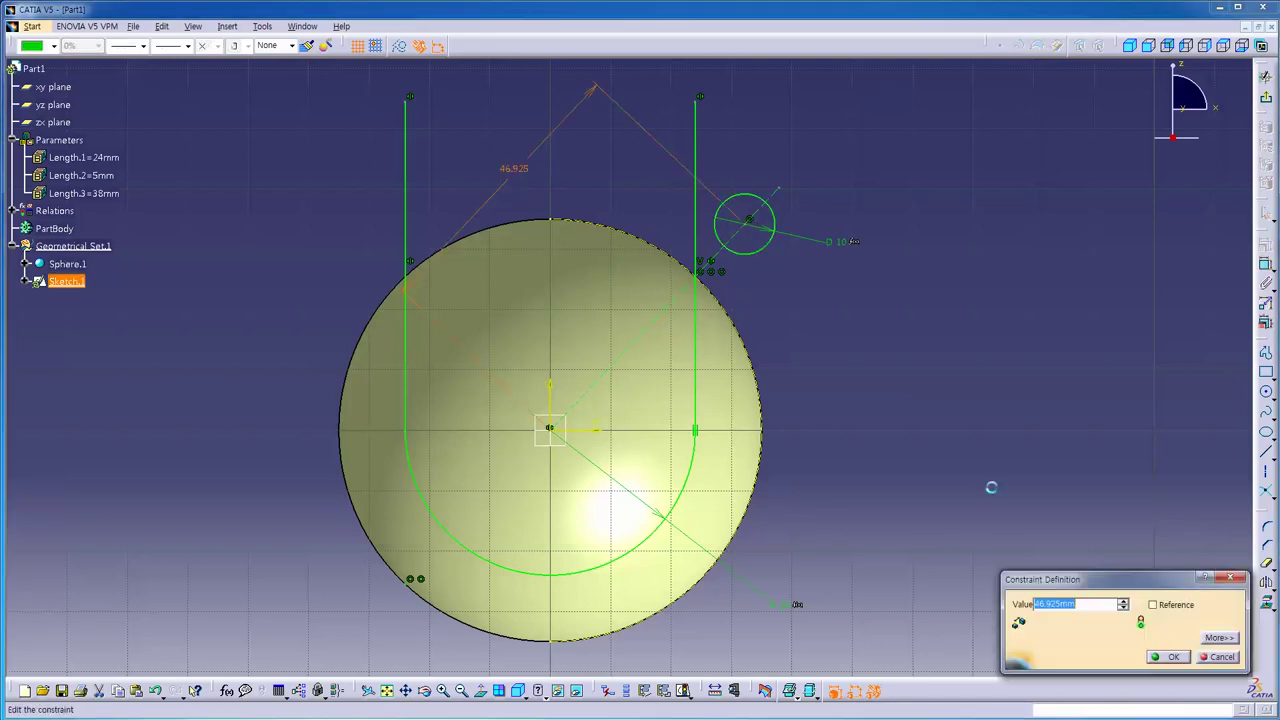
right_click(1090, 604)
left_click(1120, 618)
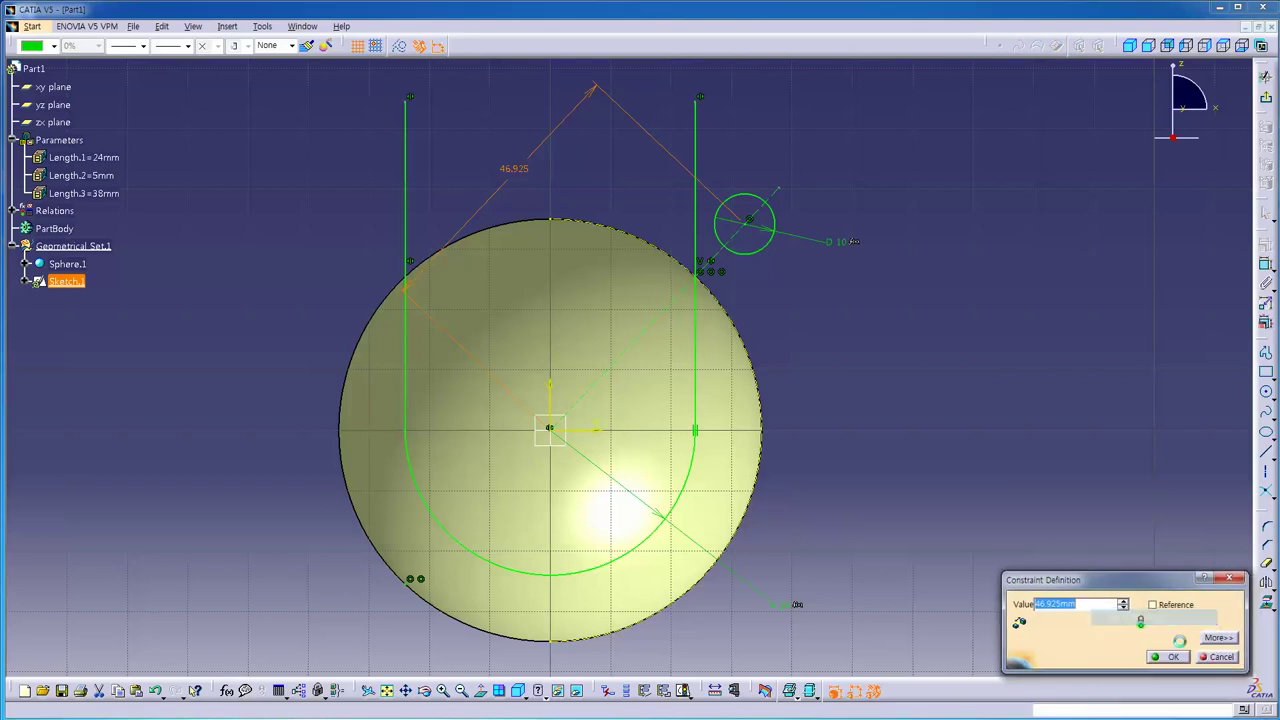
left_click(84, 193)
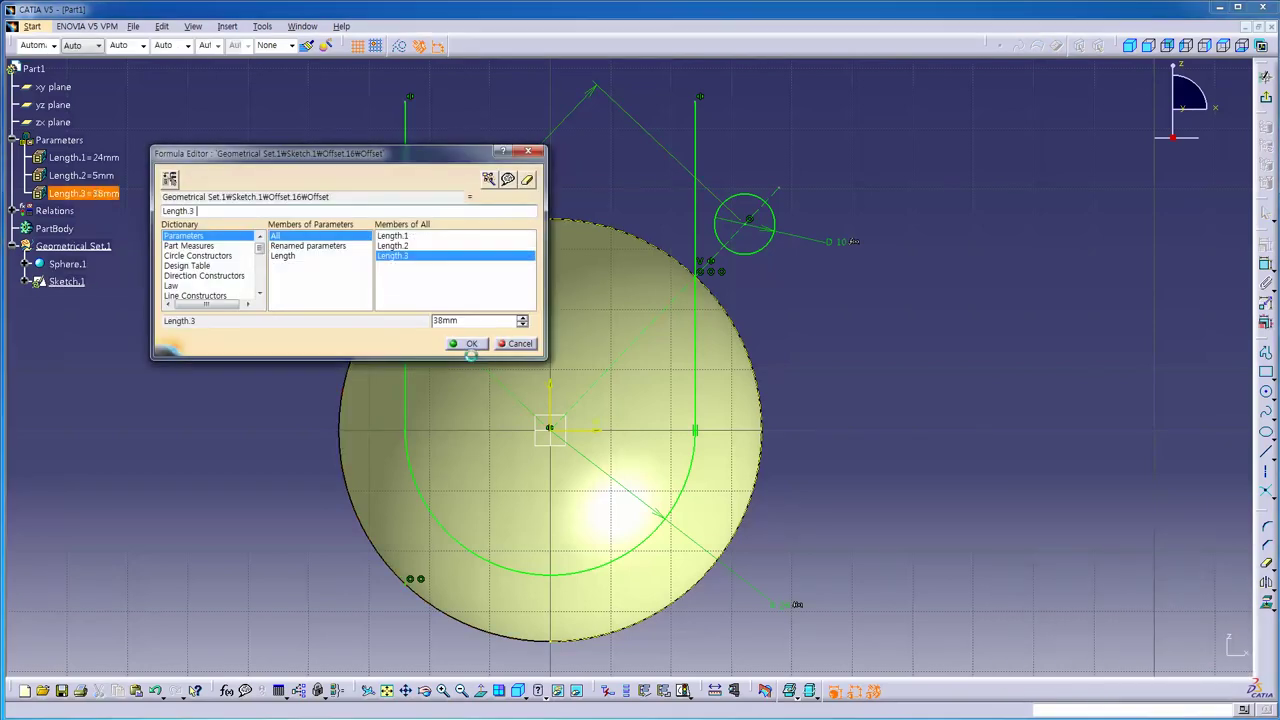
left_click(470, 344)
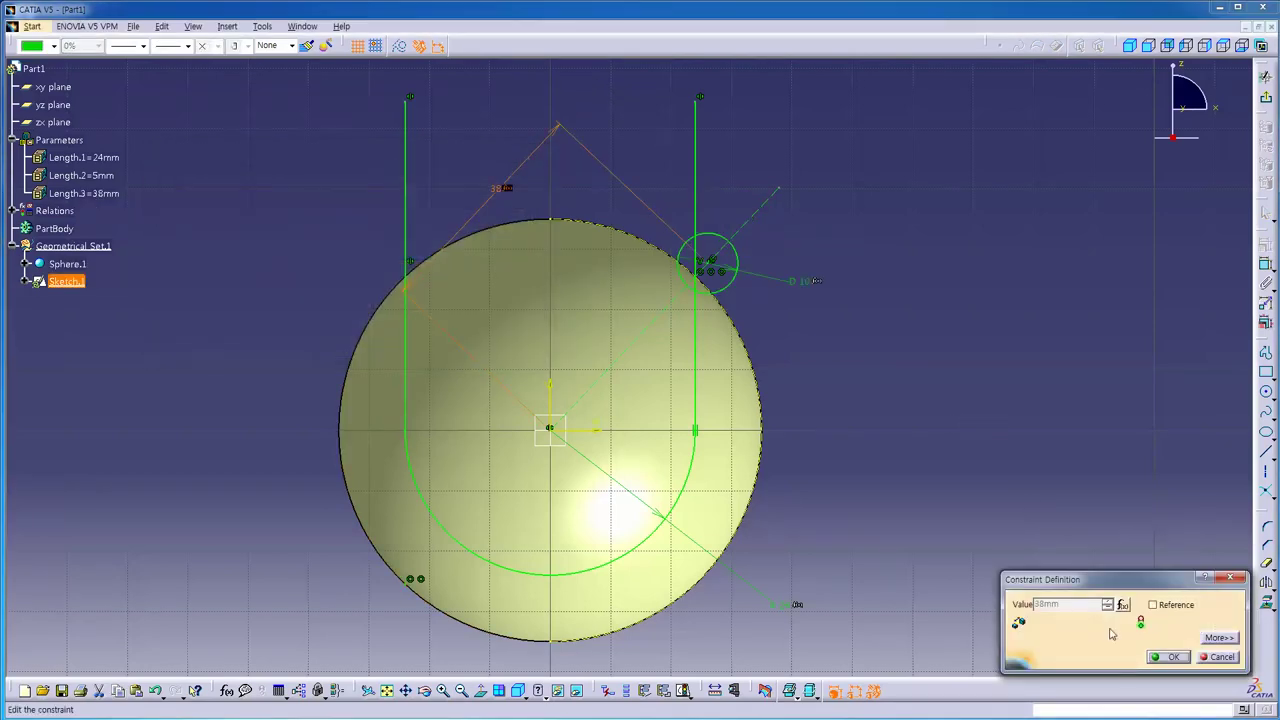
left_click(1168, 656)
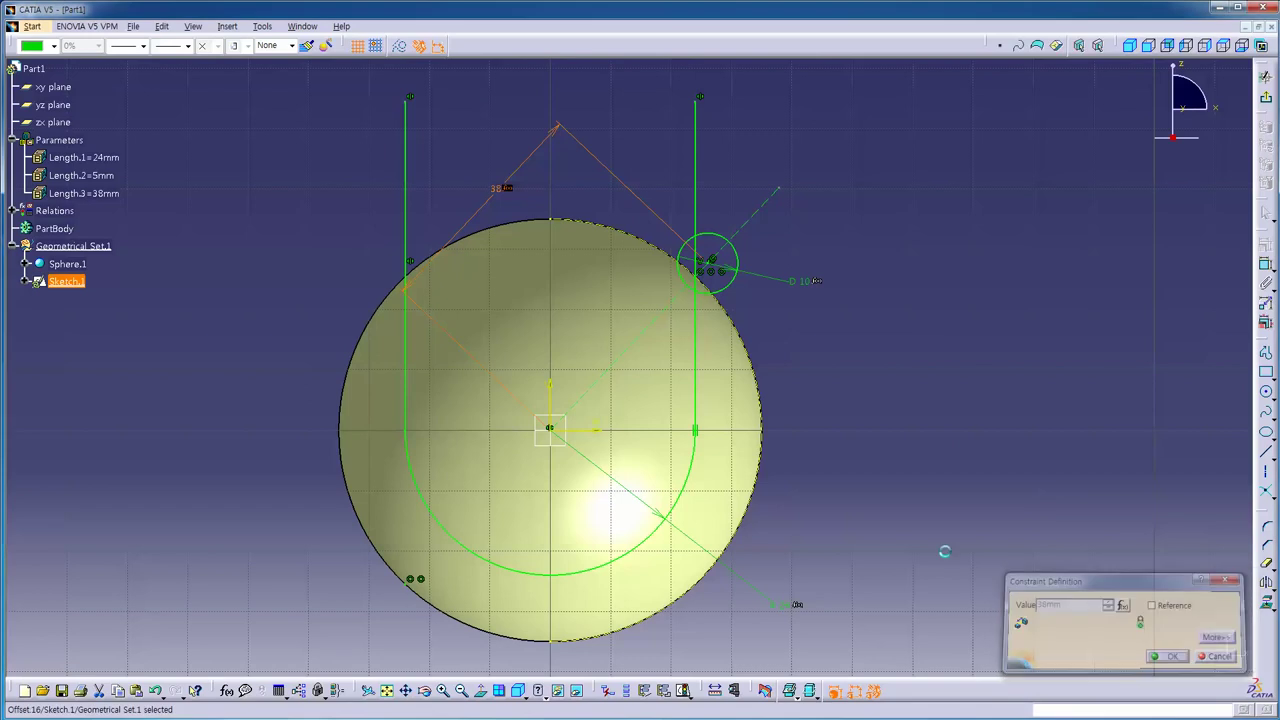
left_click(733, 289)
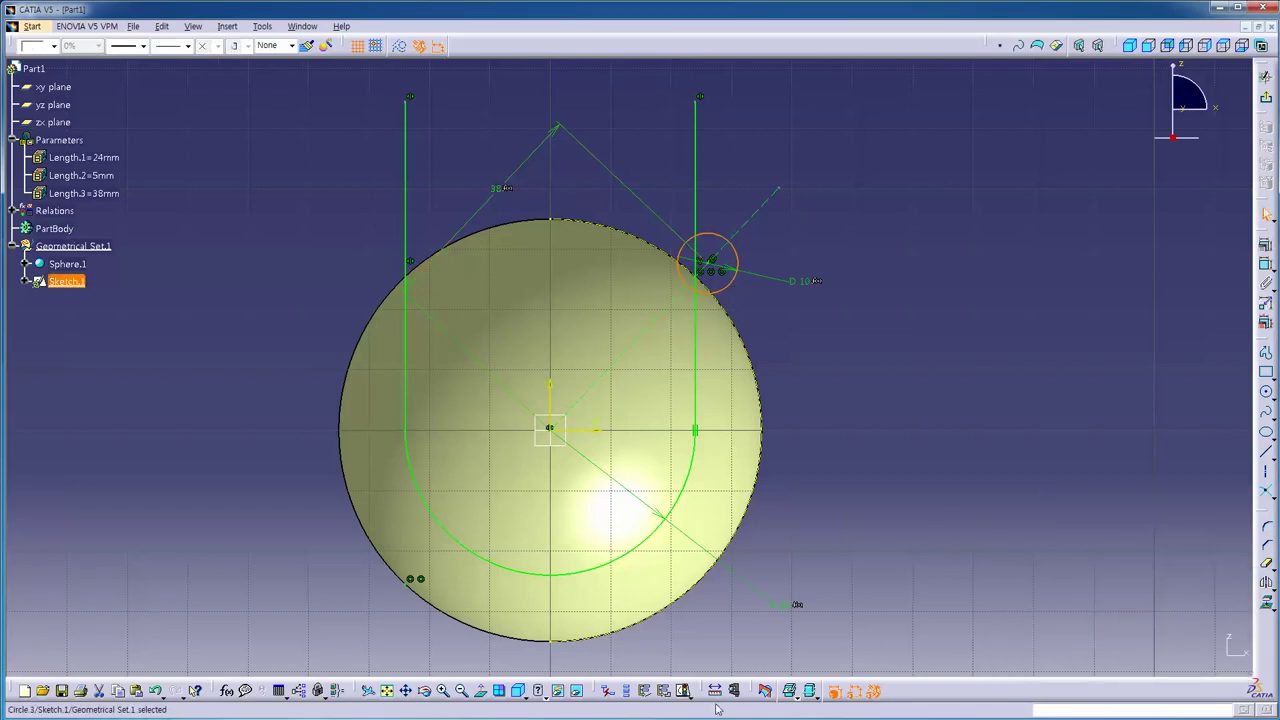
left_click(962, 507)
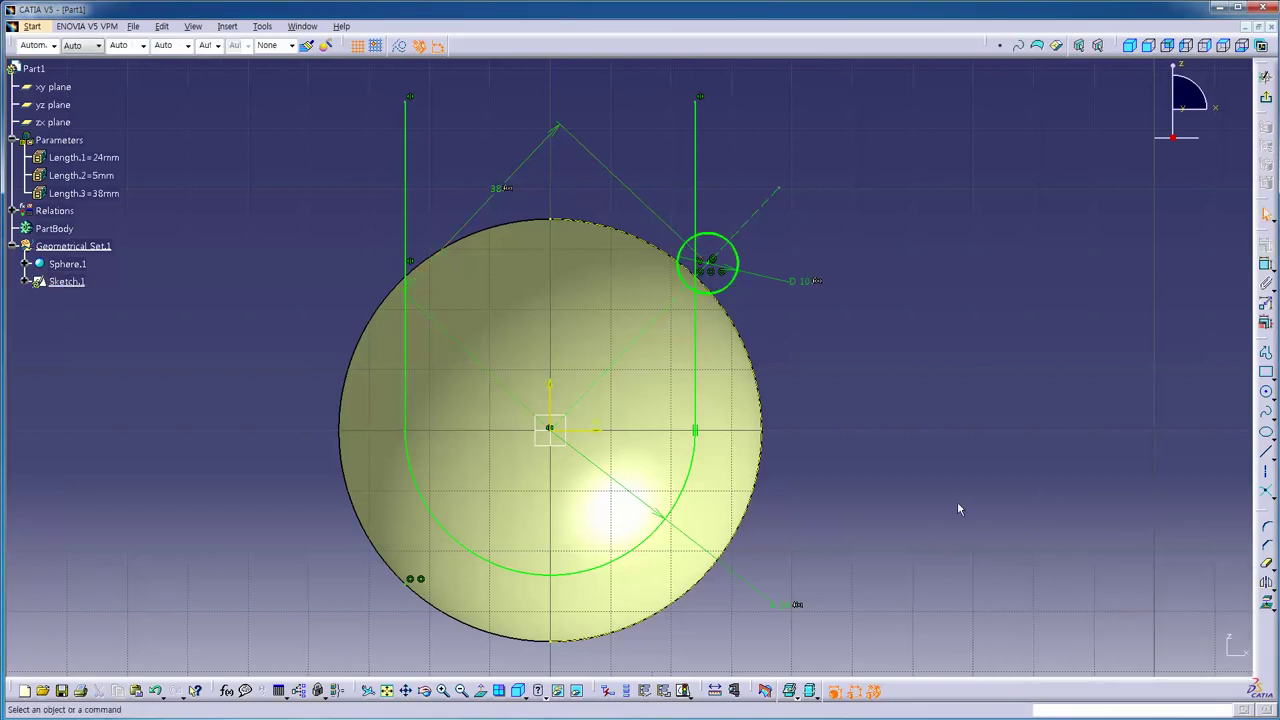
middle_click_drag(957, 504, 900, 500)
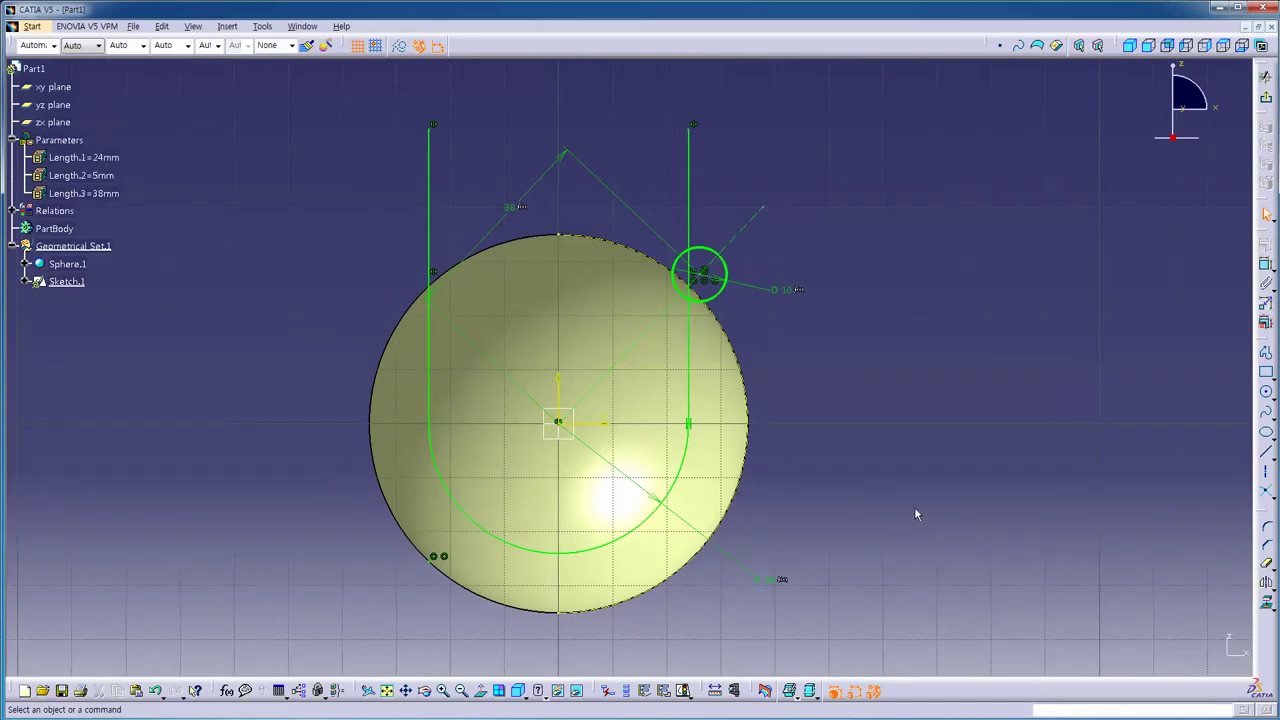
Step: Project Sketch.1 onto Sphere.1 along the zx plane direction, creating Project.1
left_click(1267, 103)
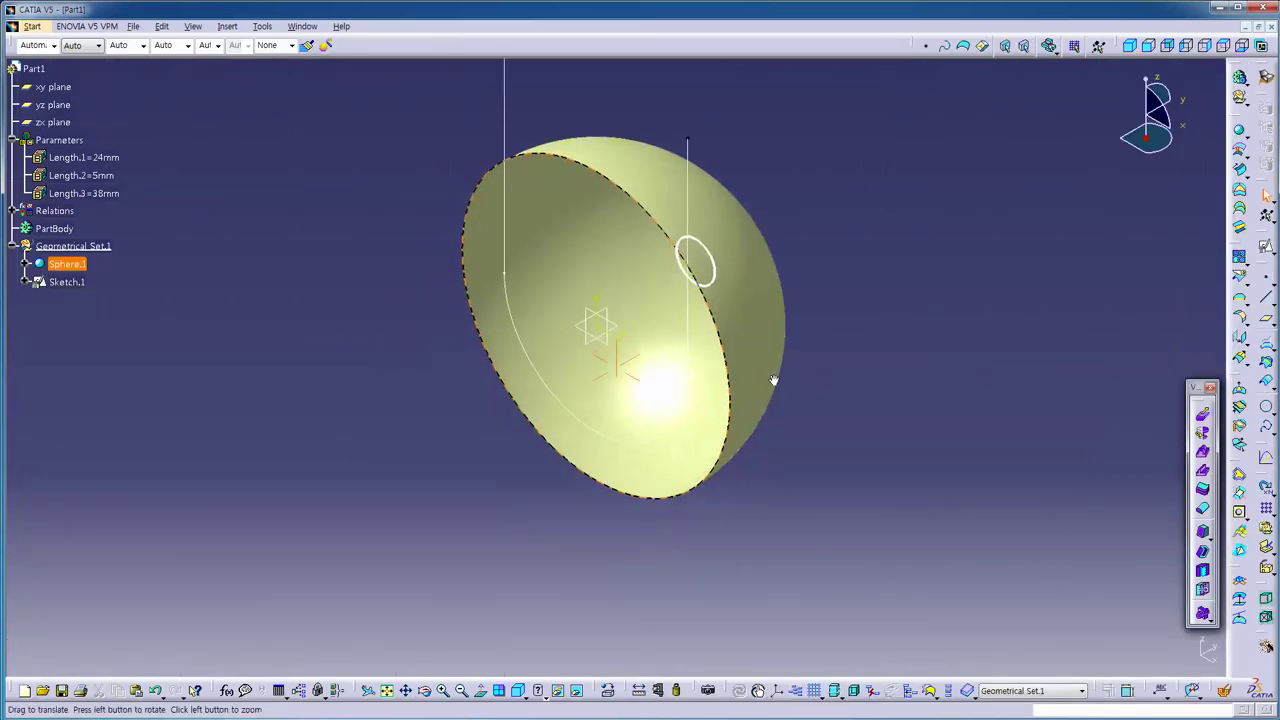
middle_click_drag(773, 380, 890, 410)
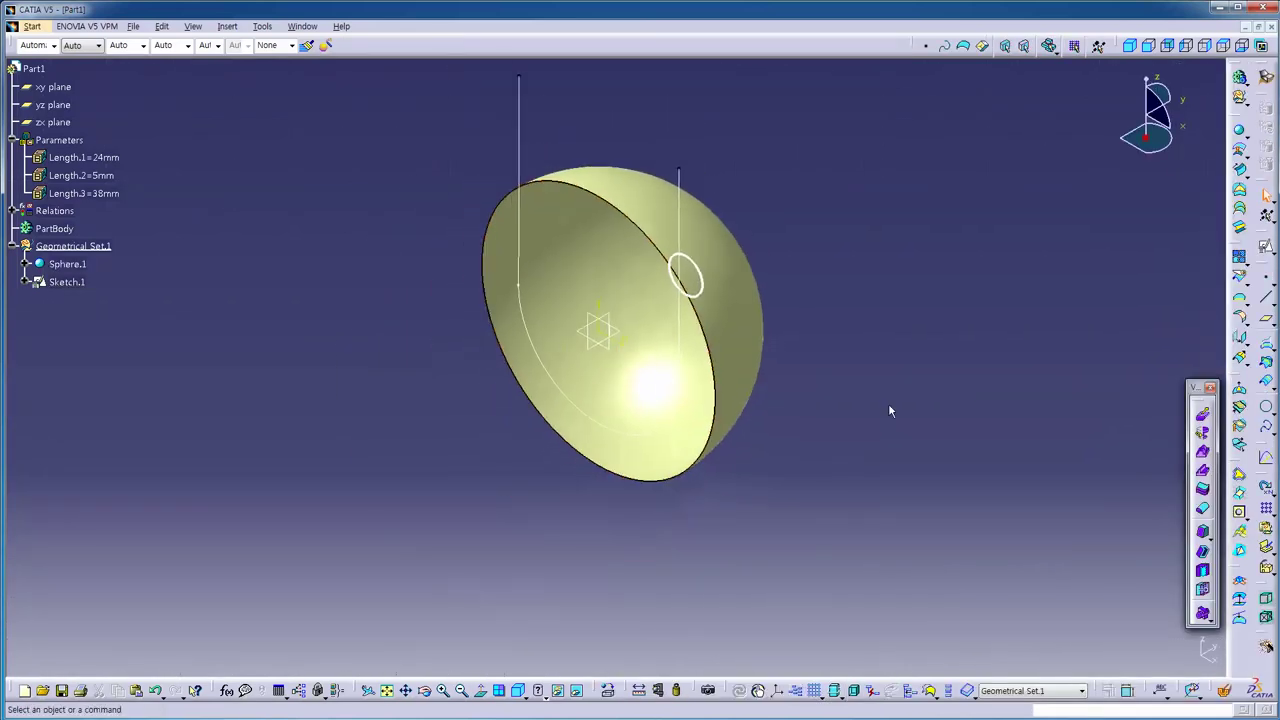
left_click(1266, 345)
left_click(682, 188)
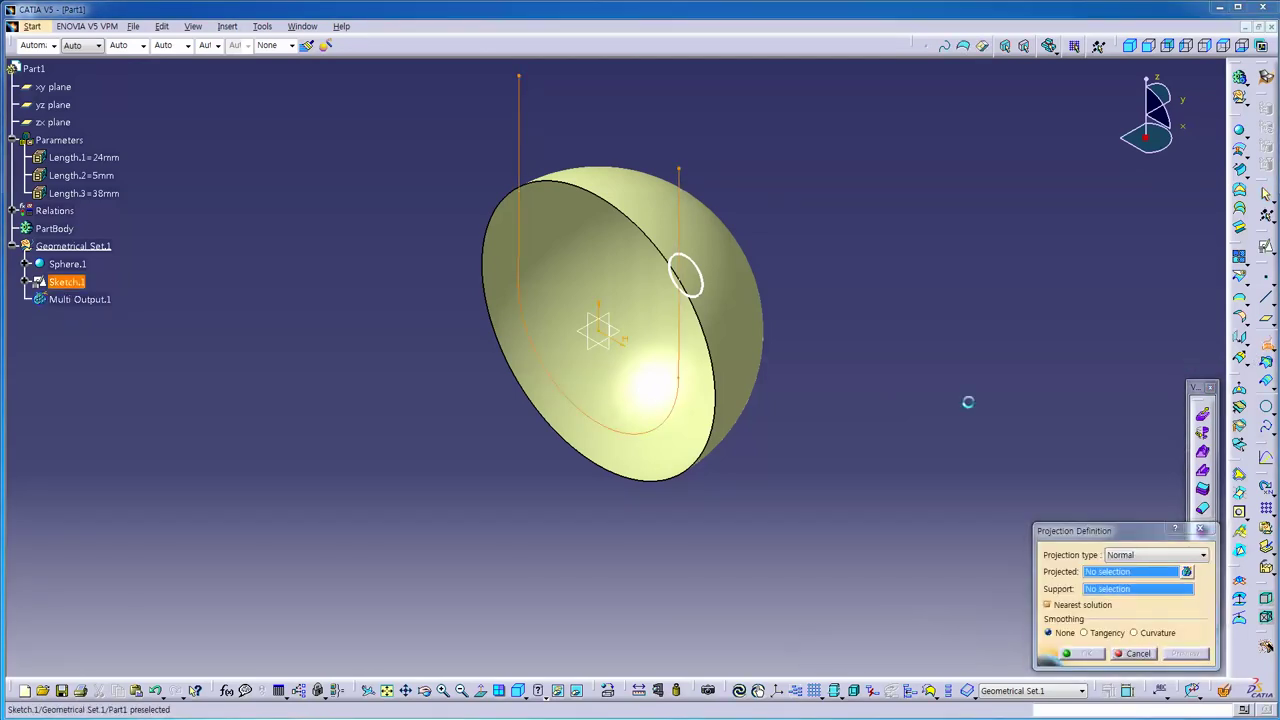
left_click(743, 349)
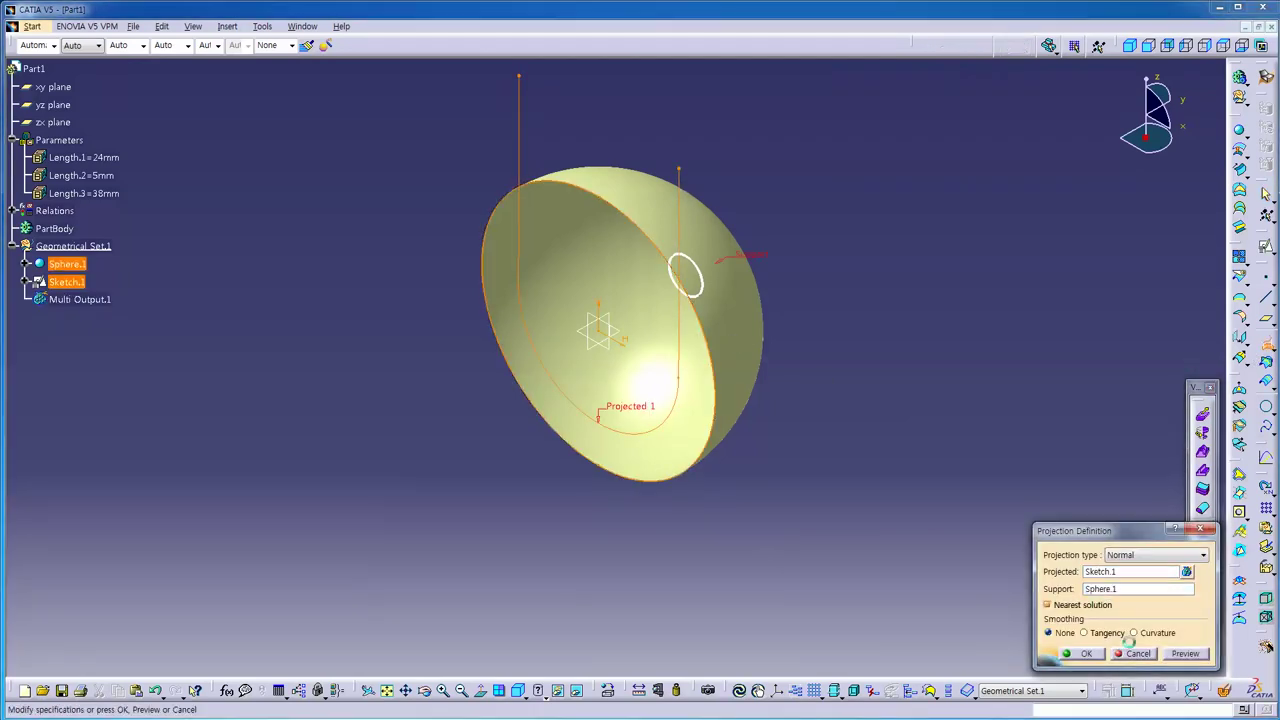
left_click(1146, 554)
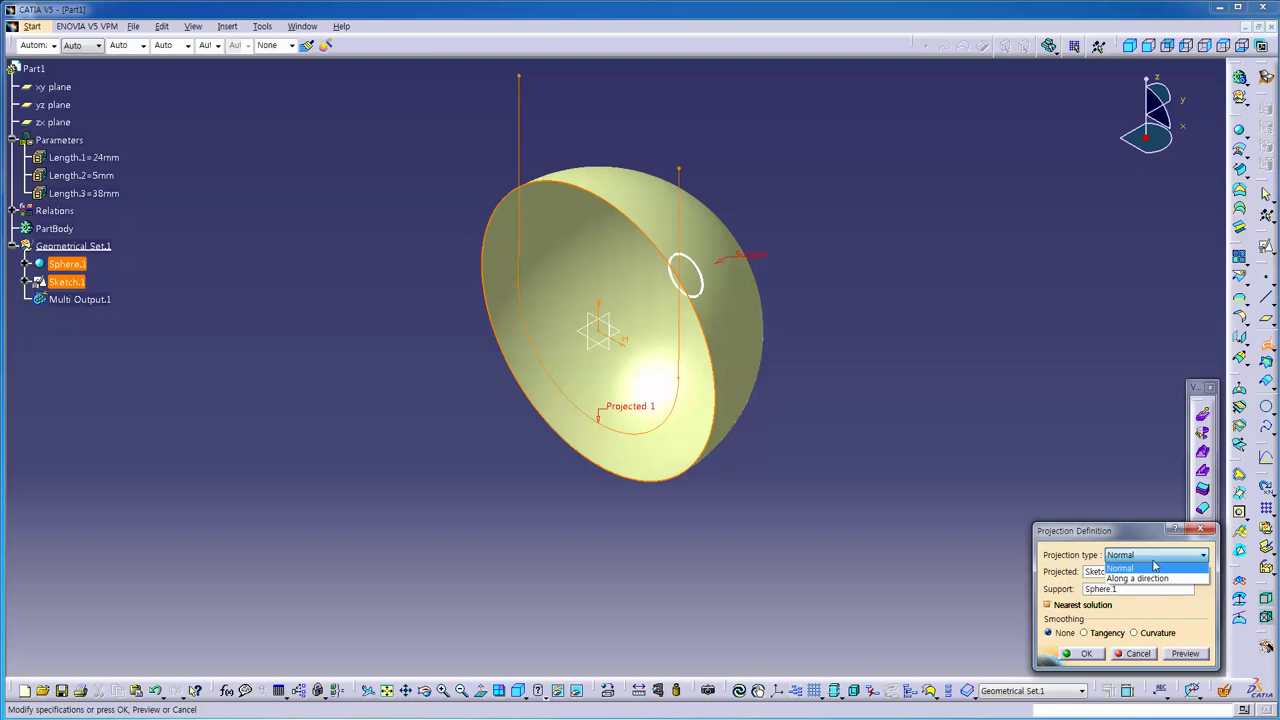
left_click(1172, 580)
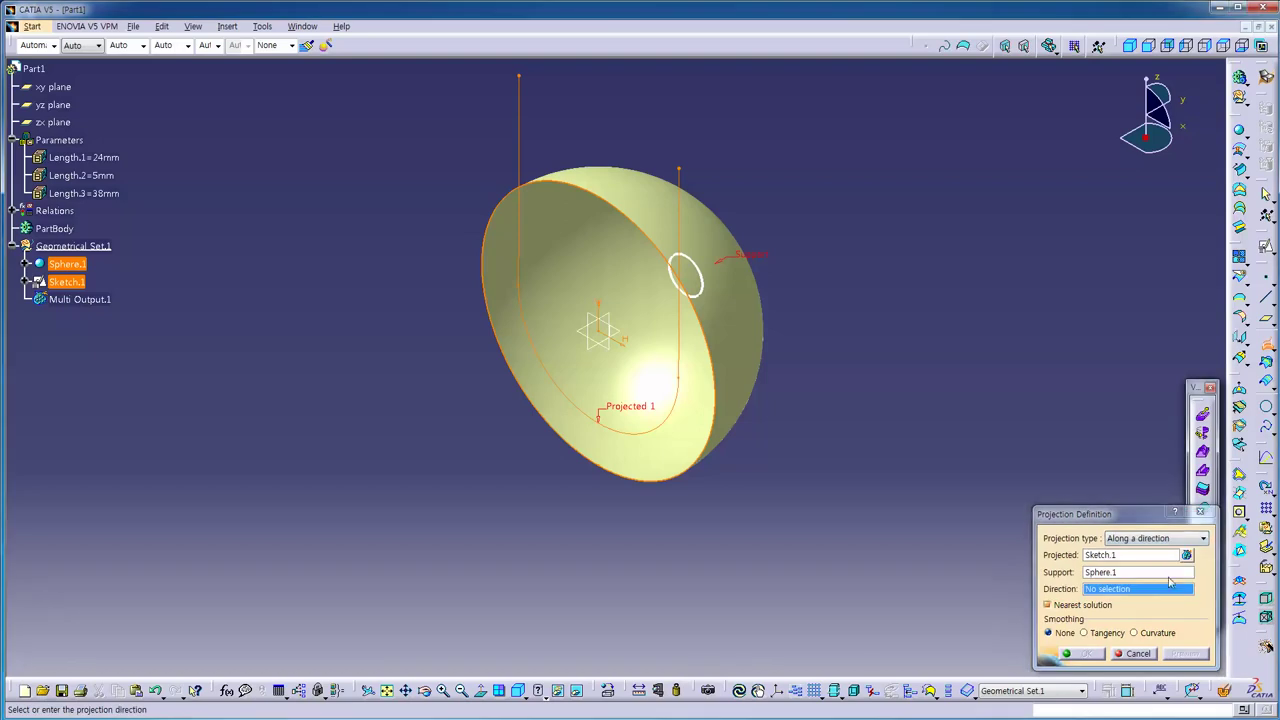
left_click(596, 359)
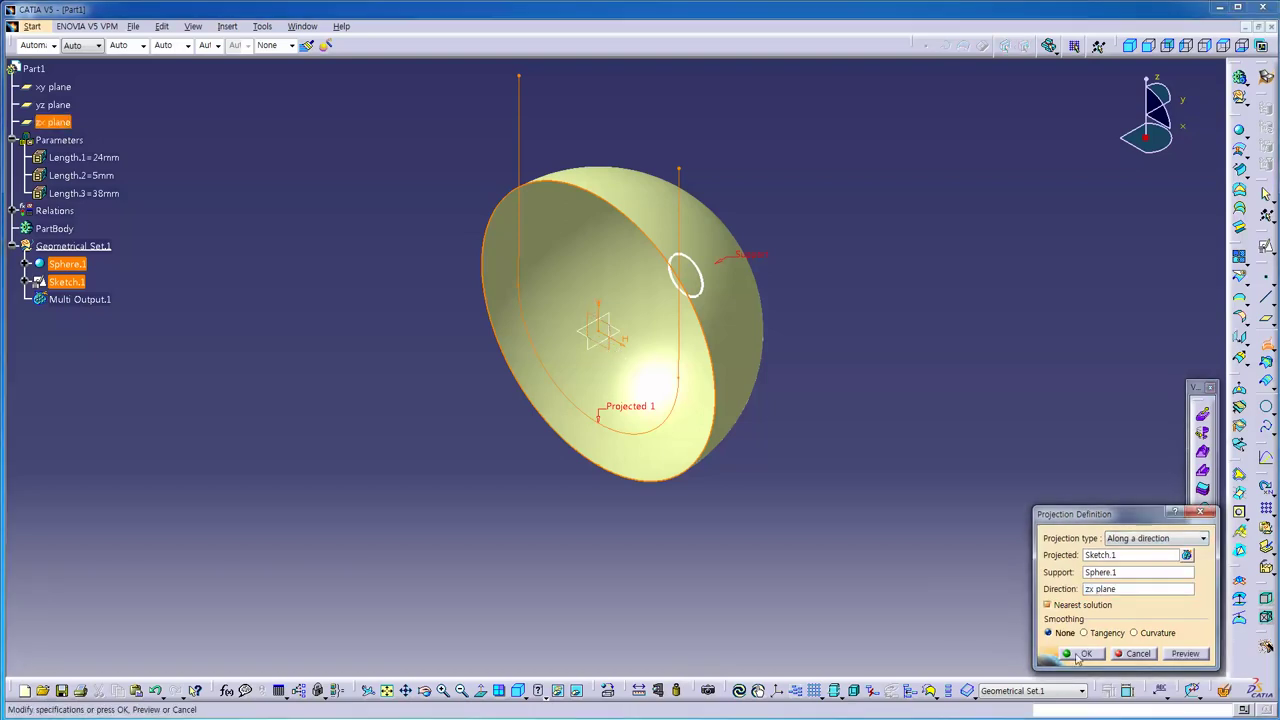
left_click(1077, 655)
middle_click_drag(794, 480, 887, 381)
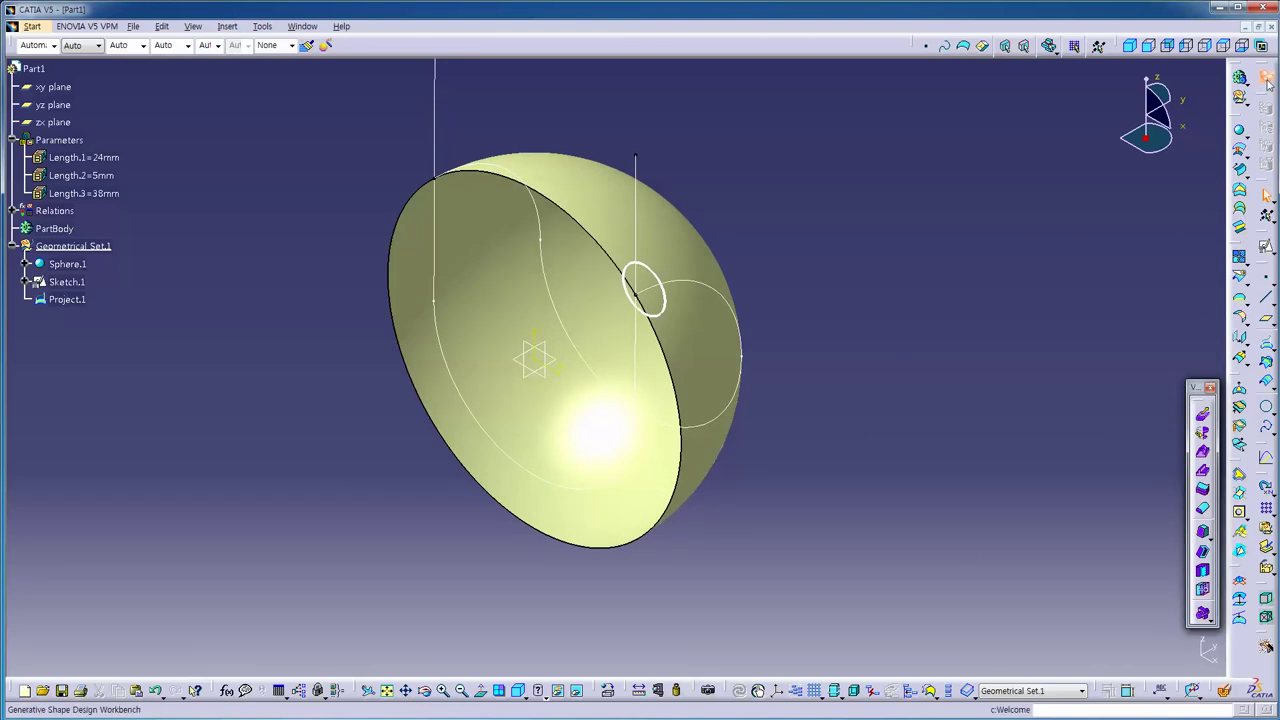
left_click(1267, 82)
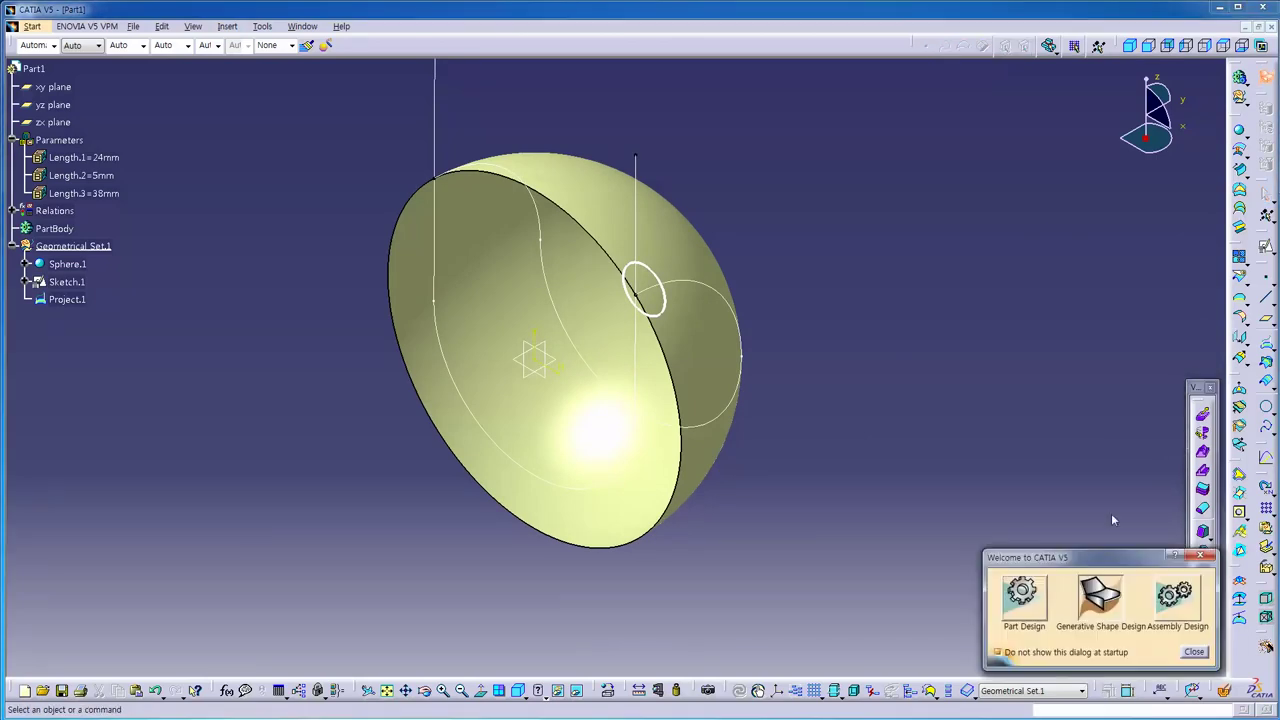
Step: Switch to Part Design and define PartBody as the in-work object
left_click(1022, 596)
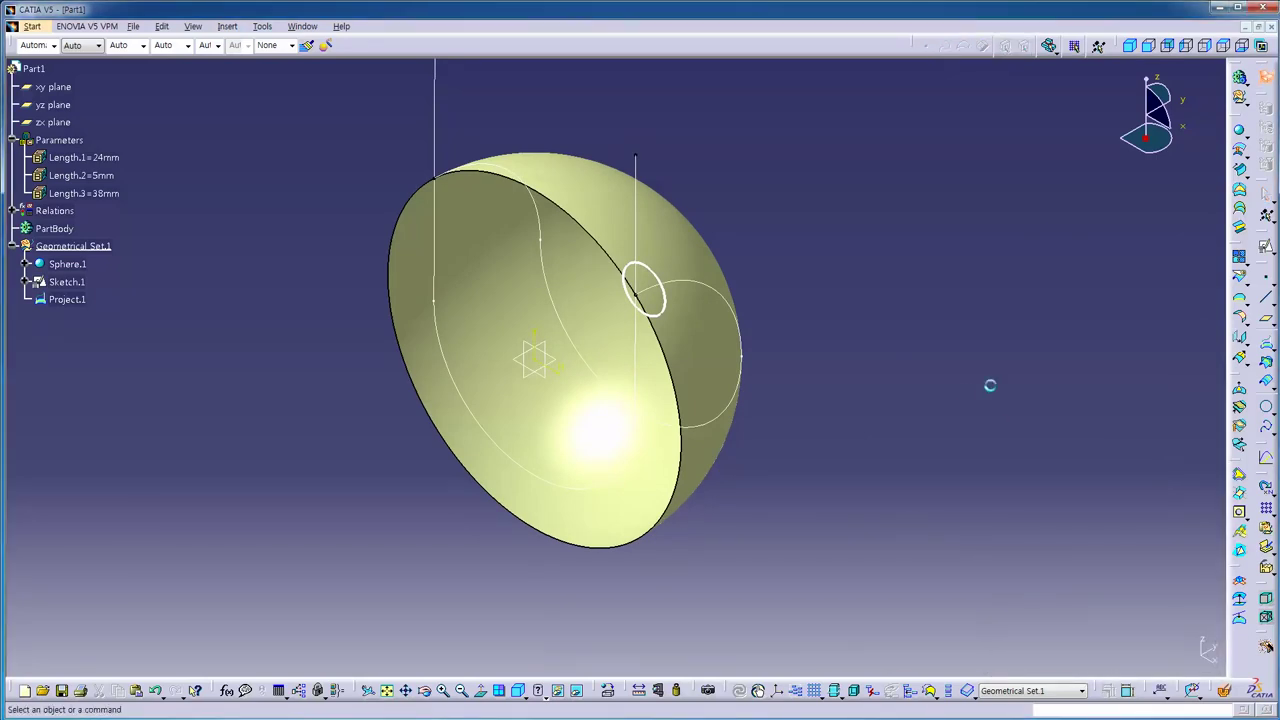
middle_click_drag(880, 407, 882, 413)
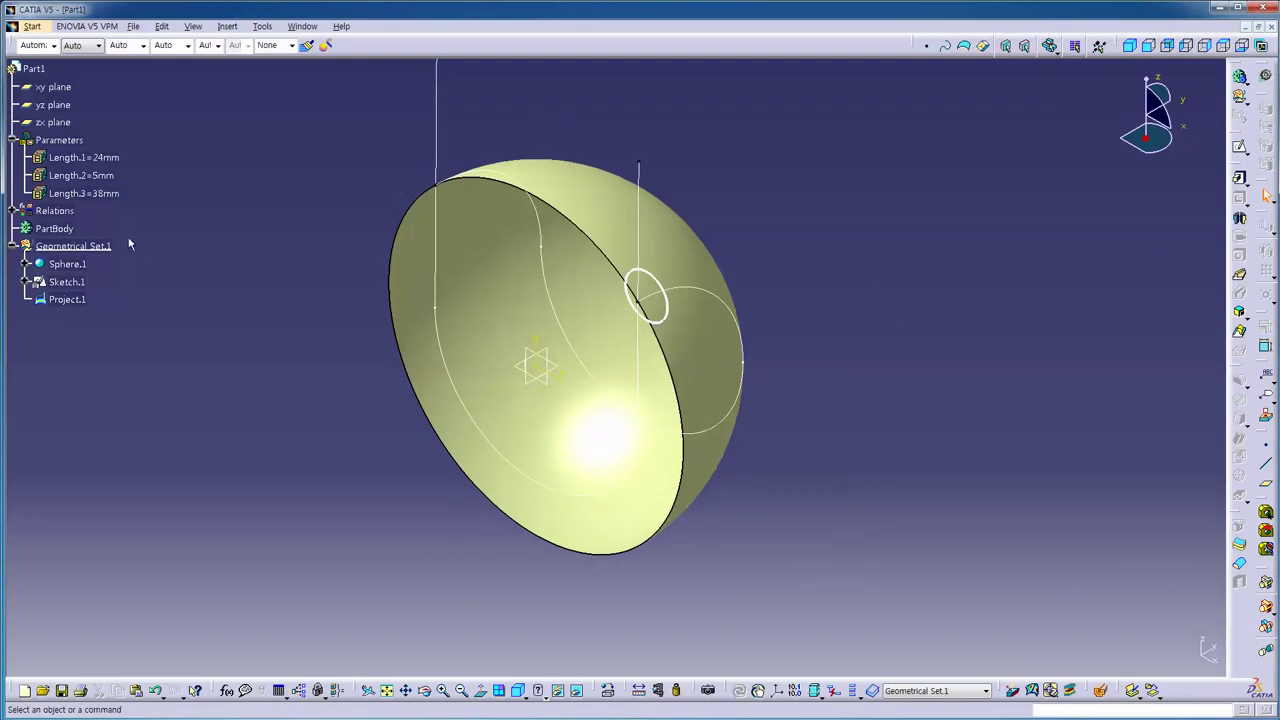
right_click(60, 229)
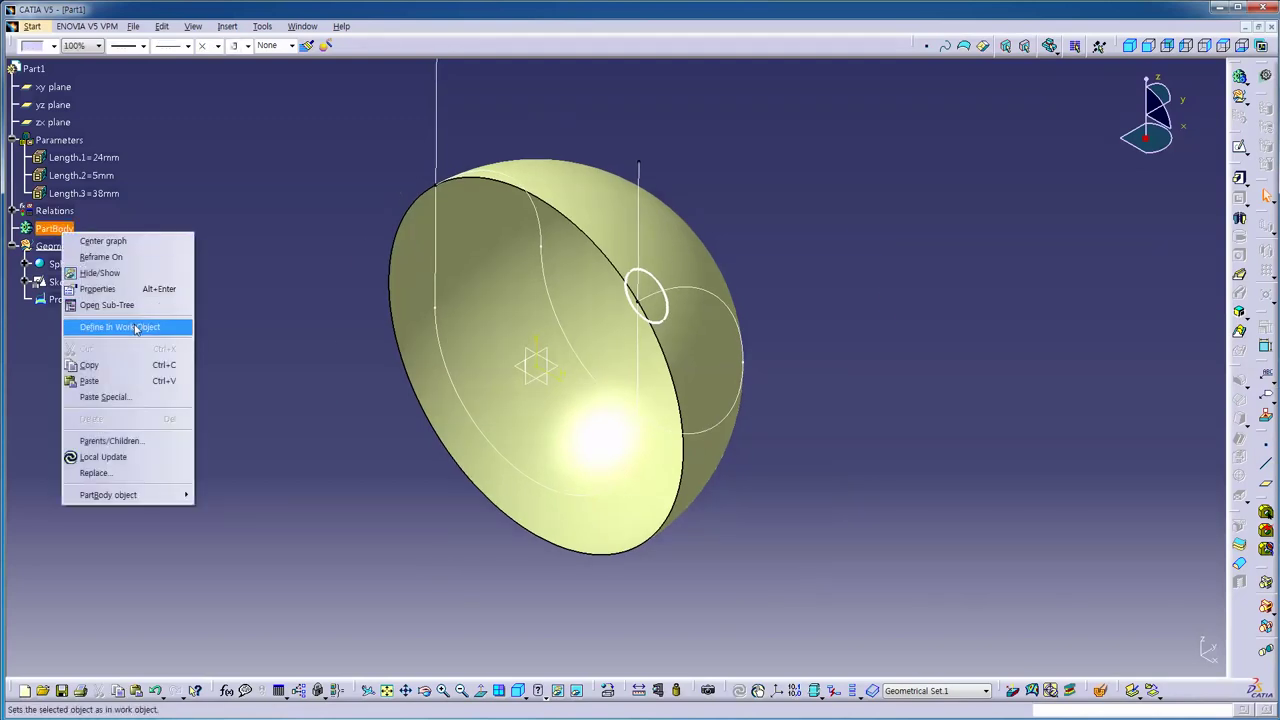
left_click(138, 330)
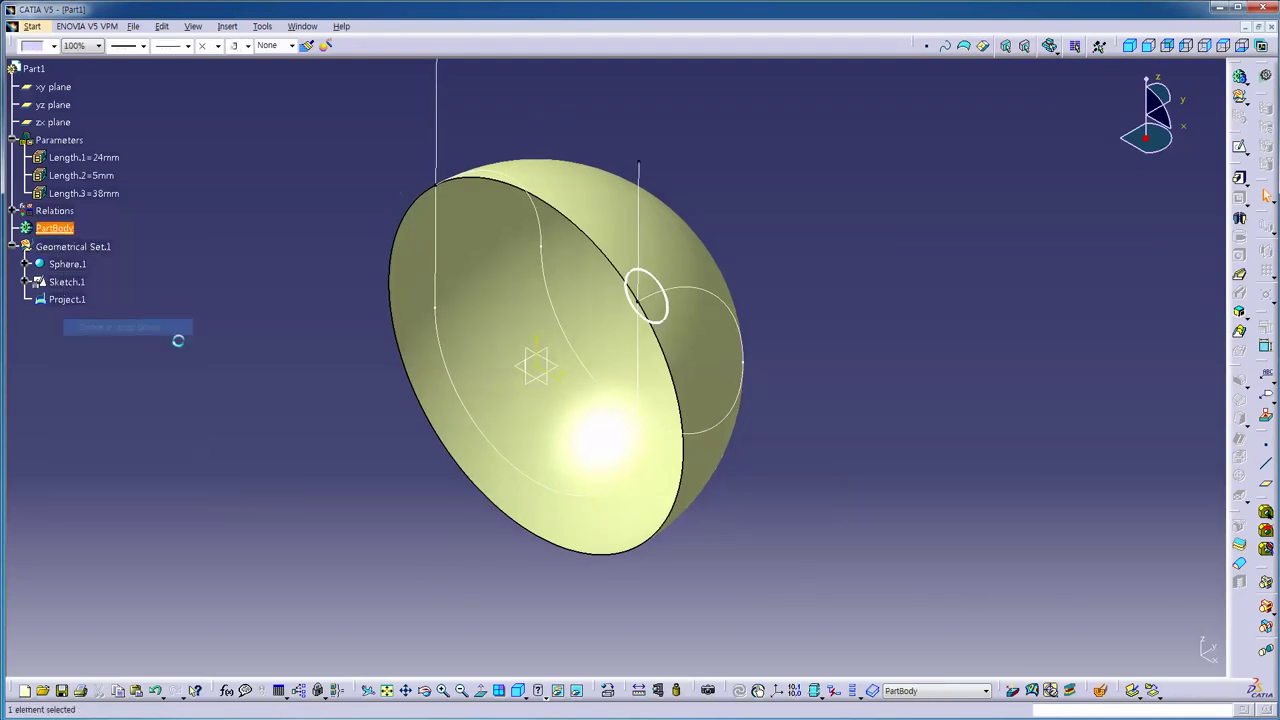
Step: Close Sphere.1 into a solid hemisphere with Close Surface
left_click(1240, 566)
left_click(714, 392)
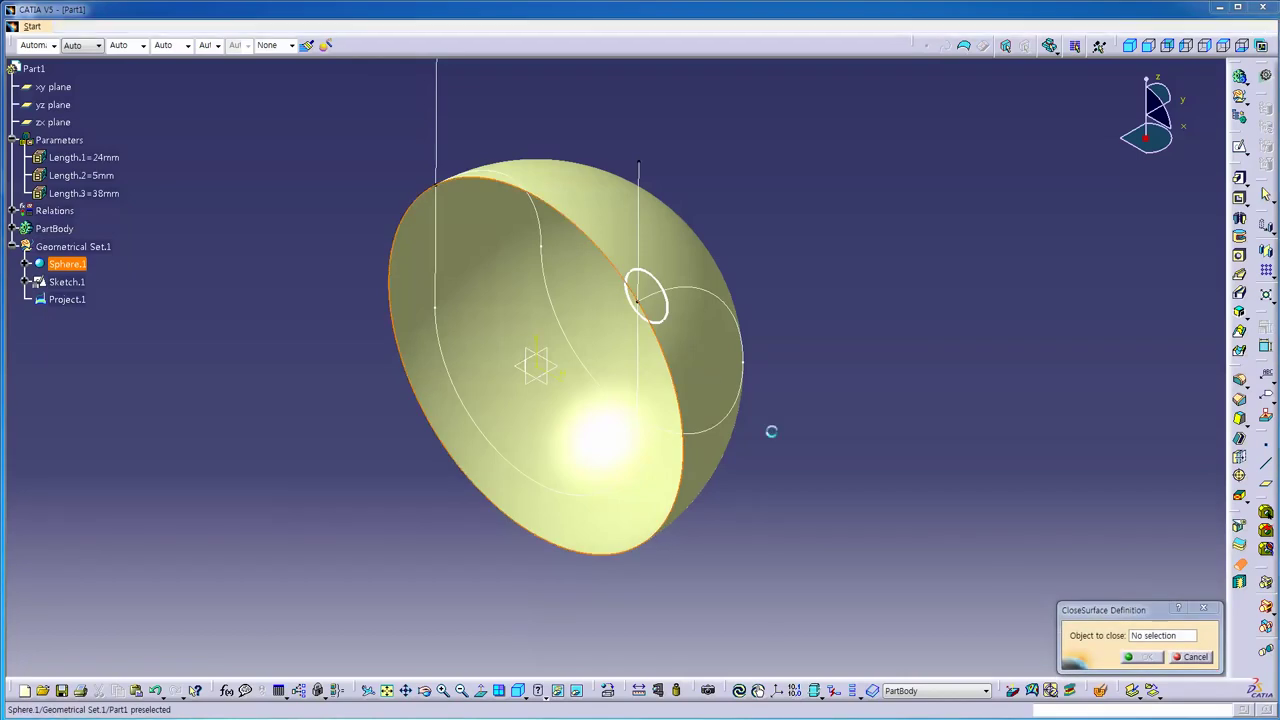
middle_click_drag(917, 448, 990, 405, "ctrl")
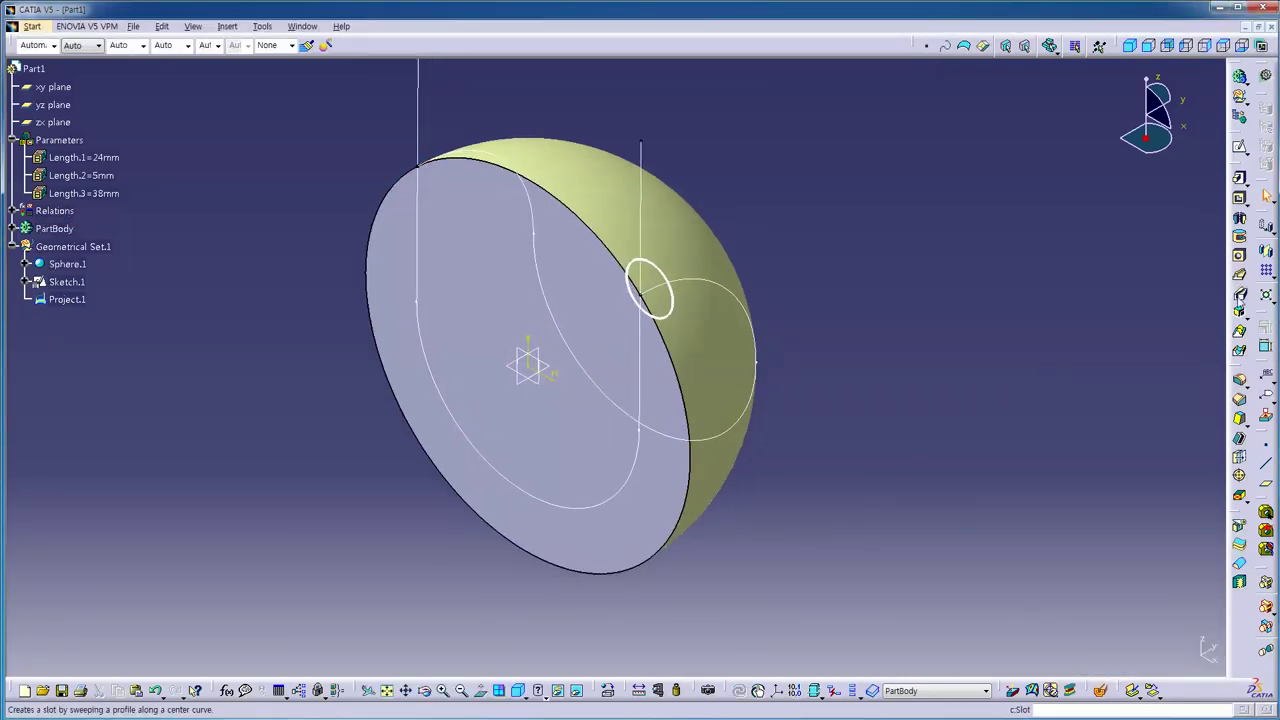
Step: Cut a slot sweeping the small circle along Project.1, with Reference surface profile control
left_click(1239, 294)
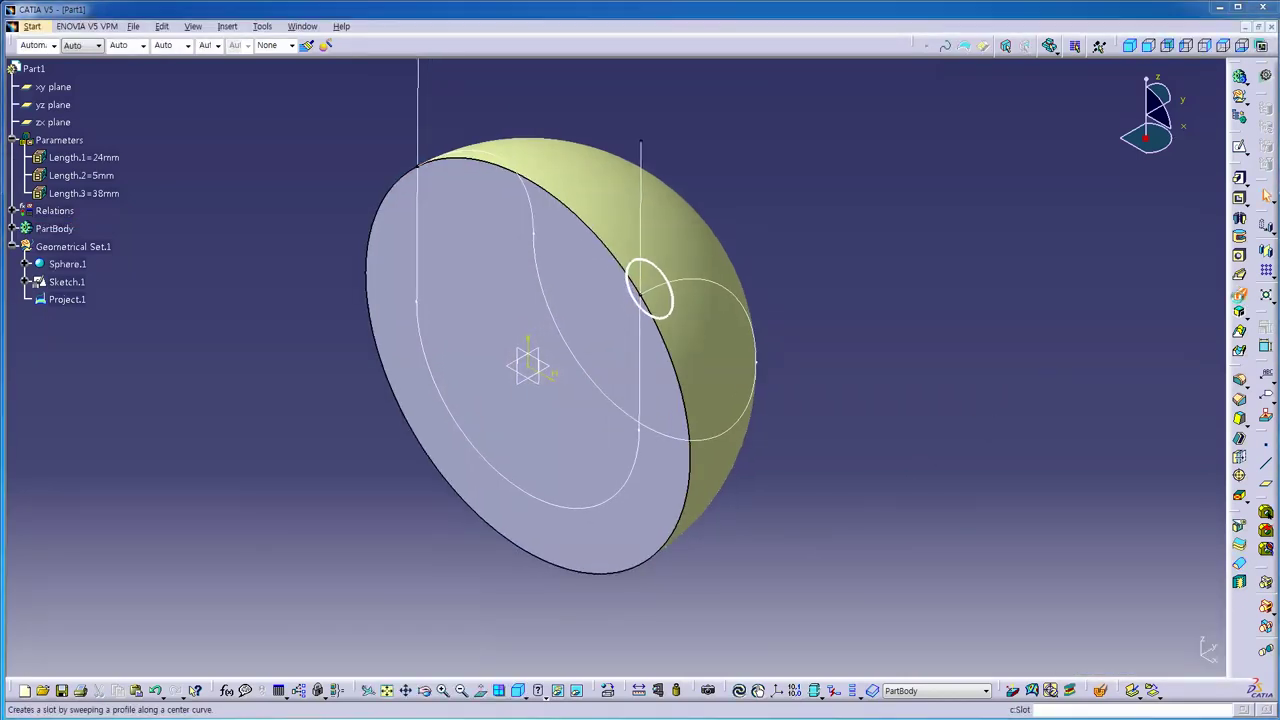
left_click(676, 297)
left_click(716, 285)
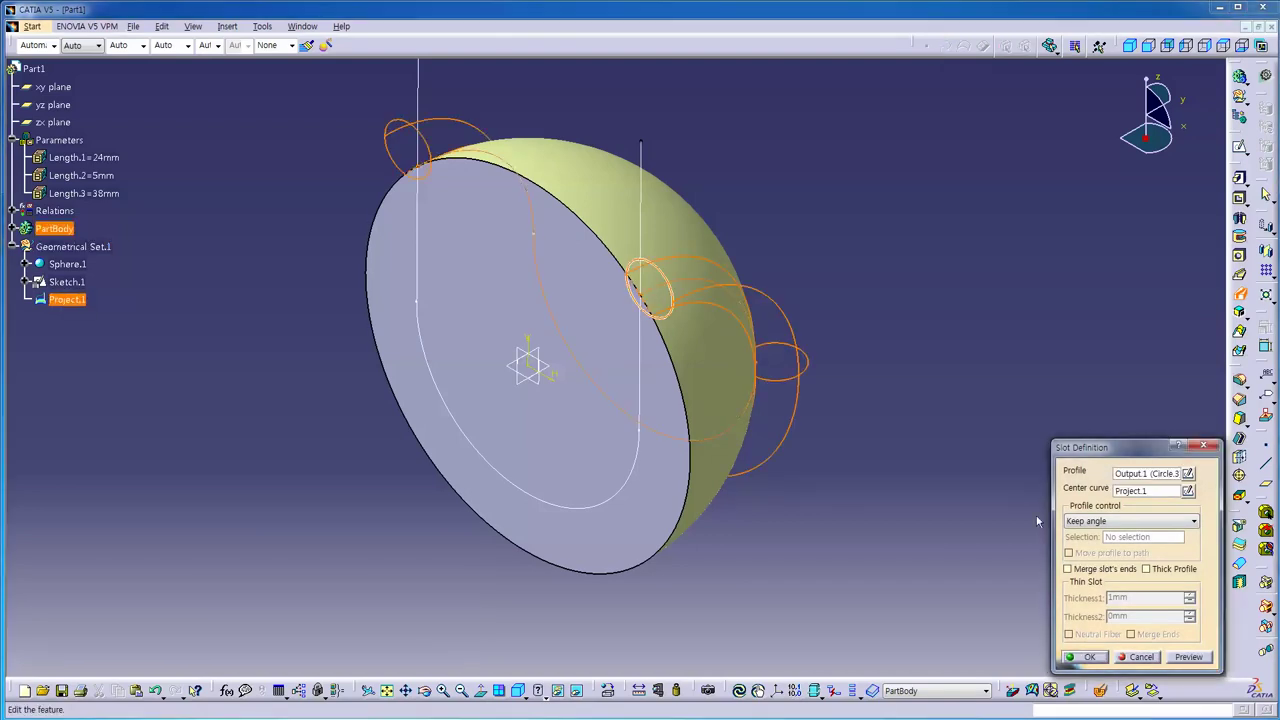
left_click(1126, 521)
left_click(1110, 557)
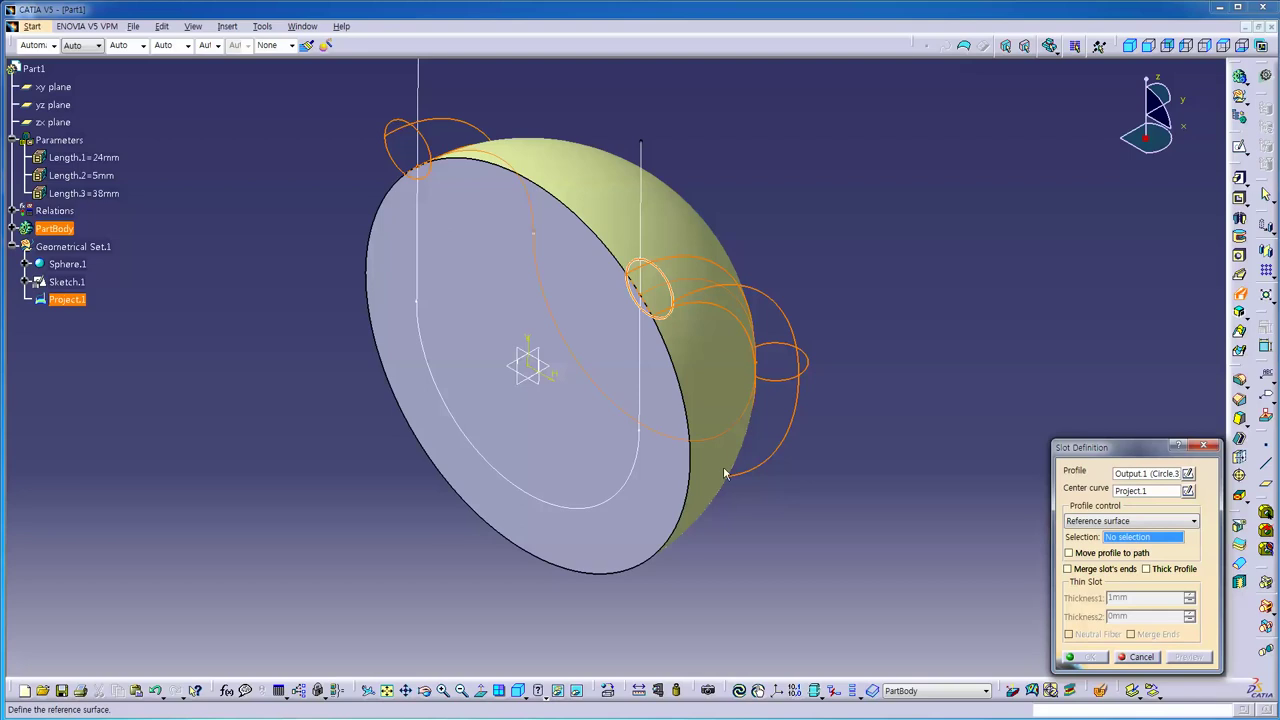
left_click(1085, 657)
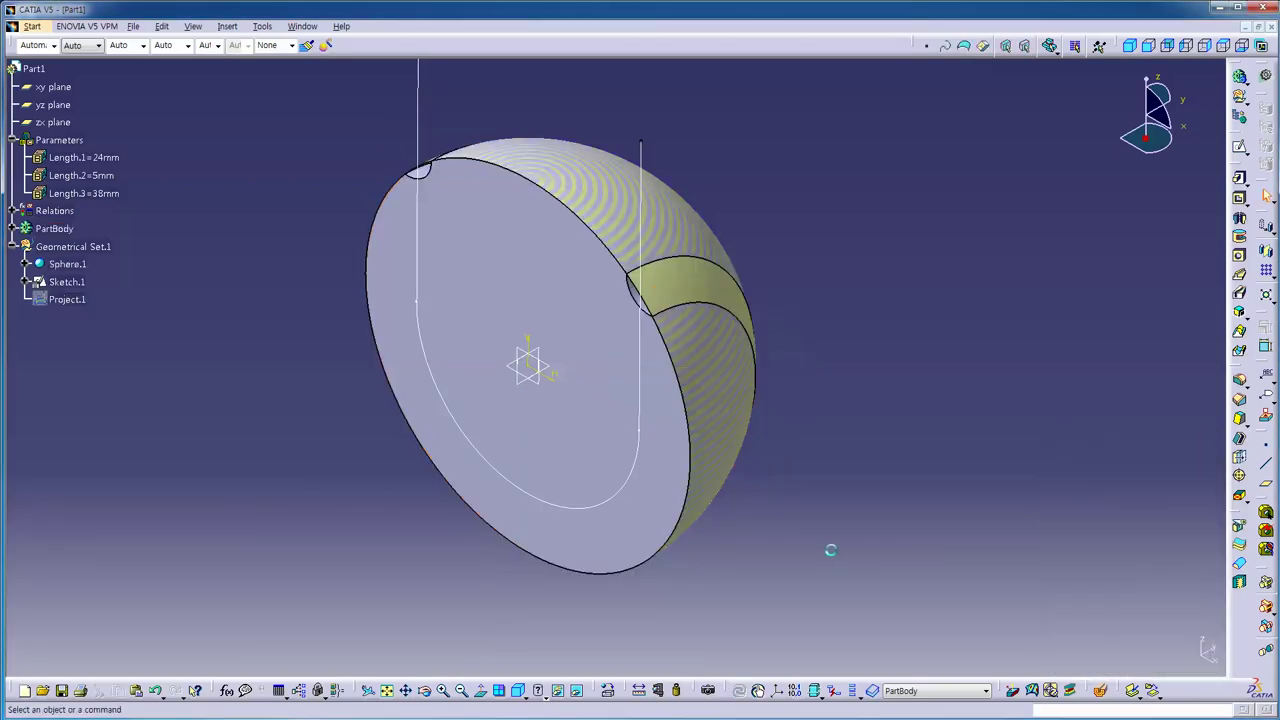
right_click(72, 247)
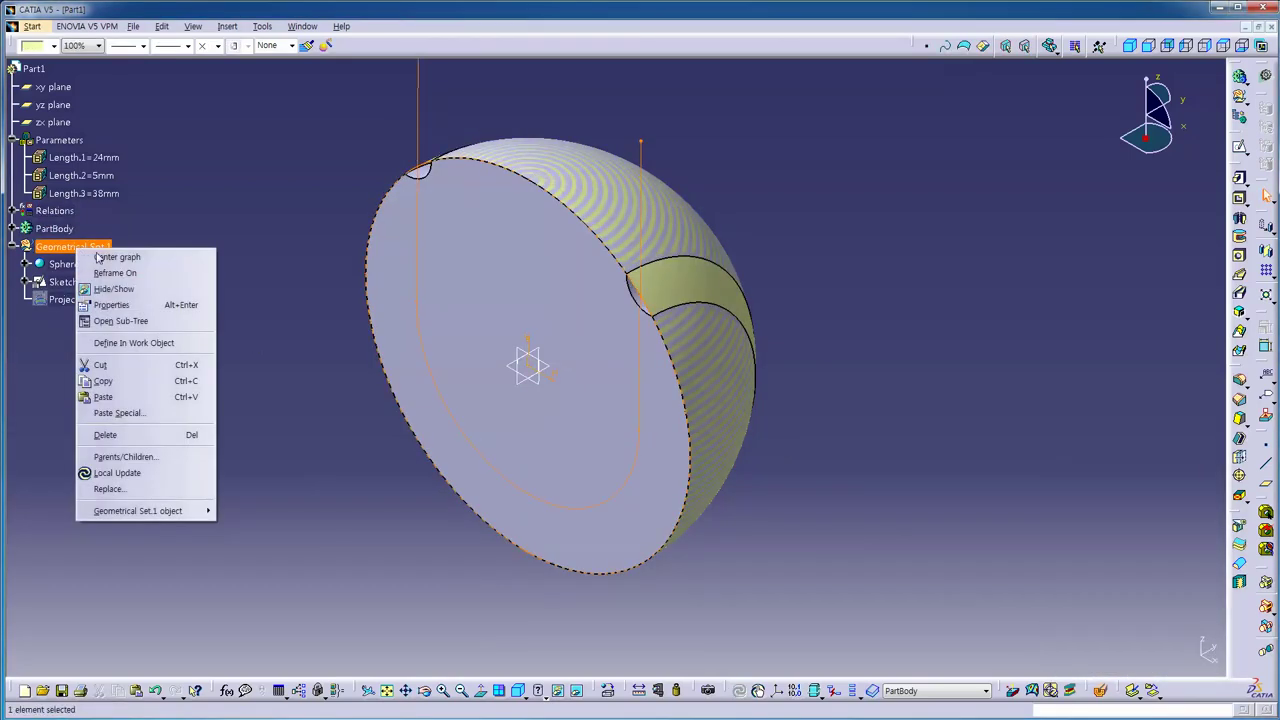
Step: Hide Geometrical Set.1 and mirror the grooved half across the zx plane
left_click(112, 289)
middle_click_drag(999, 496, 973, 404)
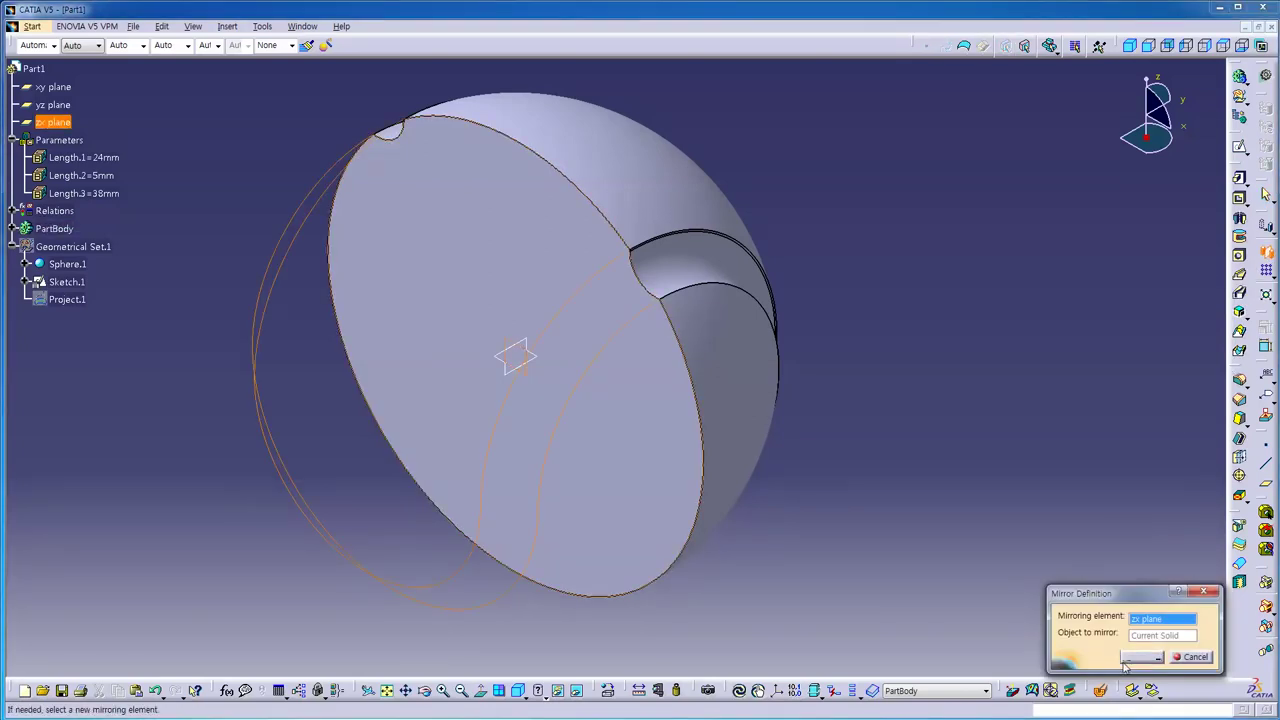
left_click(1141, 656)
middle_click_drag(920, 523, 860, 470)
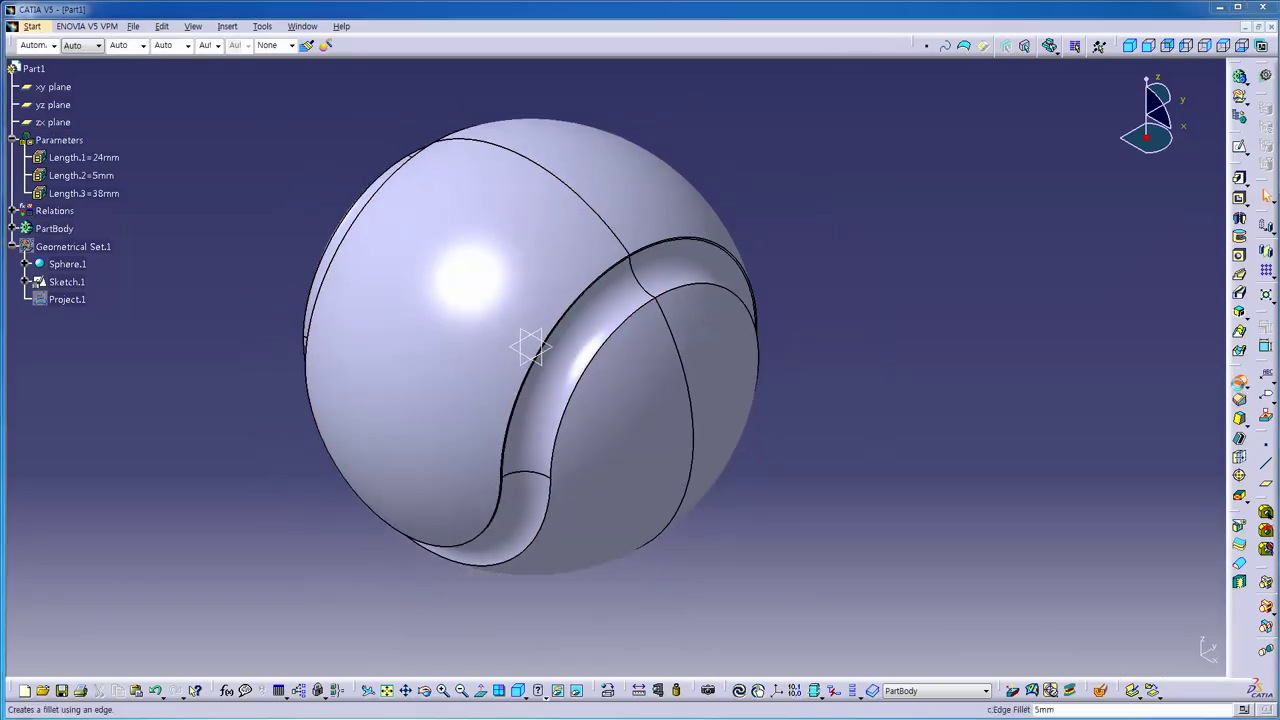
Step: Fillet the groove face edges with a 2 mm radius, then view the ball isometrically
key("Return")
left_click(676, 260)
type("2")
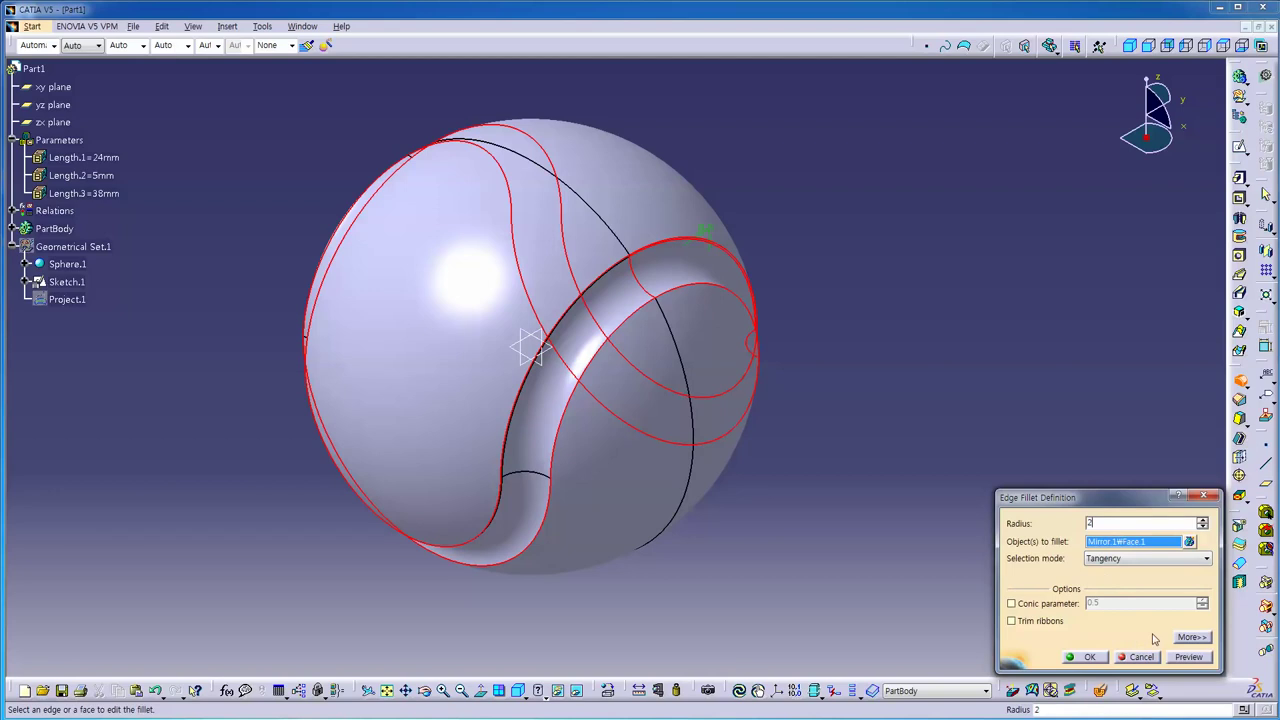
left_click(1090, 657)
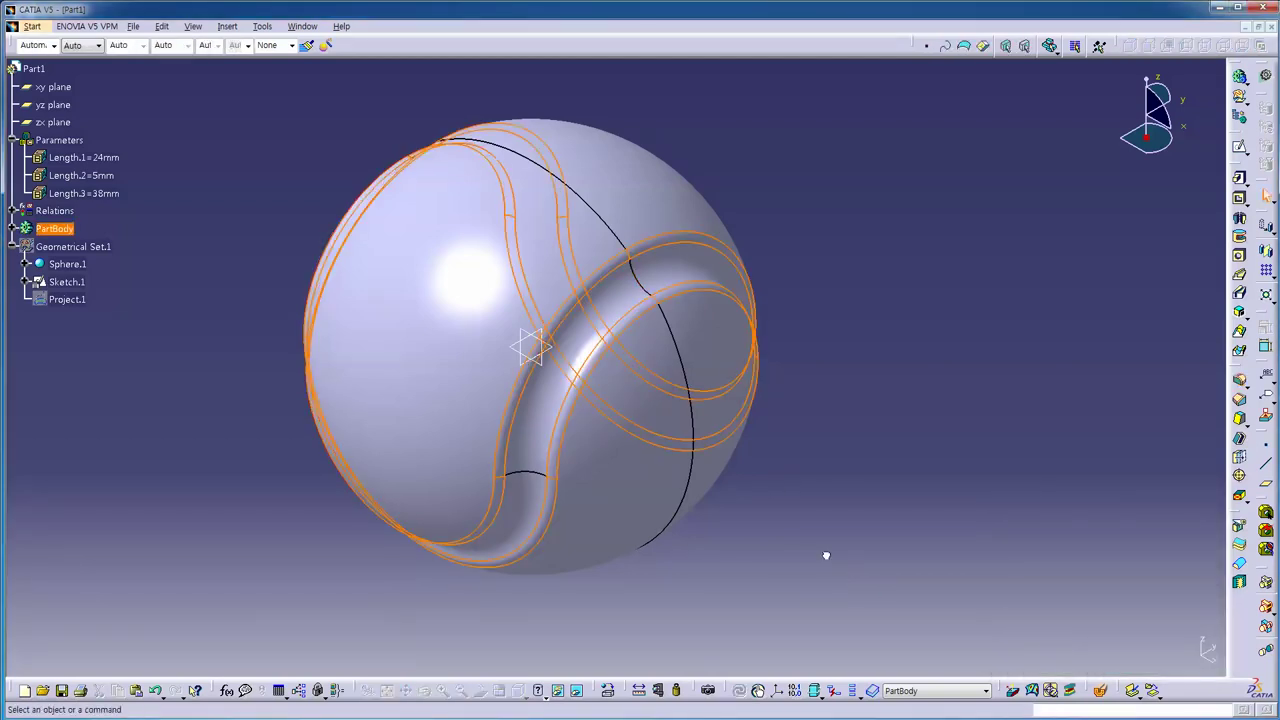
middle_click_drag(789, 493, 809, 524)
left_click(1129, 46)
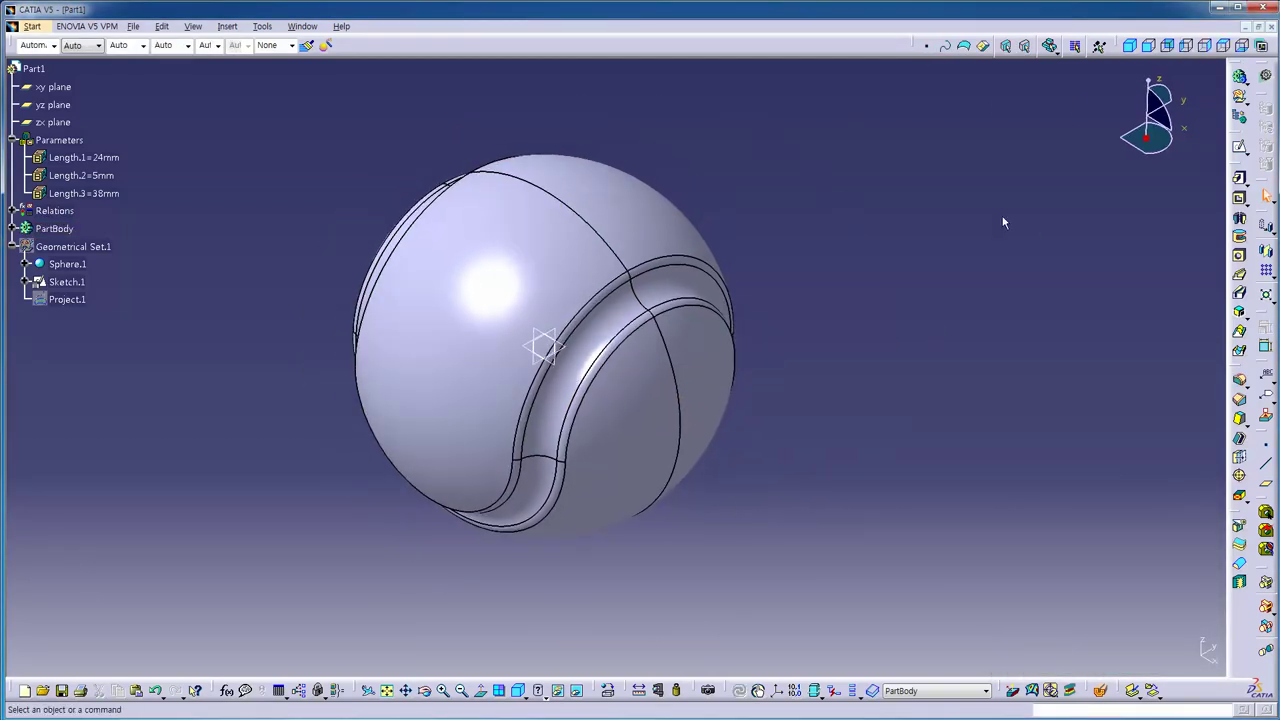
left_click(1155, 50)
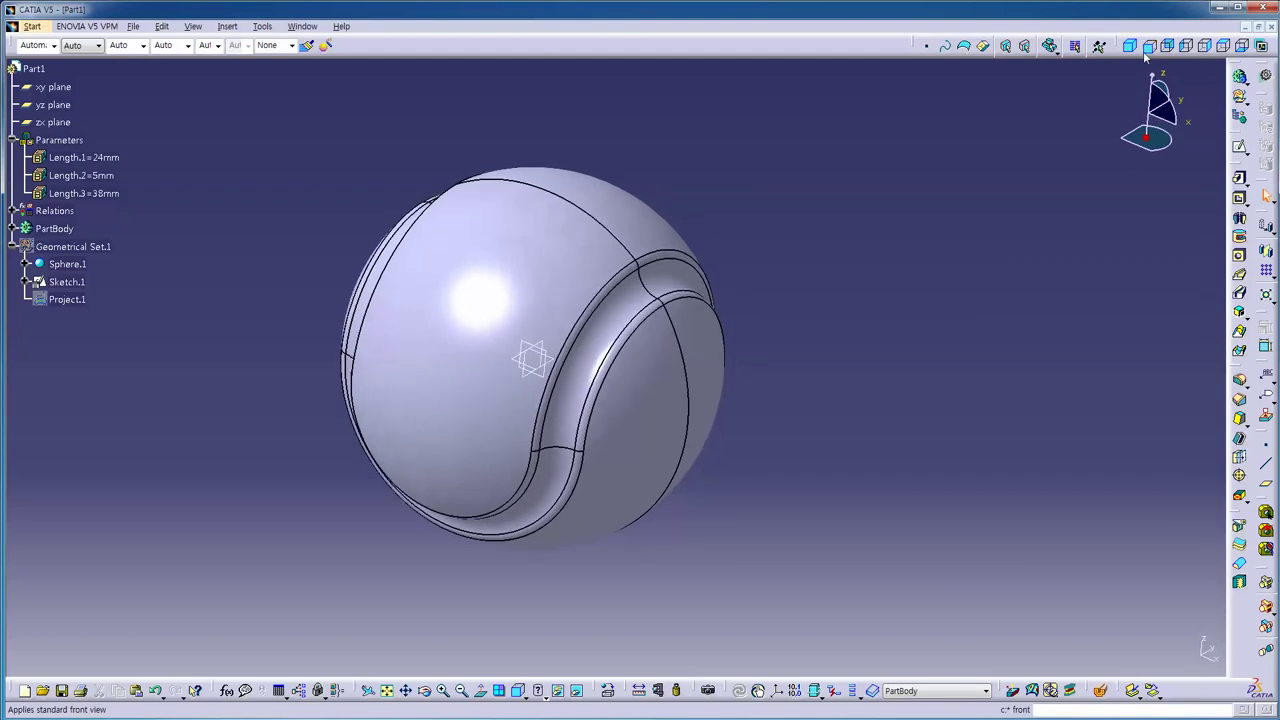
double_click(110, 158)
type("2")
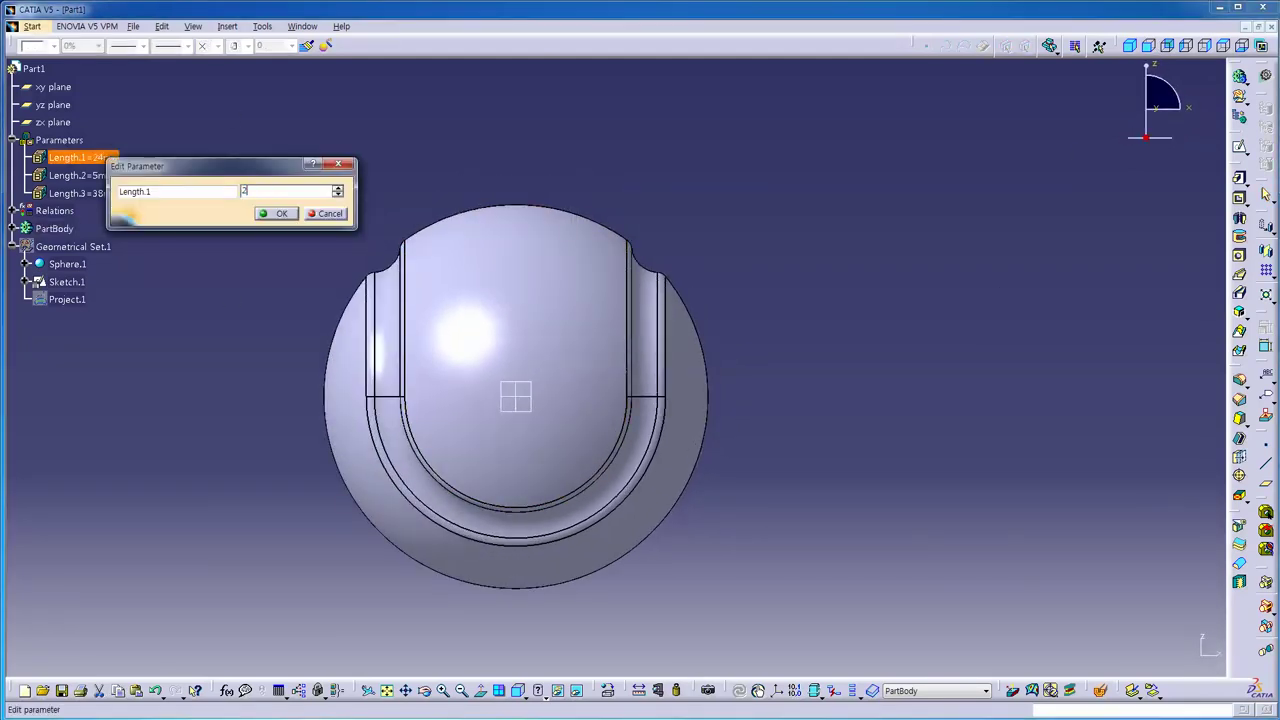
type("5")
key("Return")
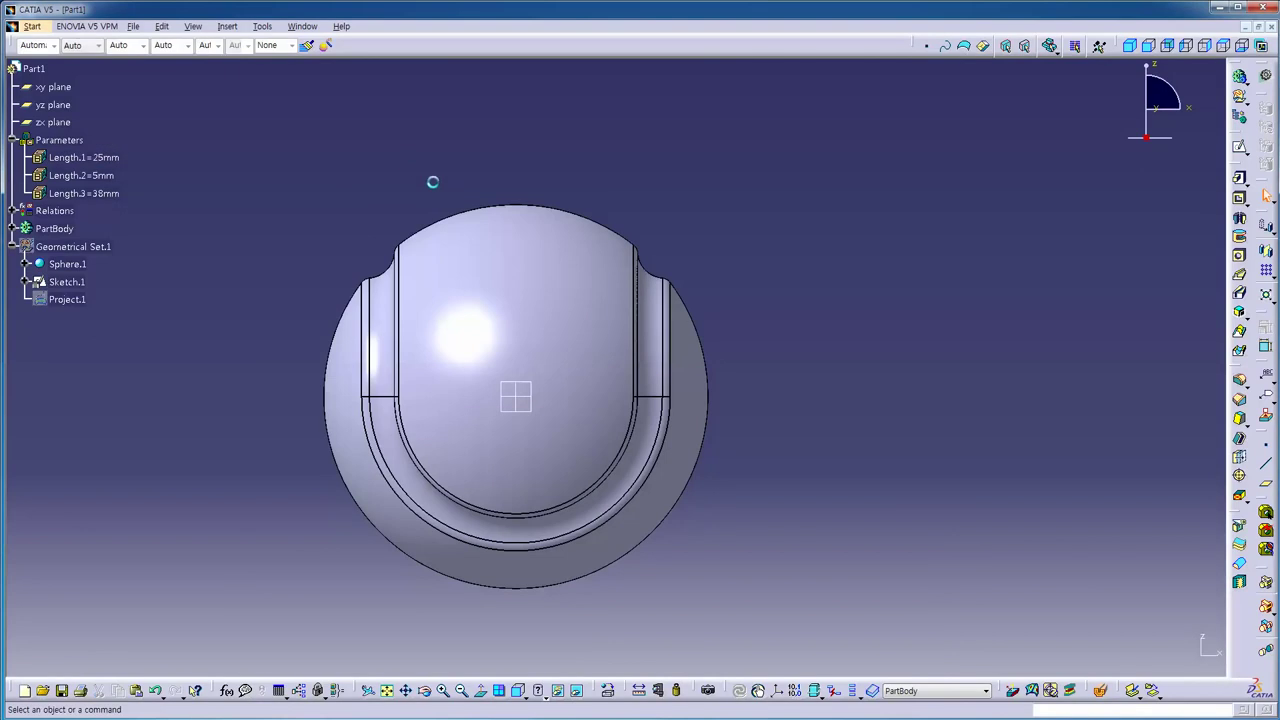
mouse_move(697, 343)
middle_mouse_down()
mouse_move(672, 240)
mouse_move(213, 226)
middle_mouse_up()
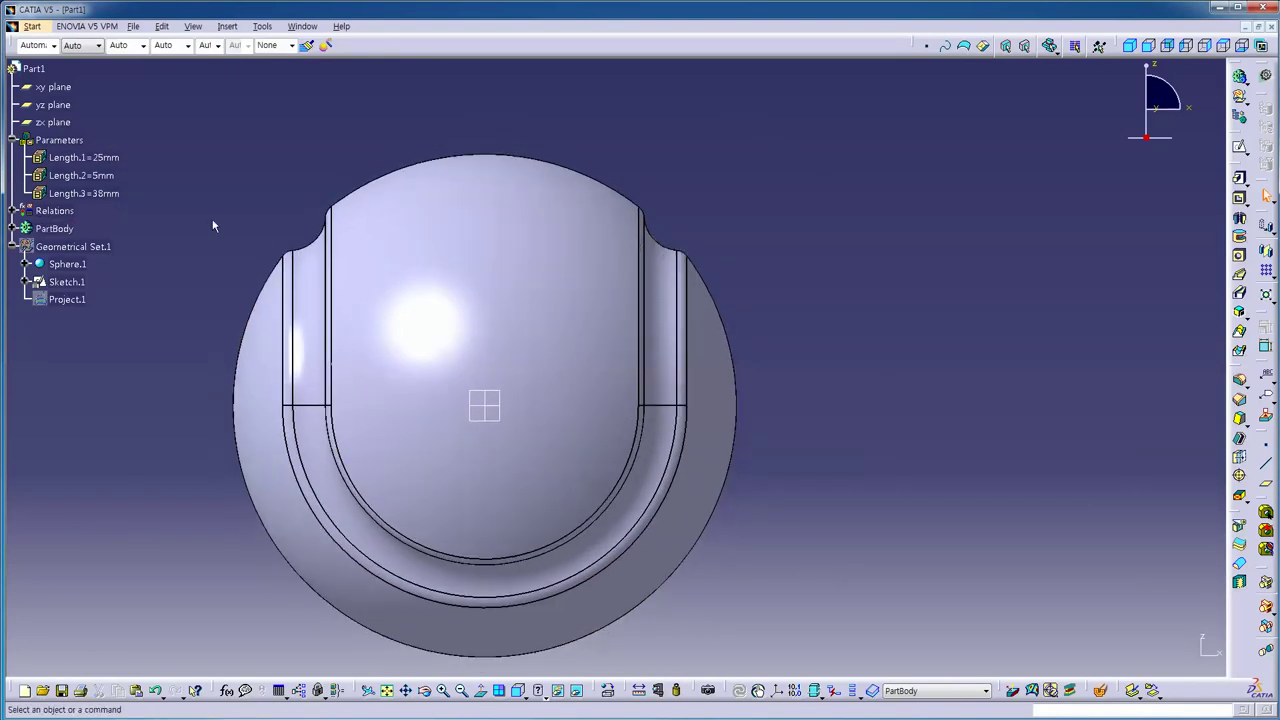
double_click(110, 177)
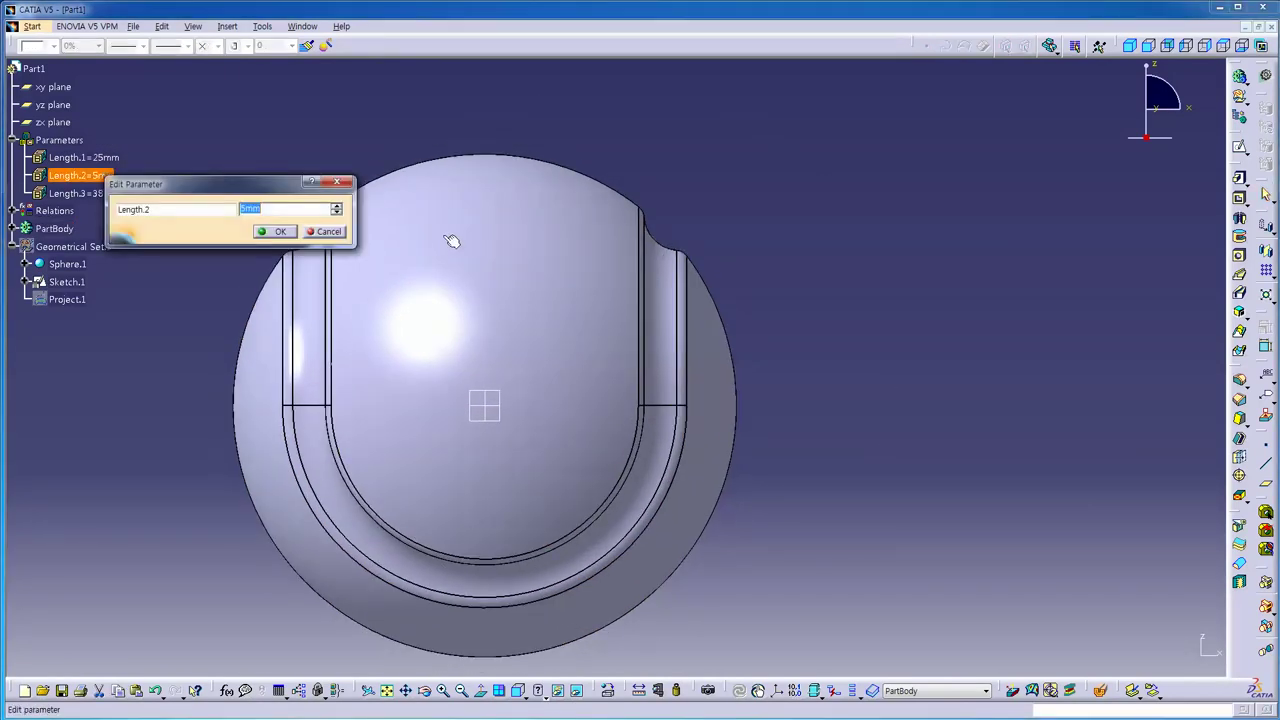
key("Return")
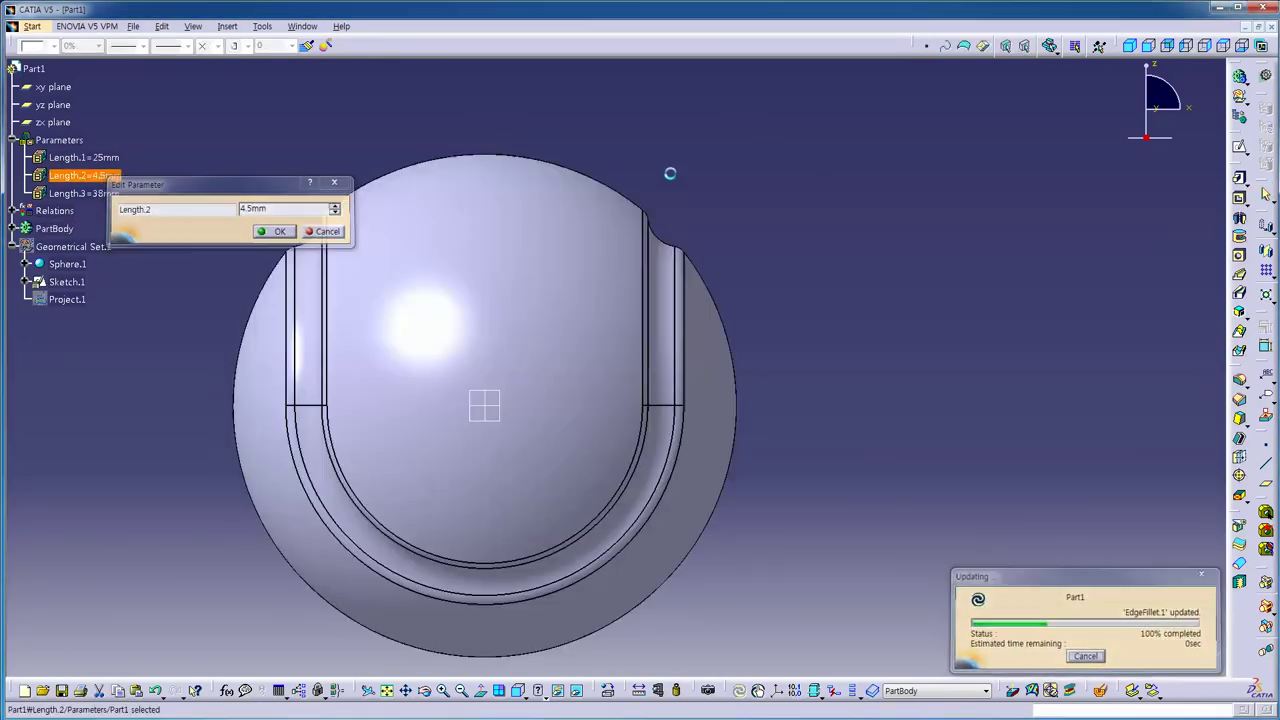
mouse_move(746, 151)
middle_mouse_down()
mouse_move(714, 262)
mouse_move(319, 182)
middle_mouse_up()
double_click(108, 191)
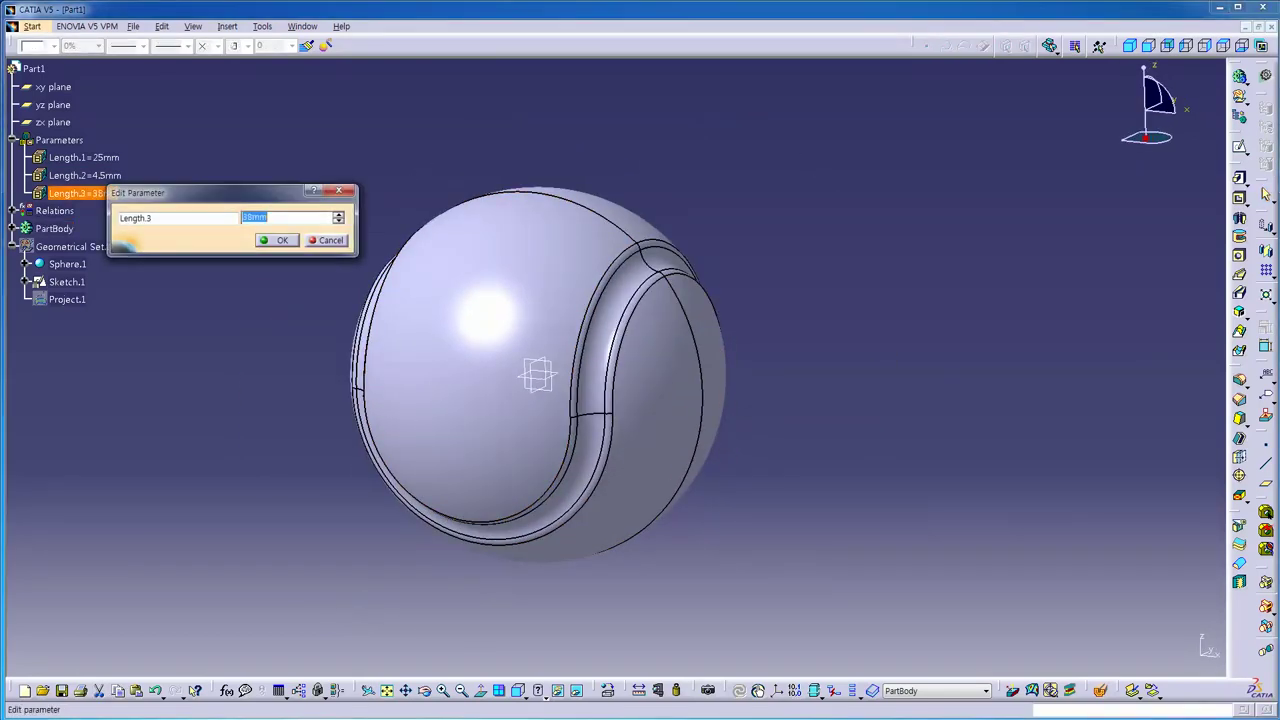
key("Return")
mouse_move(837, 334)
middle_mouse_down()
mouse_move(353, 386)
mouse_move(169, 209)
middle_mouse_up()
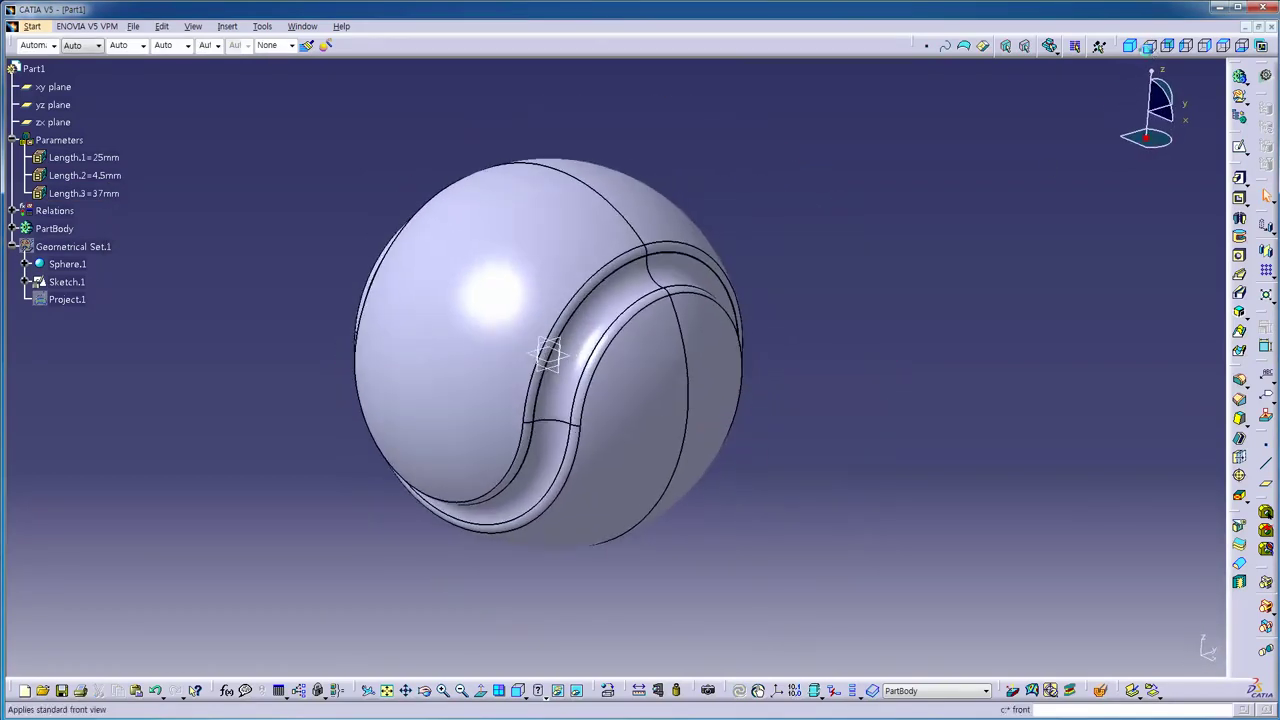
double_click(72, 193)
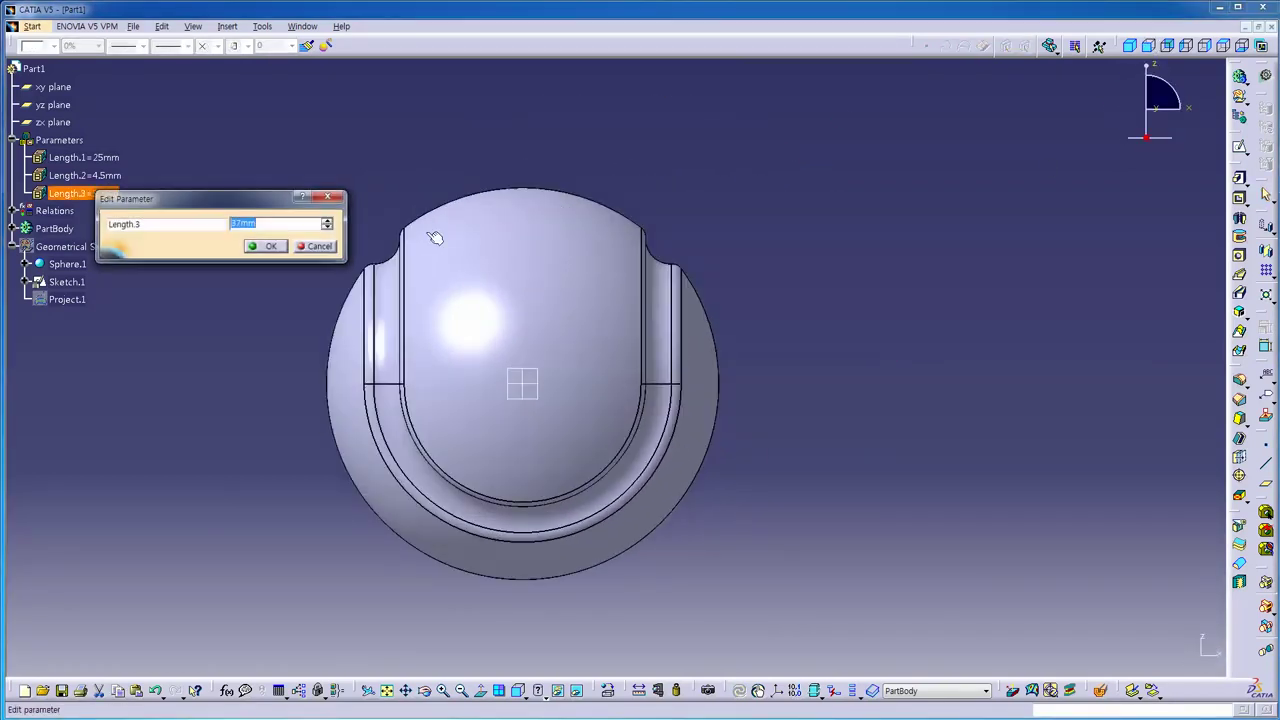
key("Return")
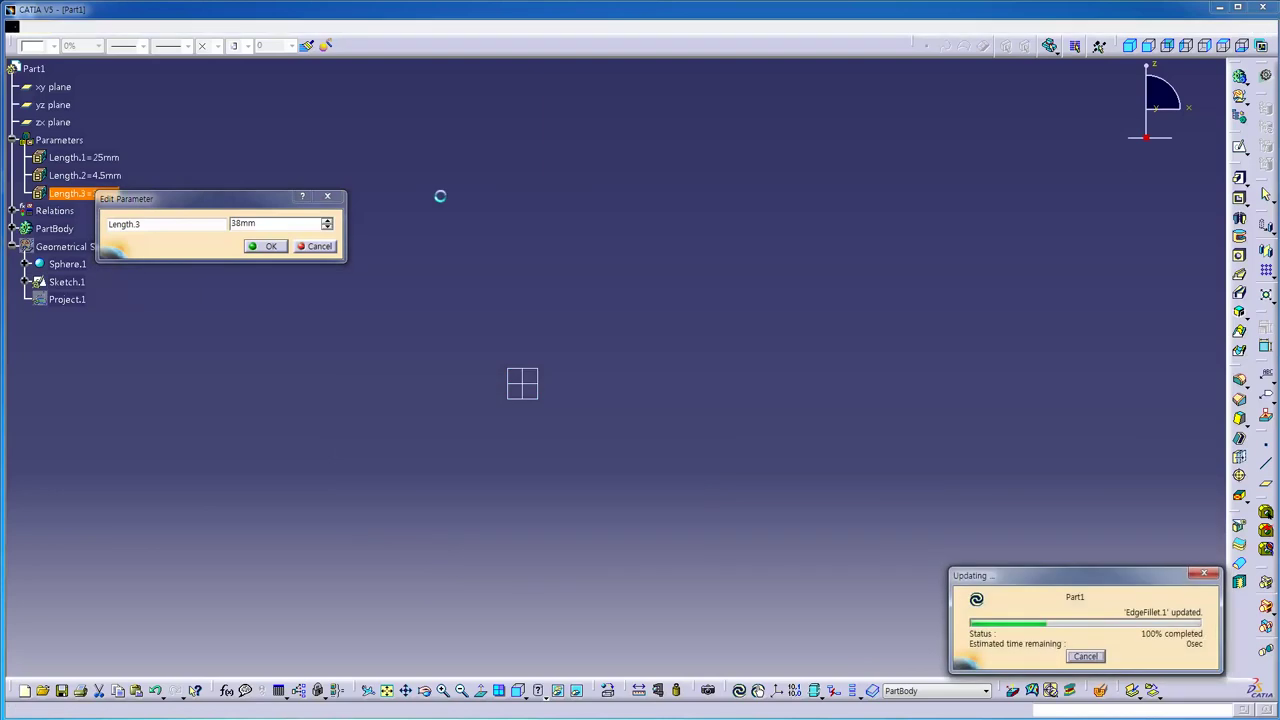
double_click(107, 177)
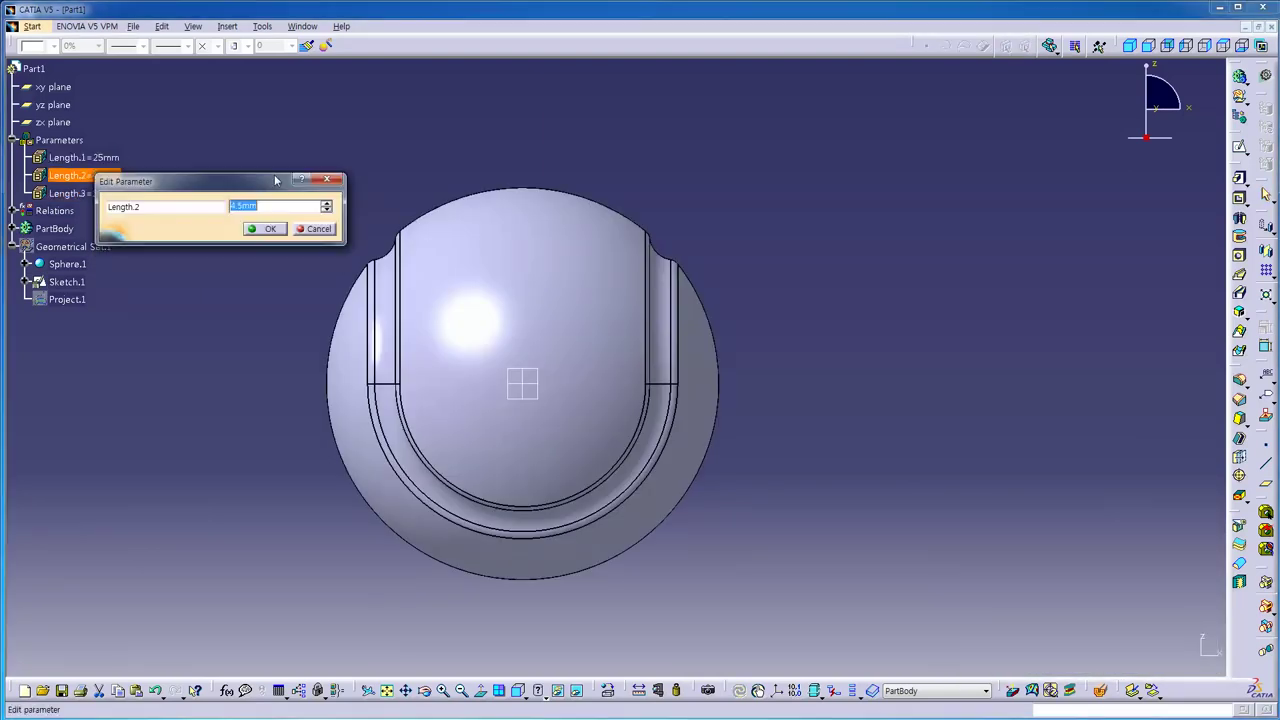
type("5")
key("Return")
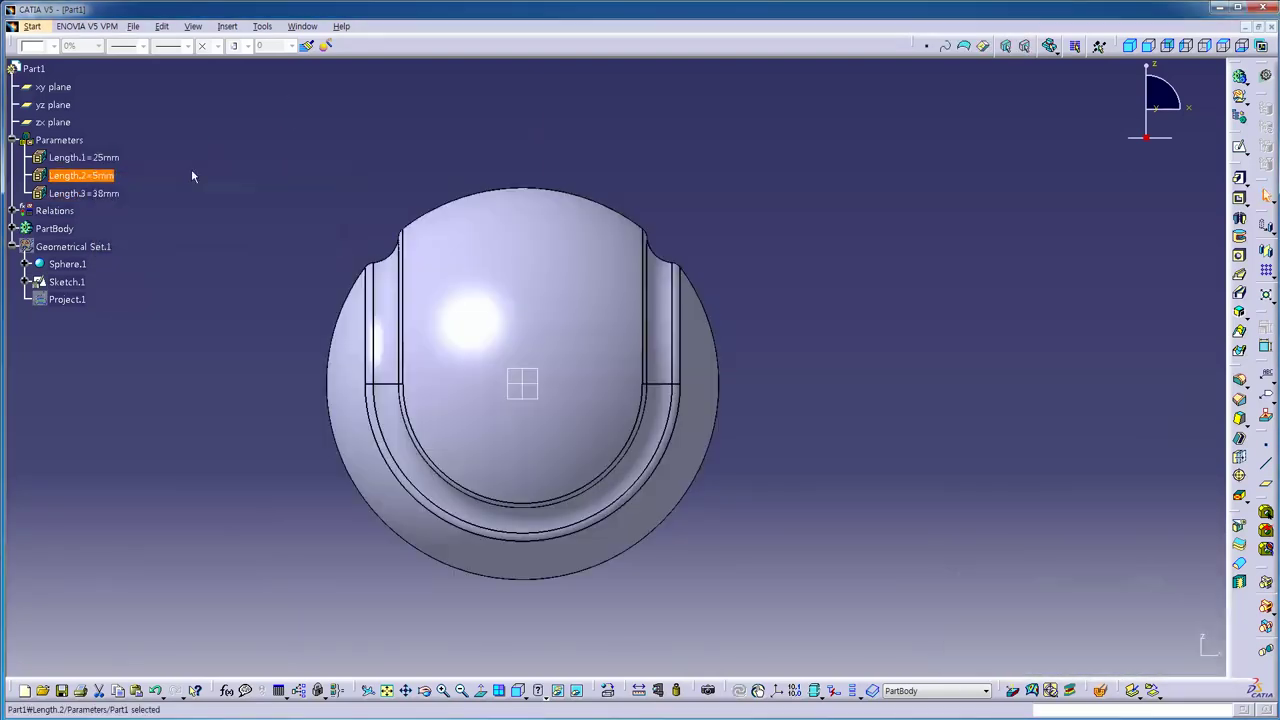
left_click(108, 160)
double_click(108, 160)
type("24")
key("Return")
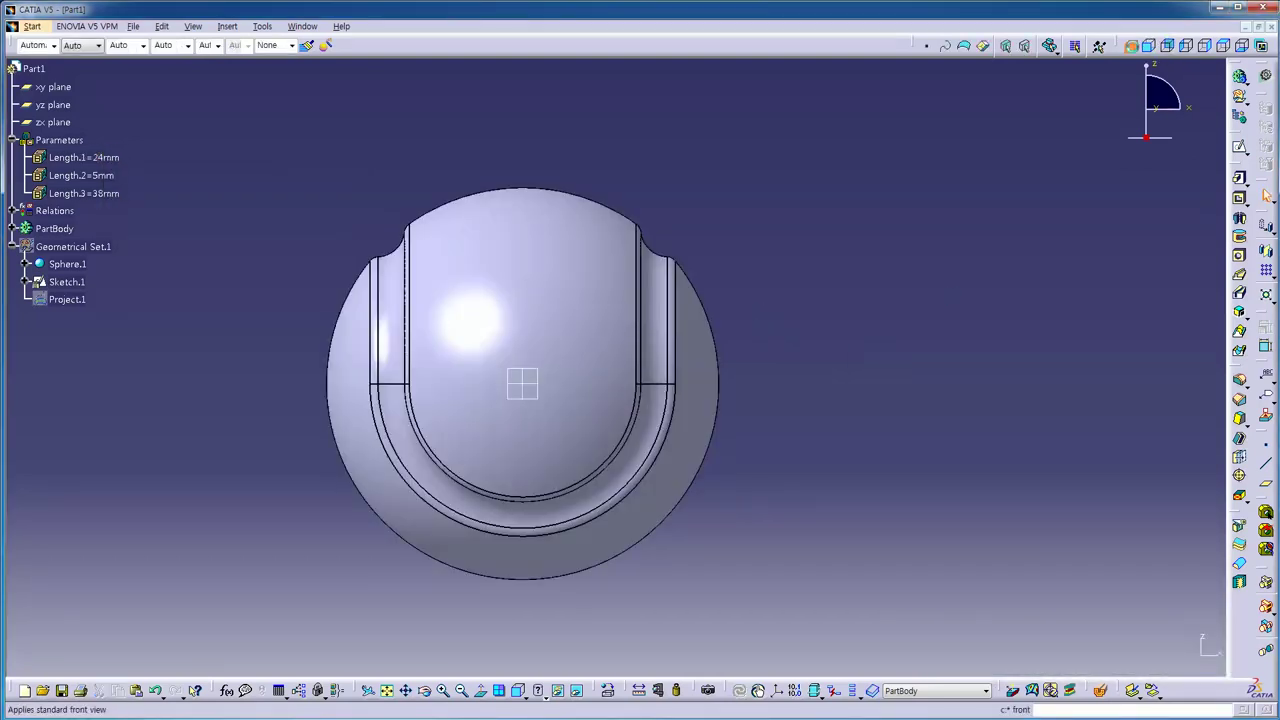
left_click(1186, 46)
left_click(1224, 47)
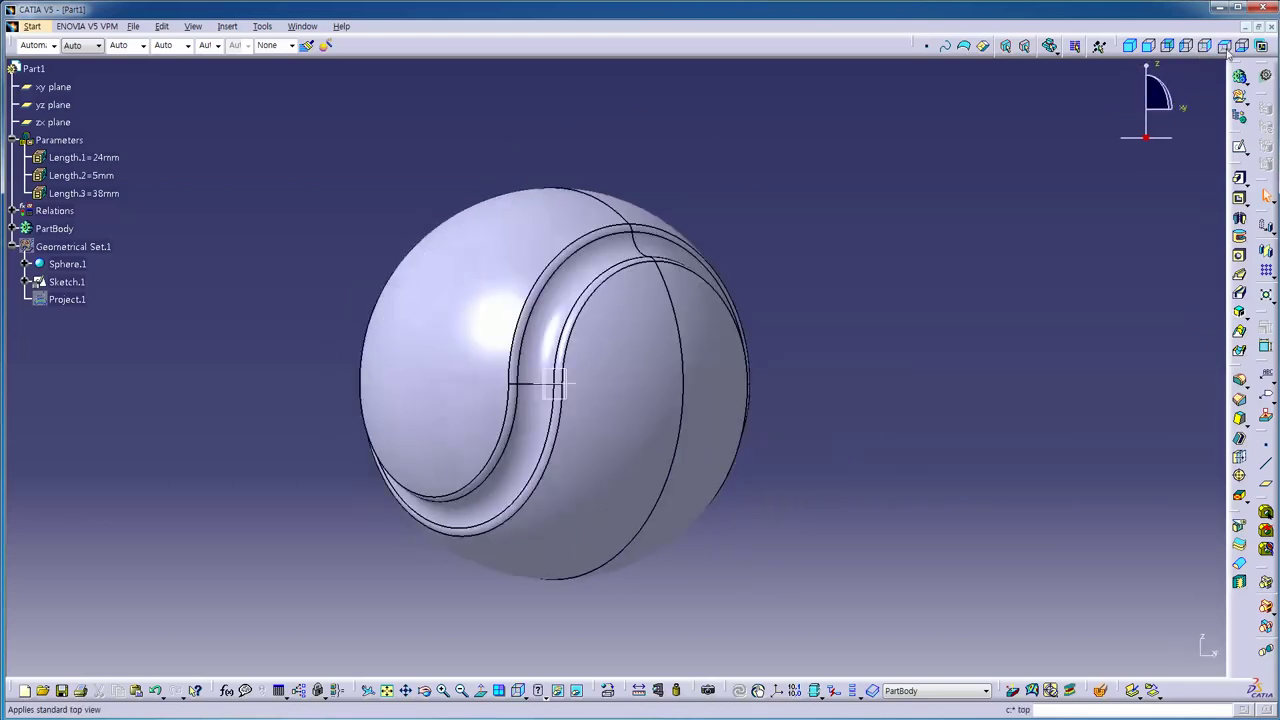
left_click(1241, 46)
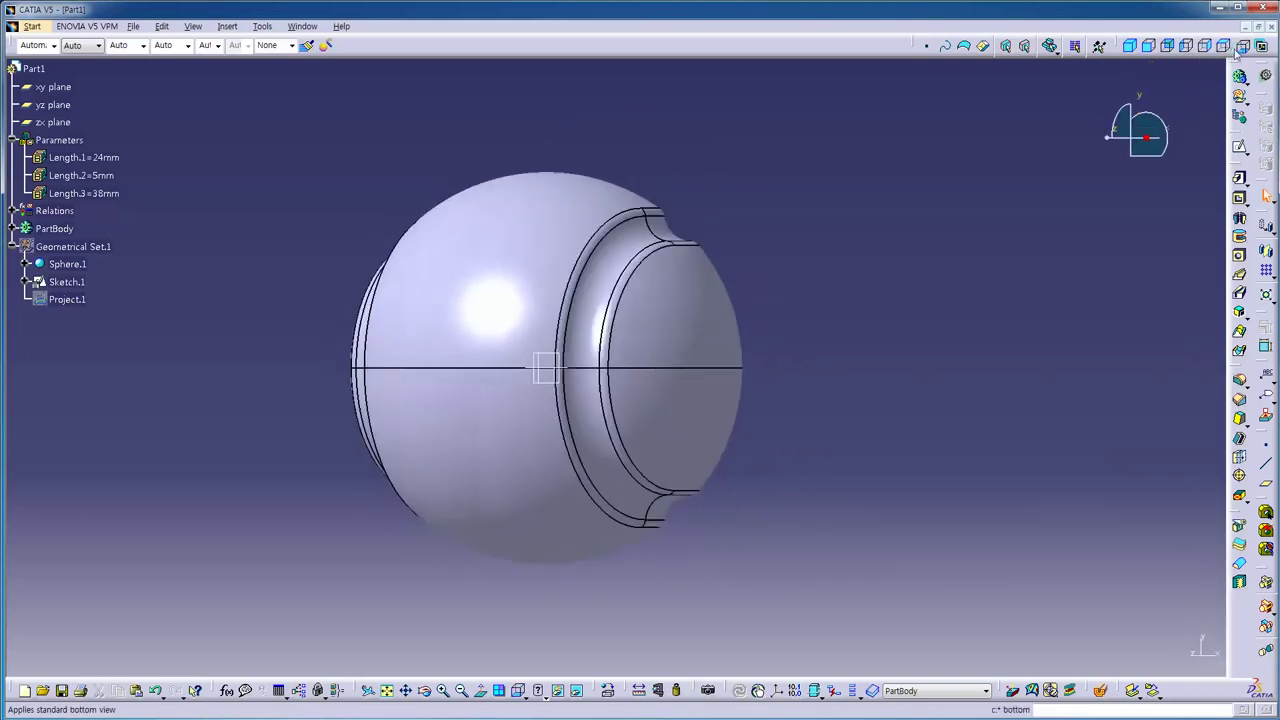
left_click(1129, 46)
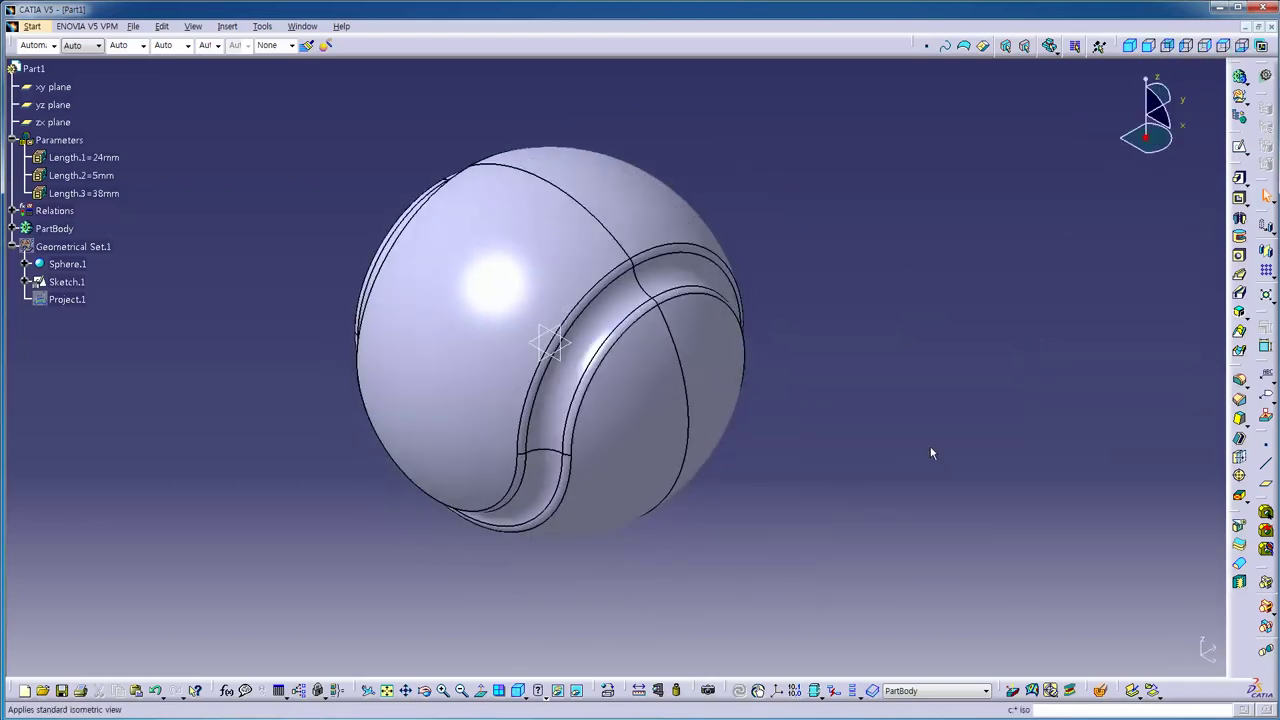
left_click(388, 695)
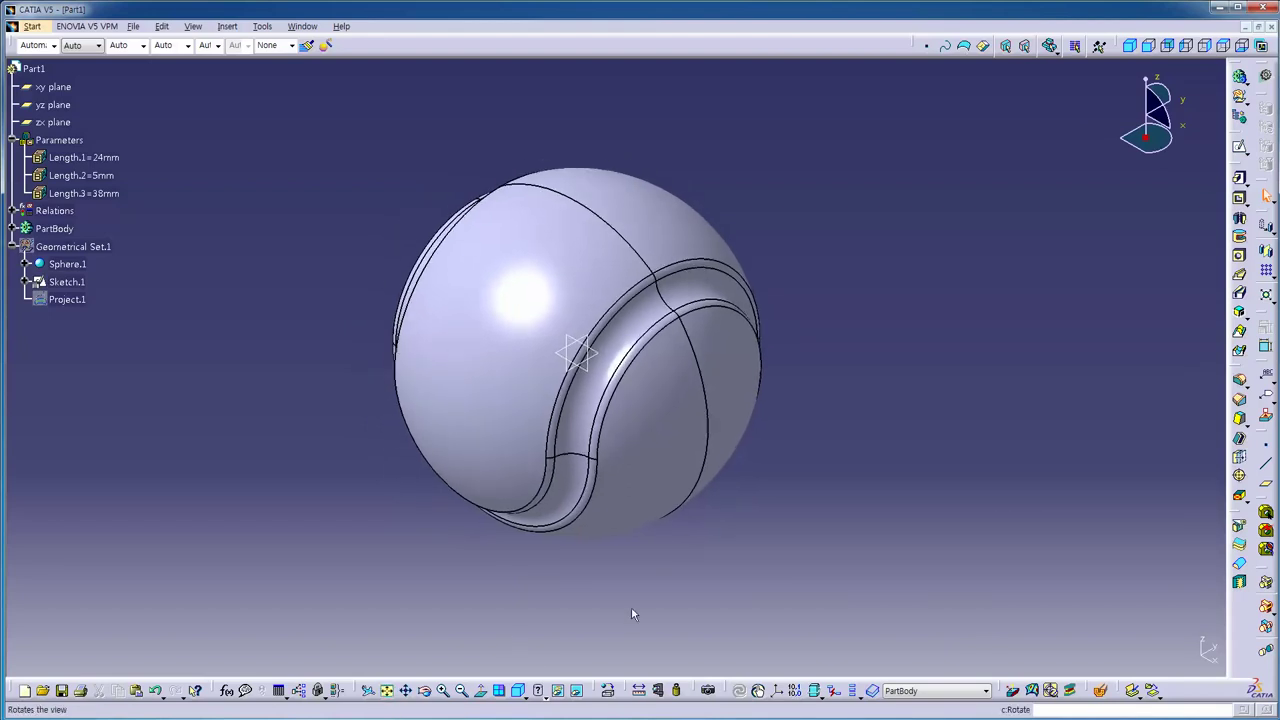
middle_click_drag(836, 542, 856, 500)
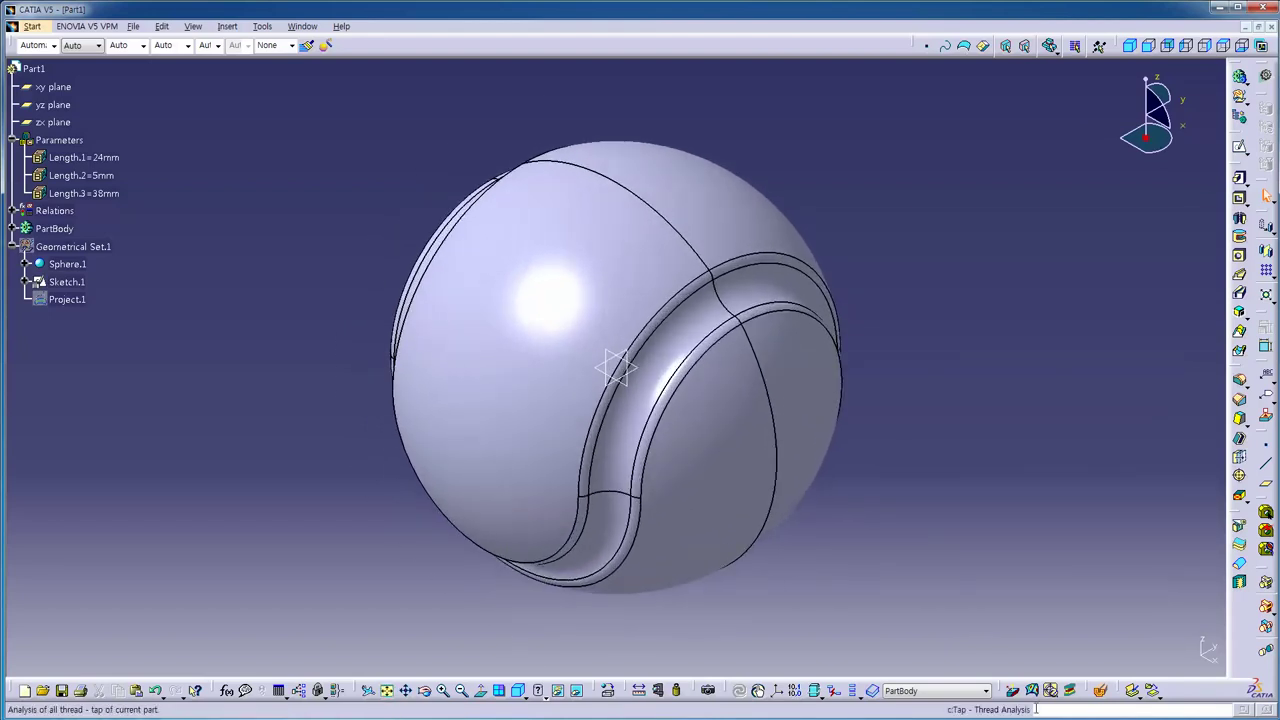